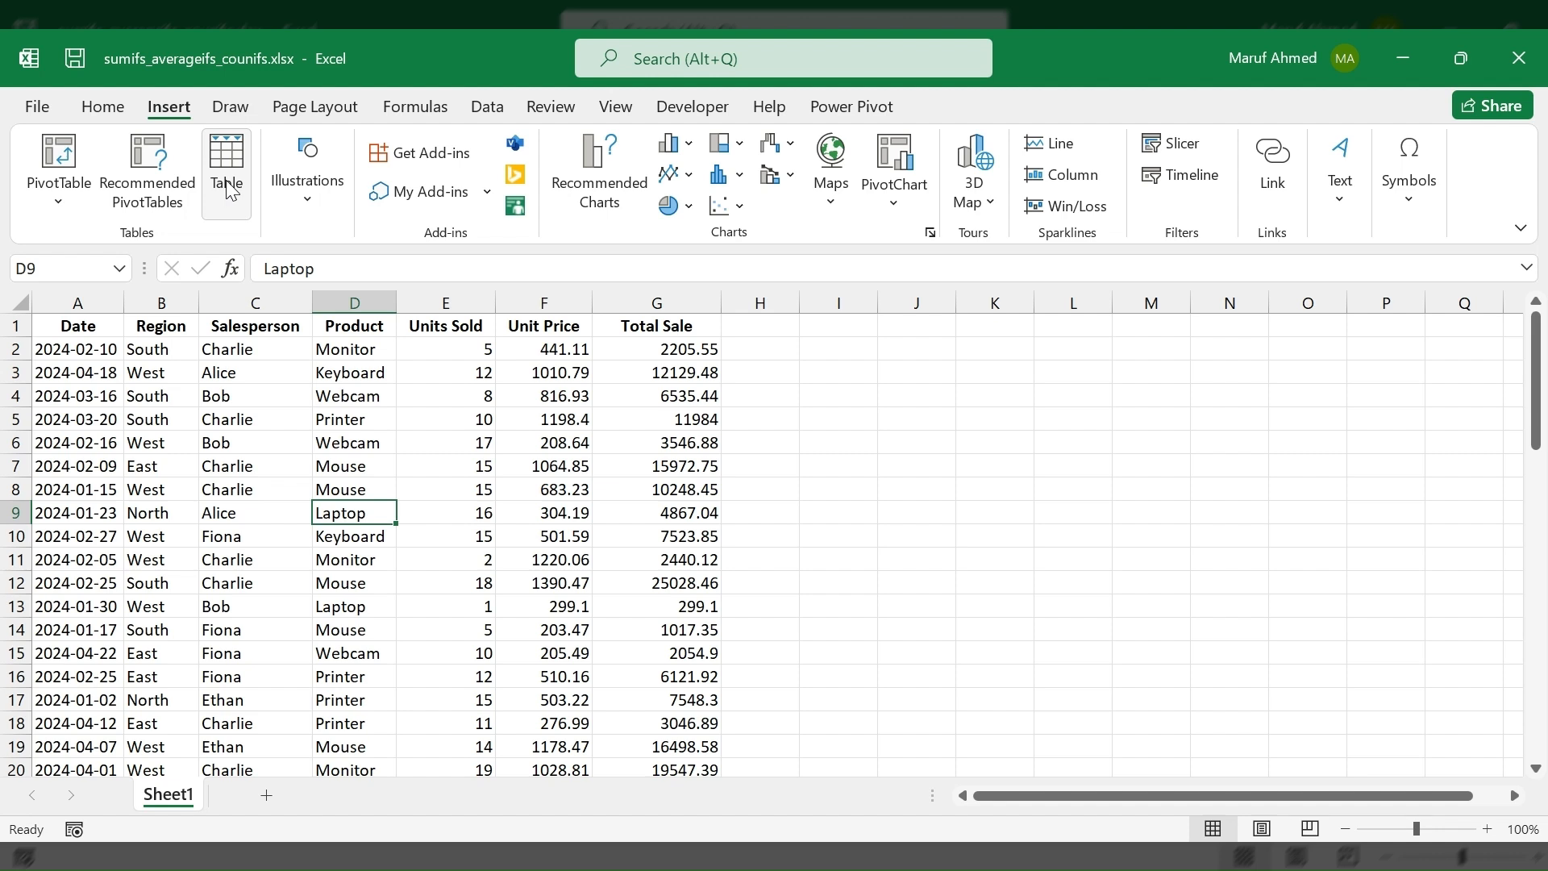
left_click(575, 417)
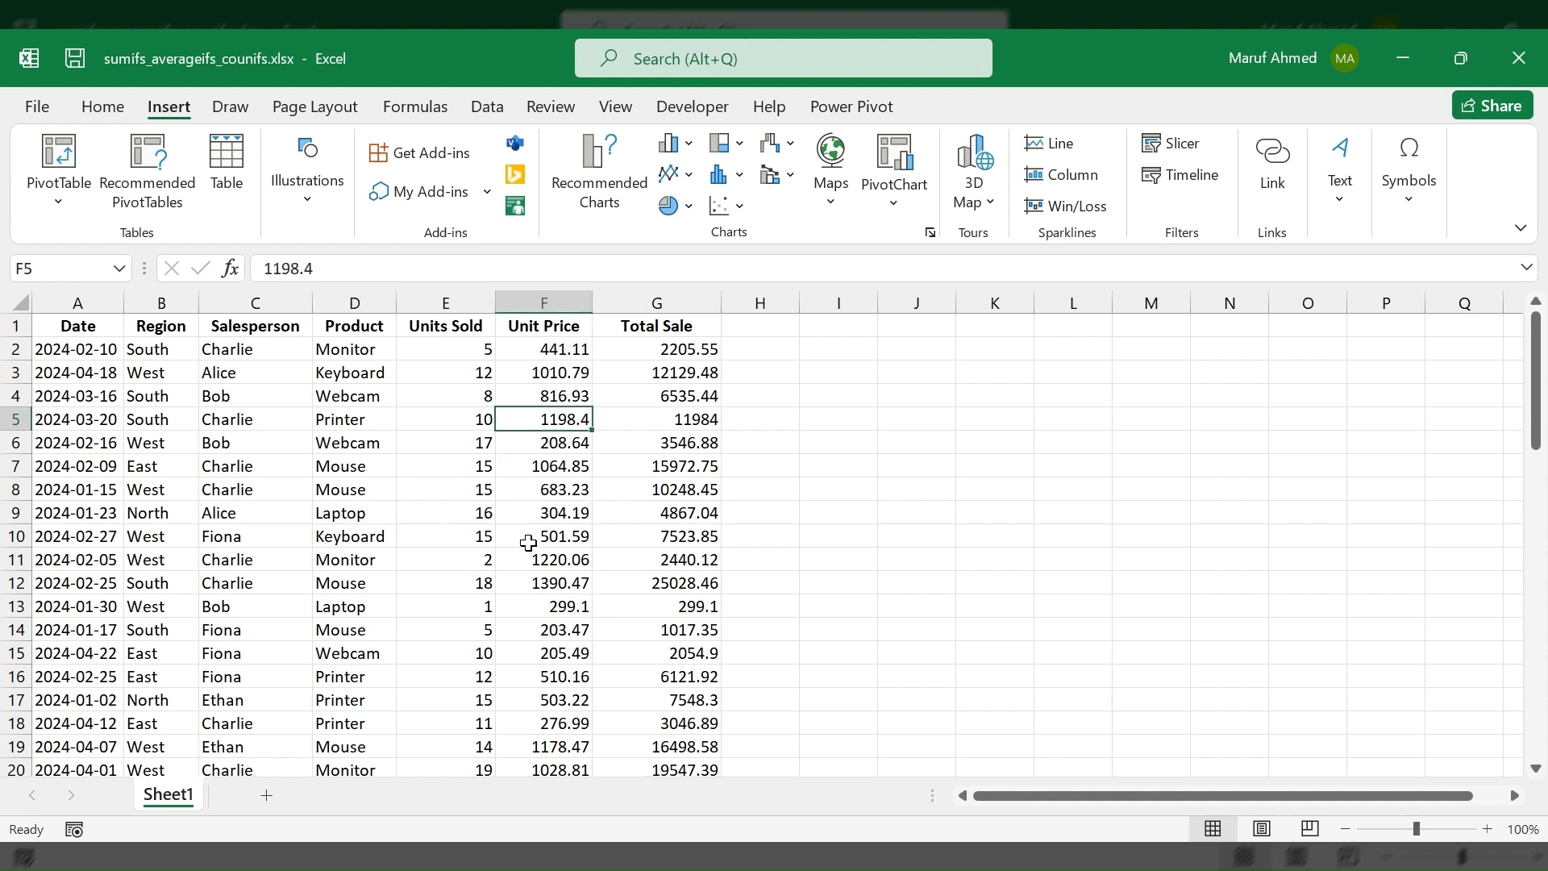
scroll(529, 543, "down", 2)
scroll(529, 694, "up", 2)
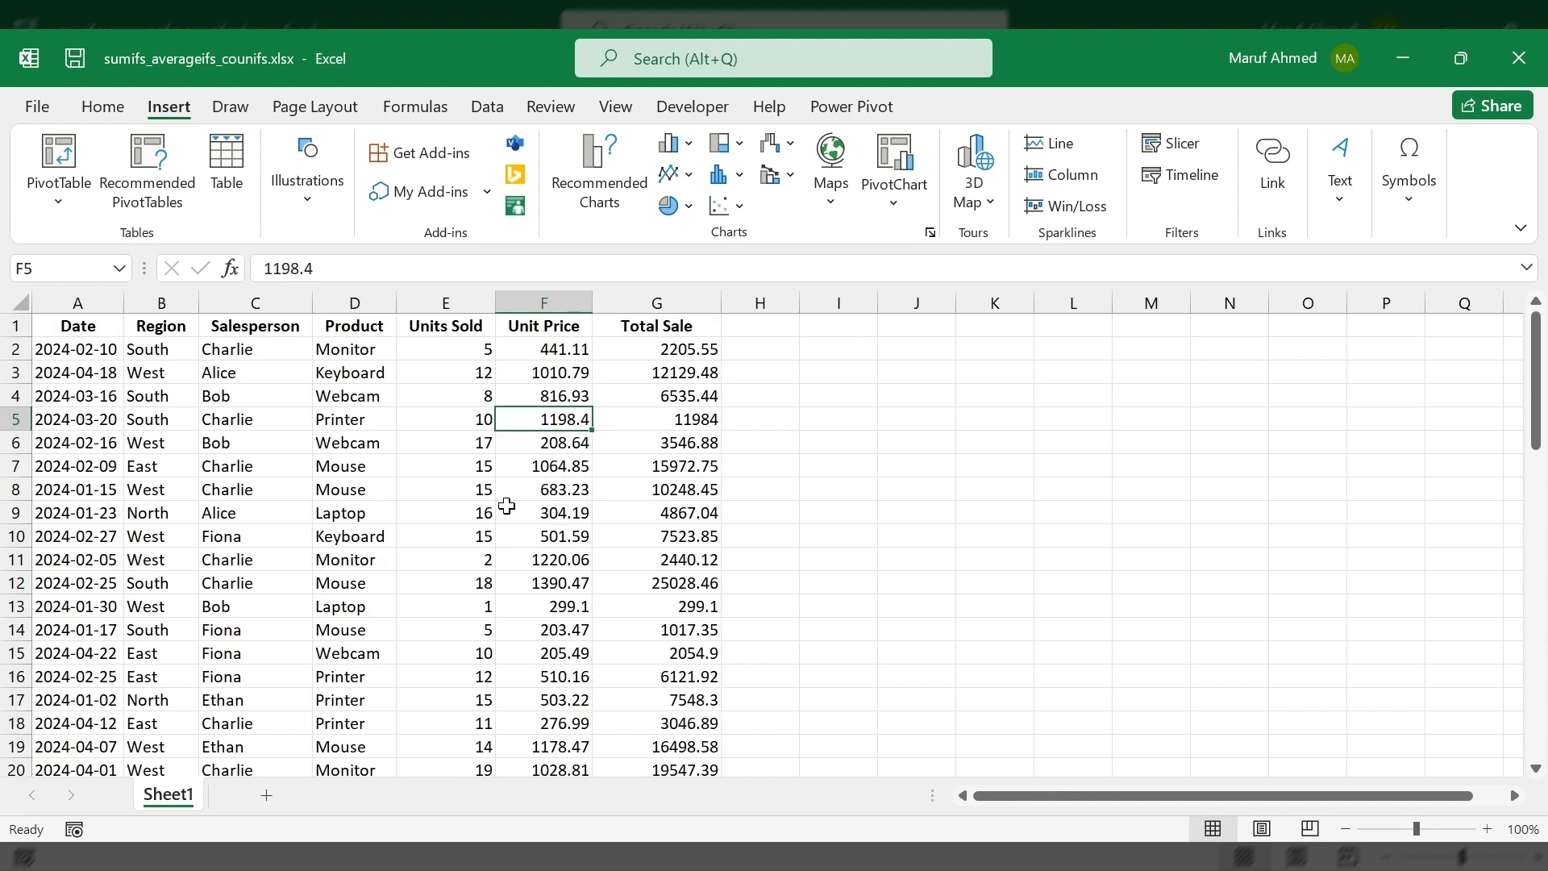
Convert the sales data in A1:G21 on Sheet1 into an Excel table.
left_click(449, 487)
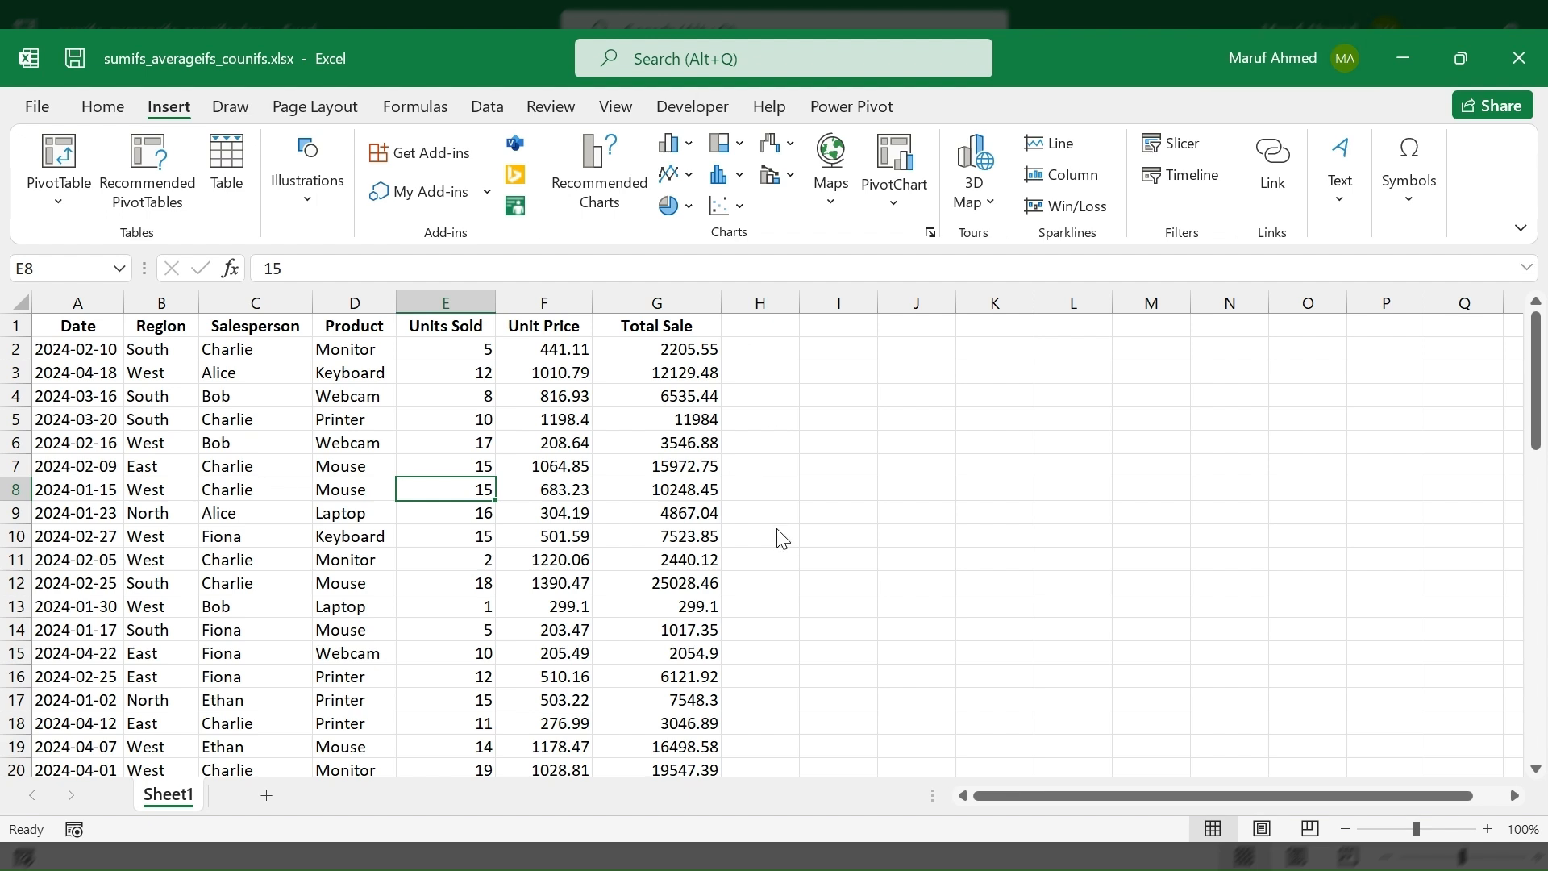
key("ctrl+t")
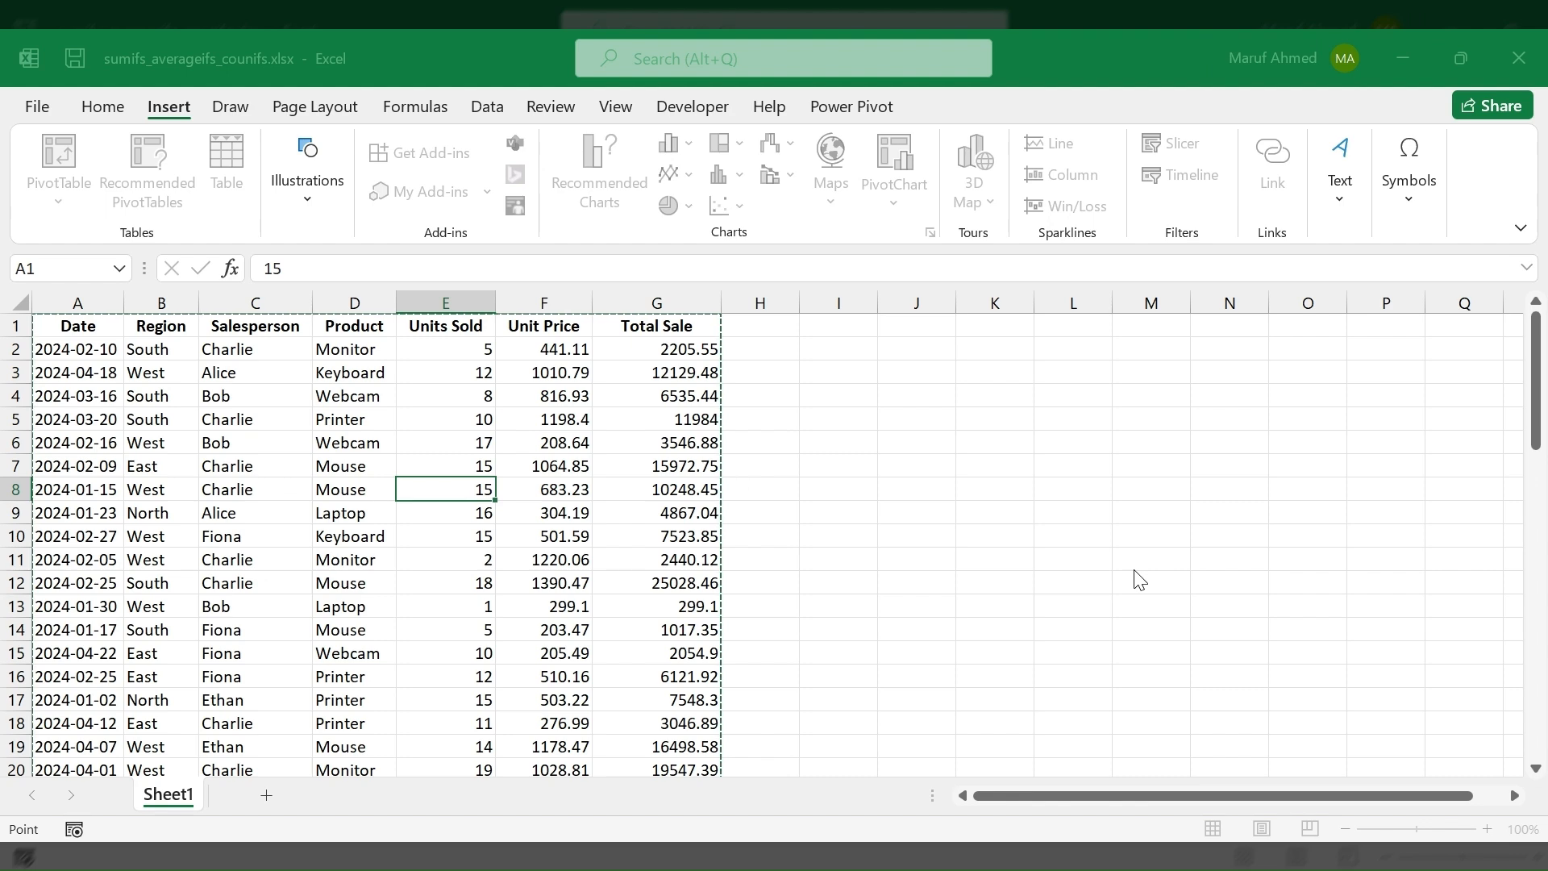
key("Escape")
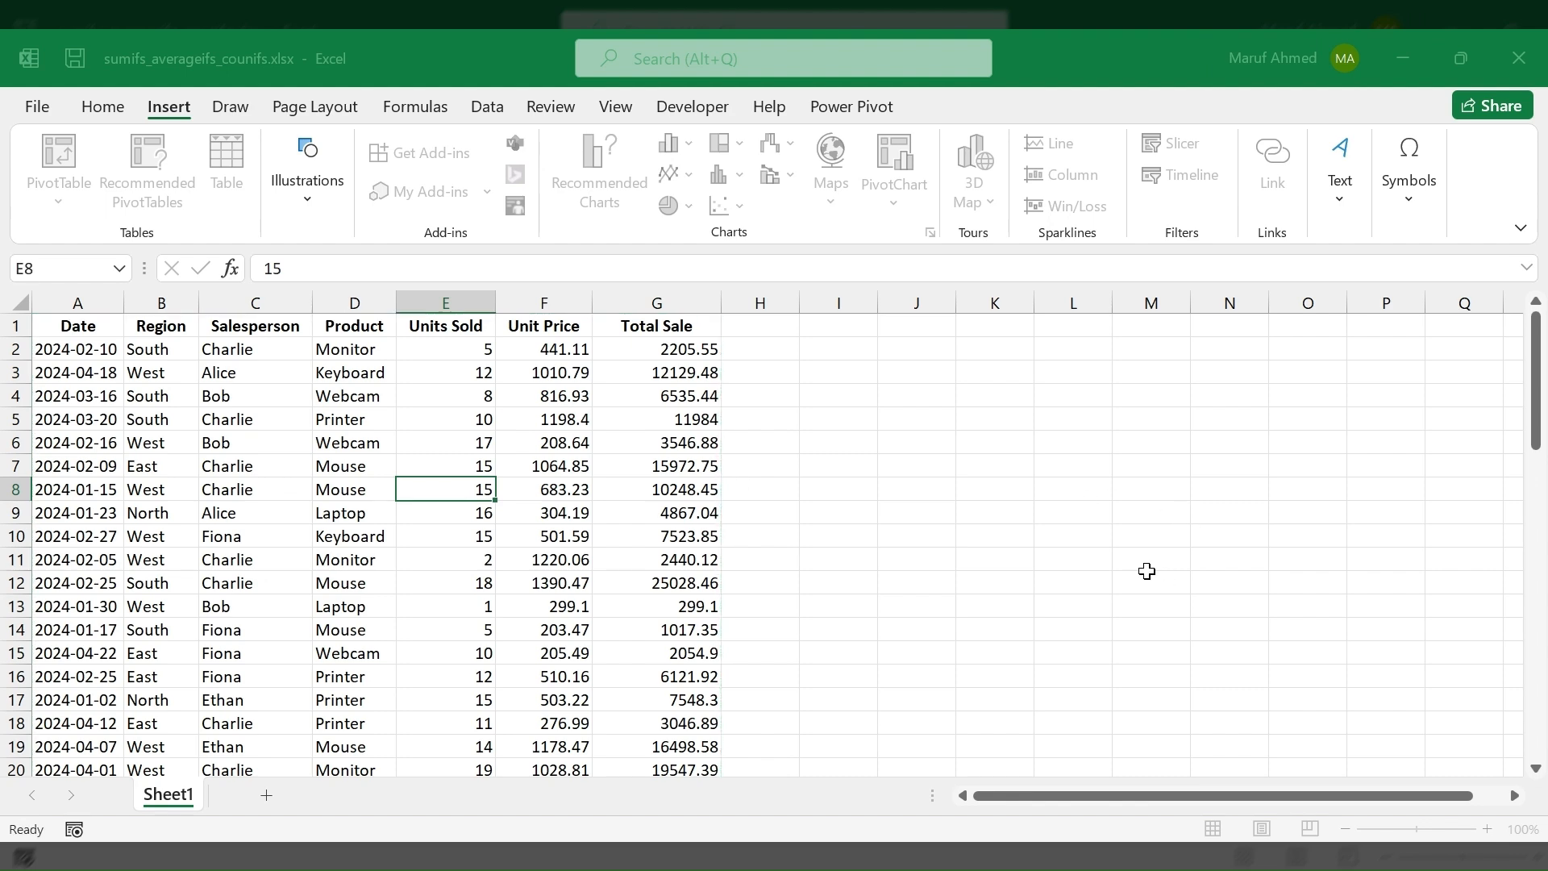
key("ctrl+a")
key("ctrl+t")
key("Return")
left_click(605, 465)
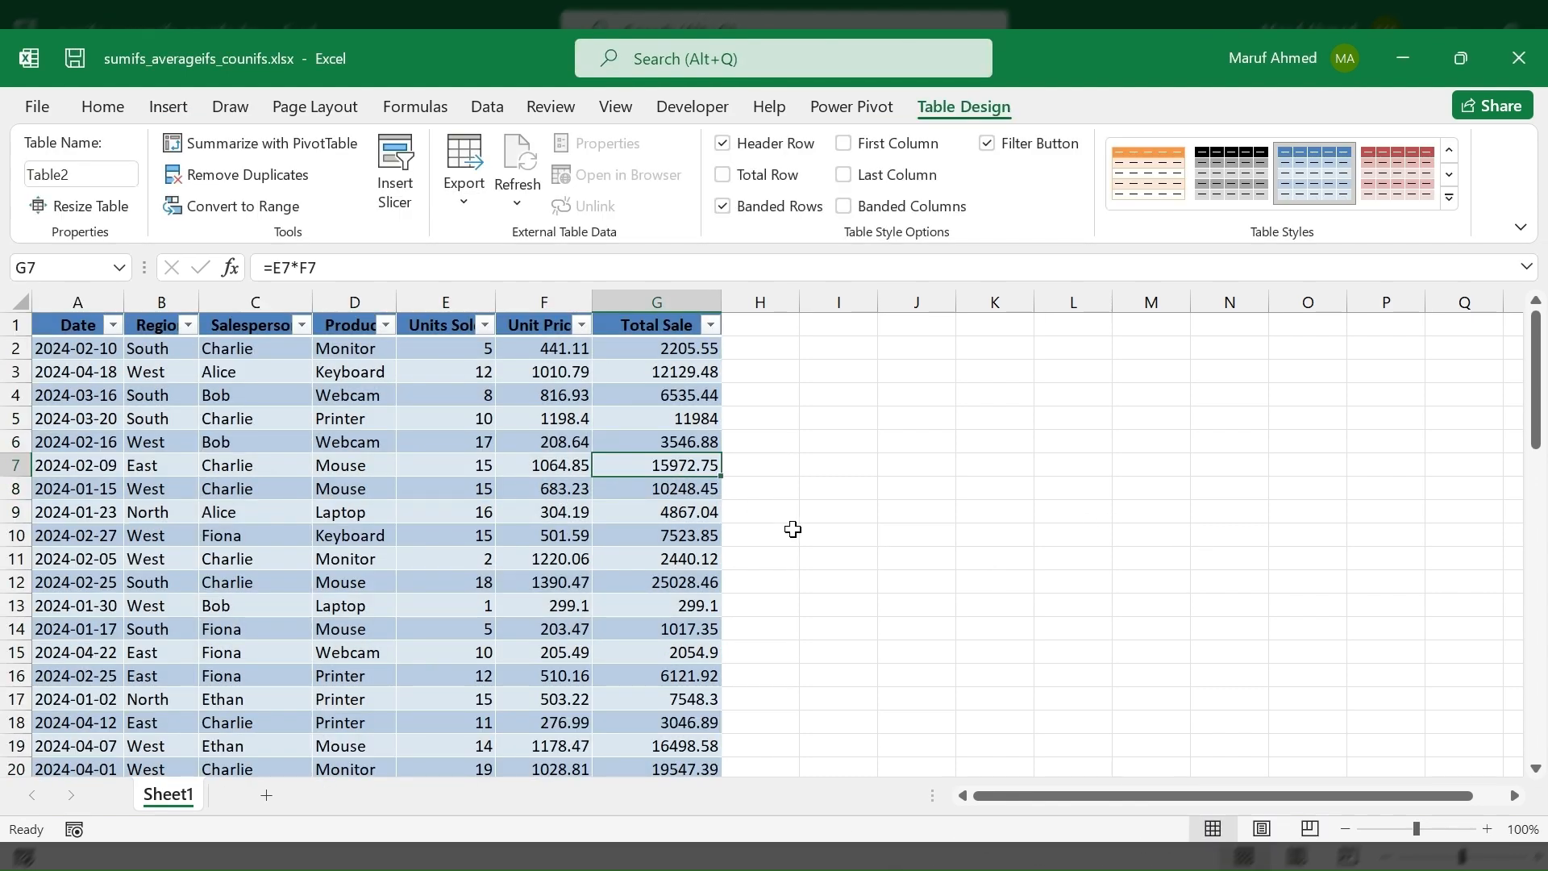
Apply the orange banded style to the sales table and turn on its Total Row.
left_click(1178, 170)
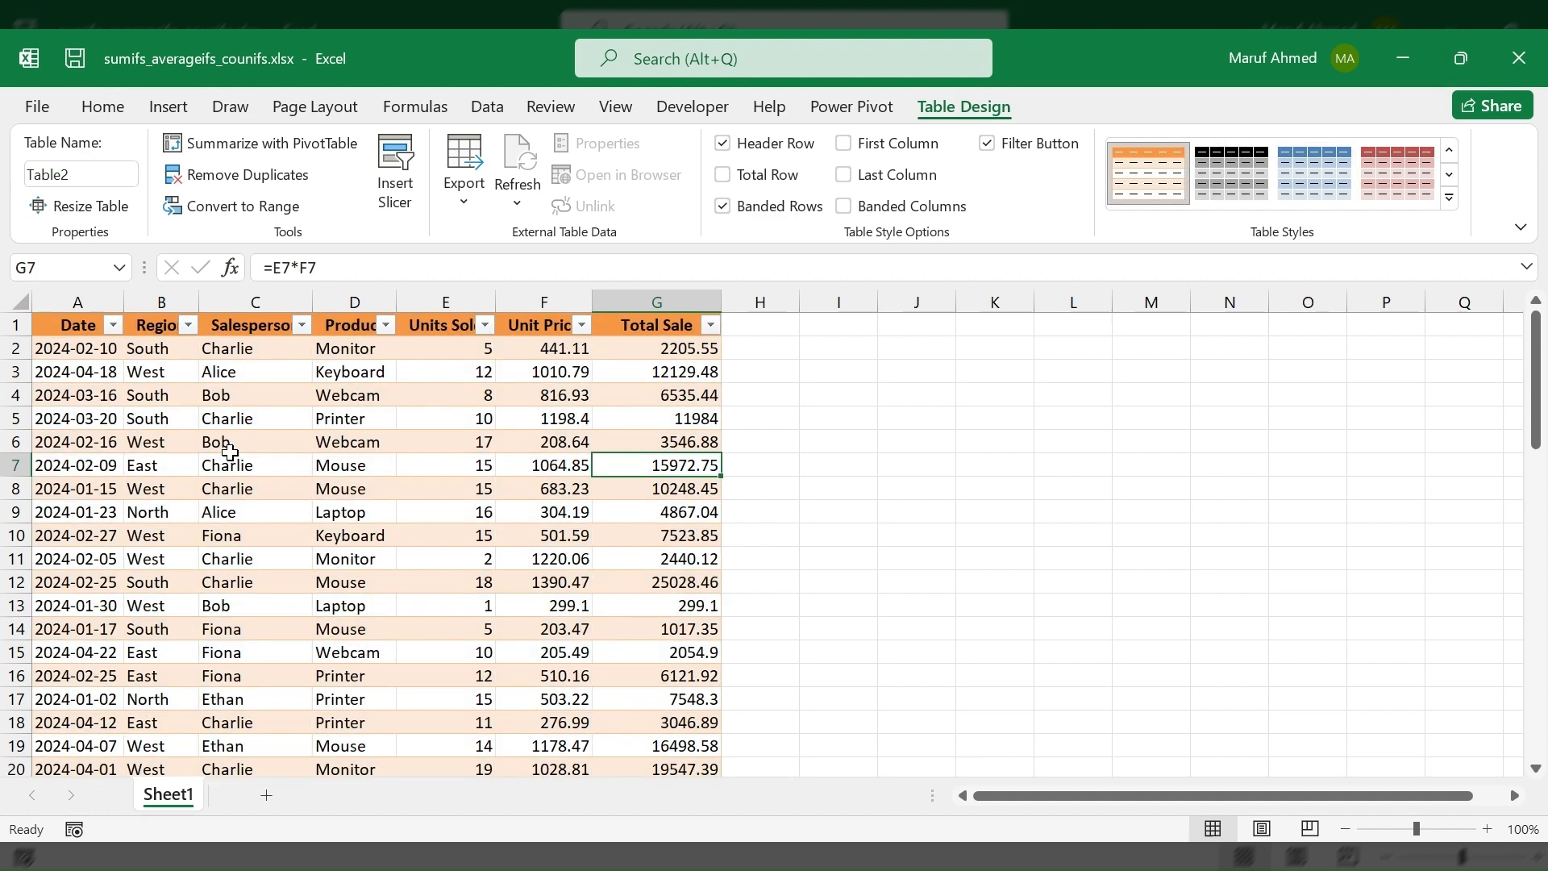
scroll(552, 478, "down", 3)
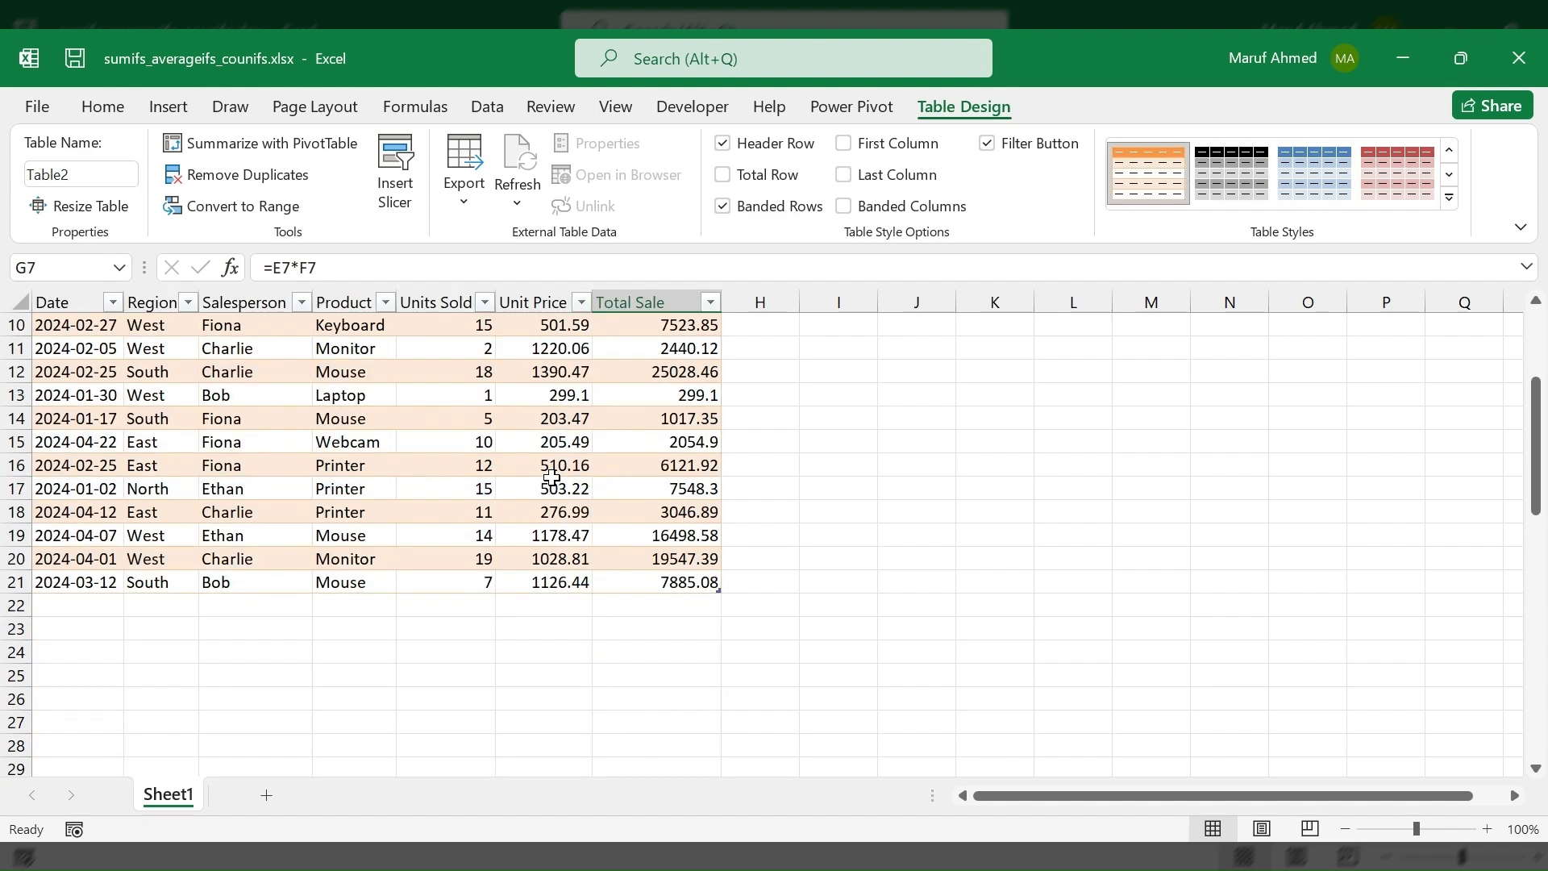
left_click(627, 615)
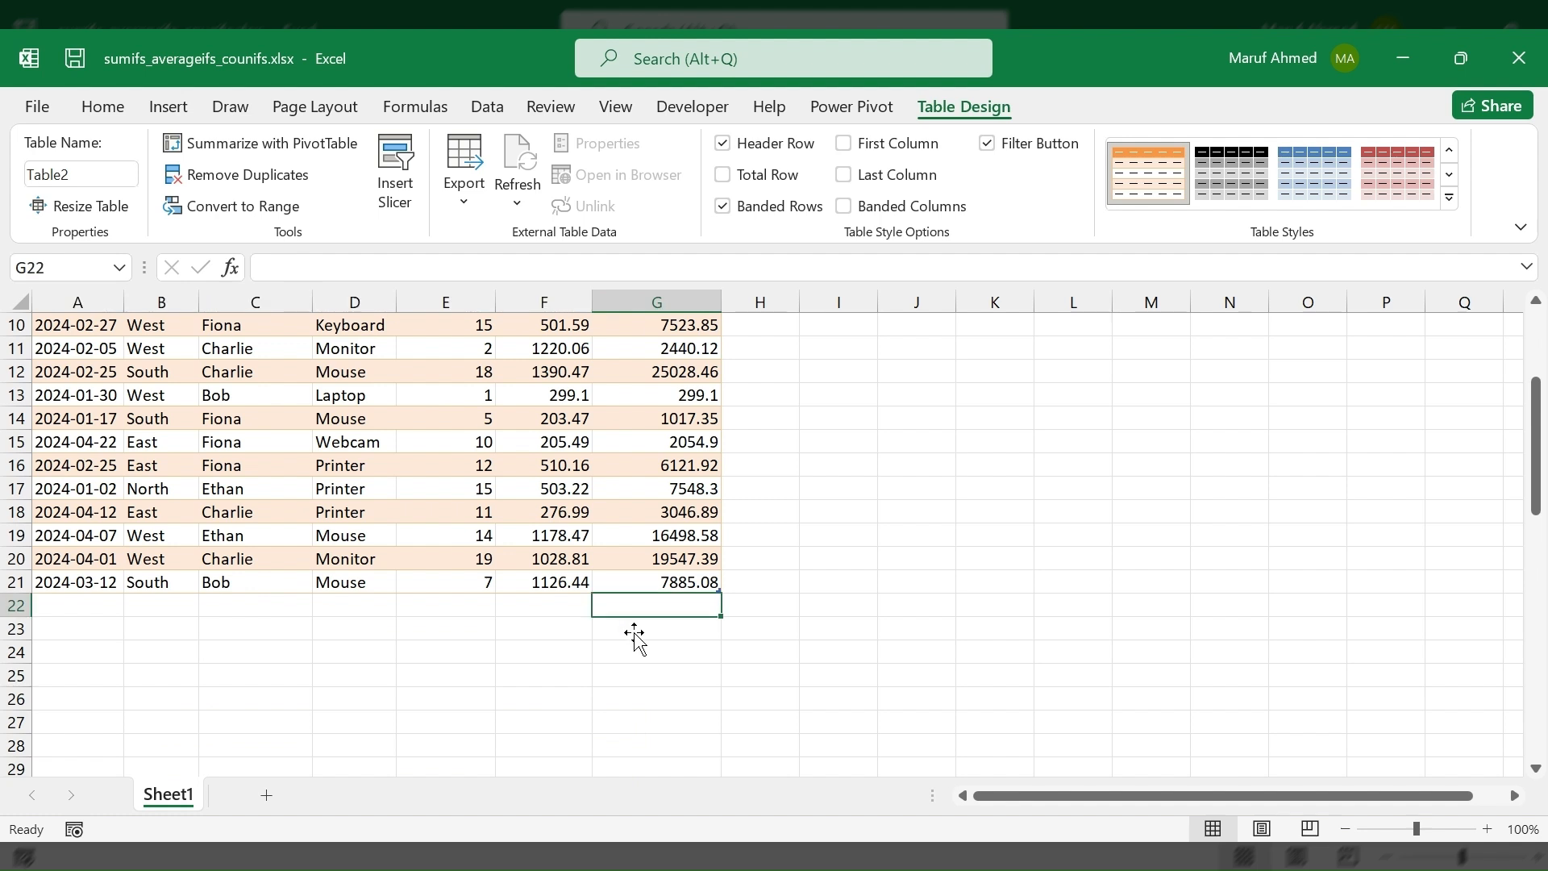
left_click(676, 581)
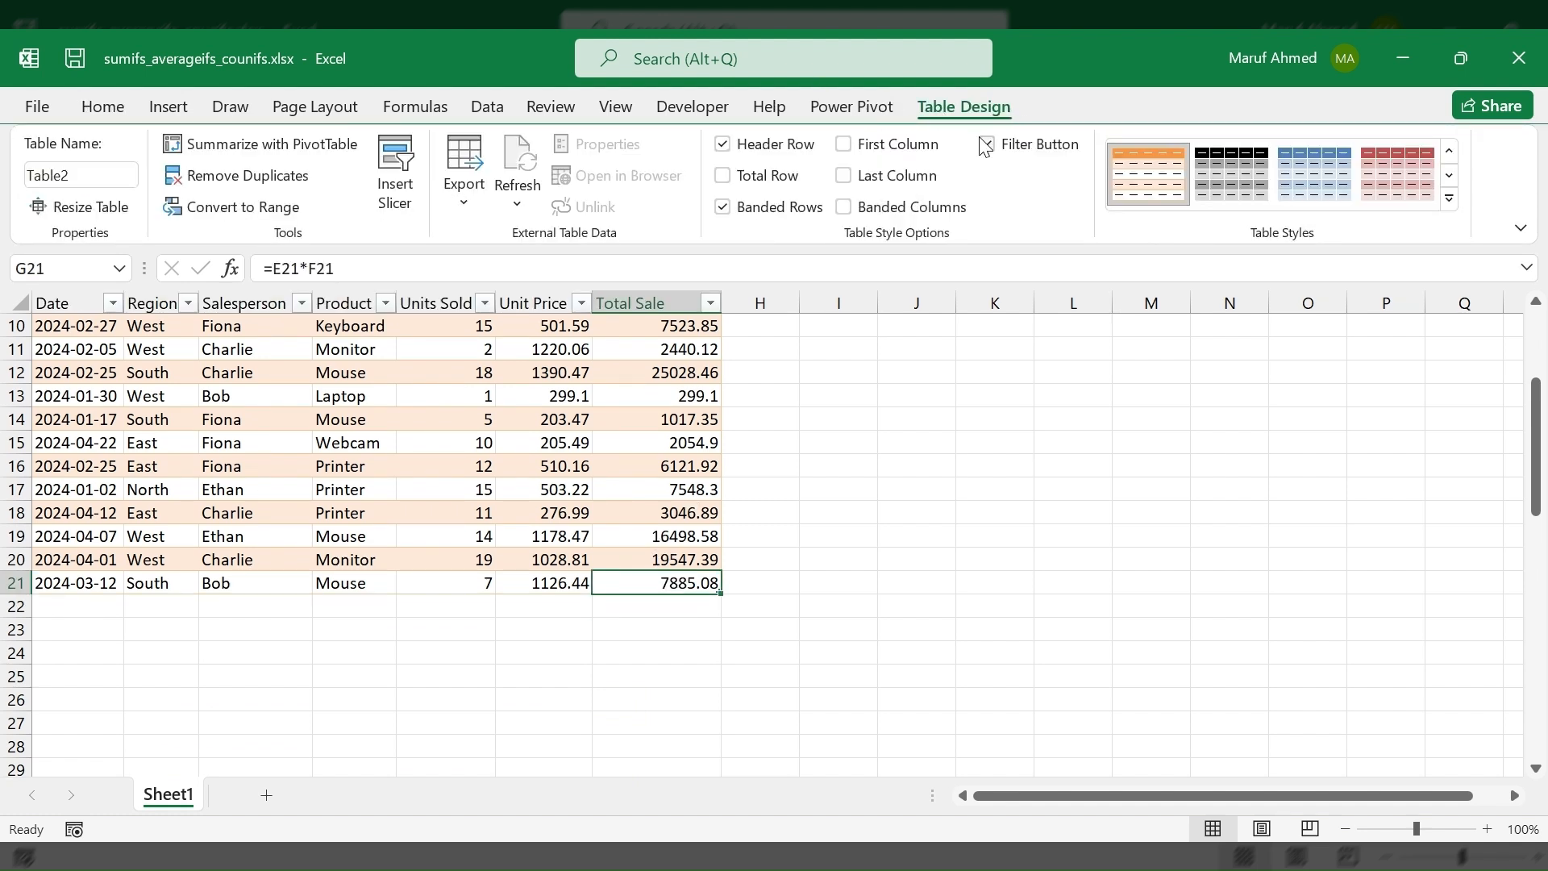
left_click(725, 172)
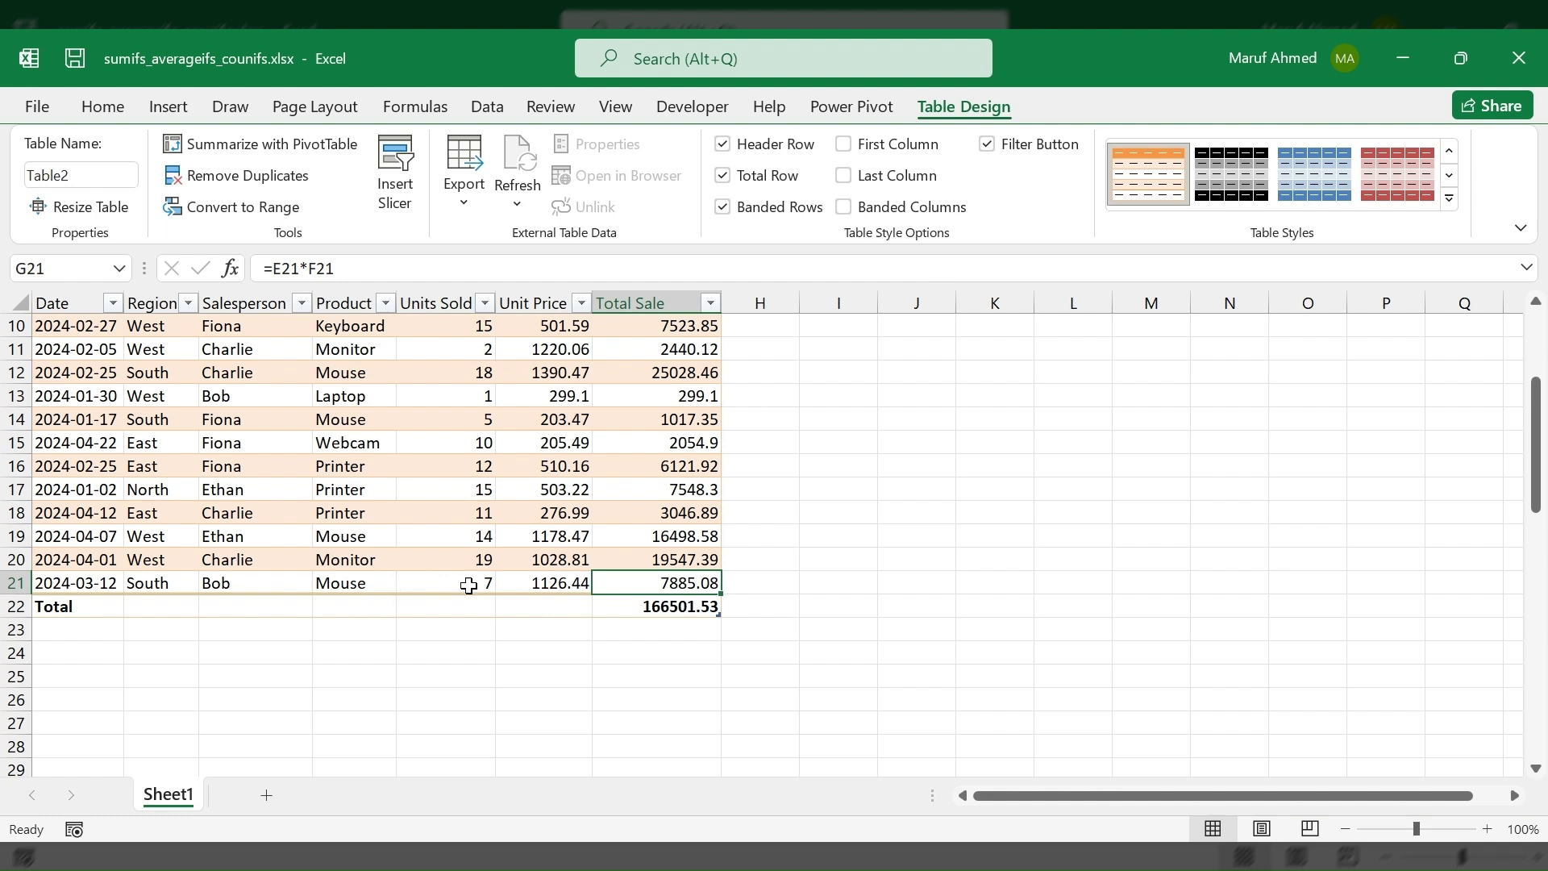
Rename the sales table as Inventory and add a new worksheet to the workbook.
scroll(467, 589, "up", 3)
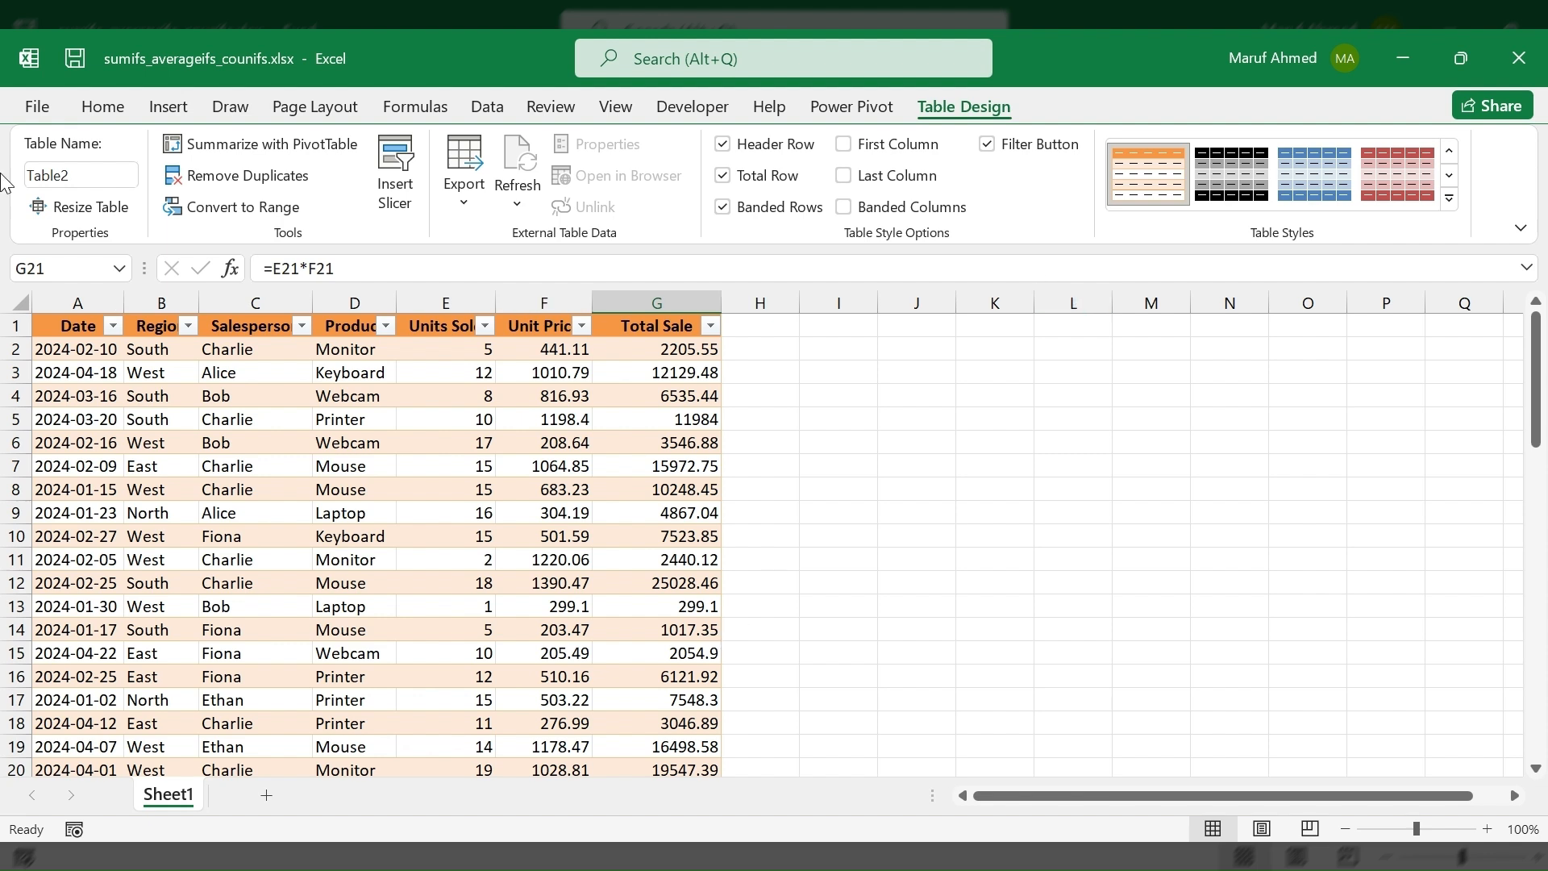
left_click(79, 174)
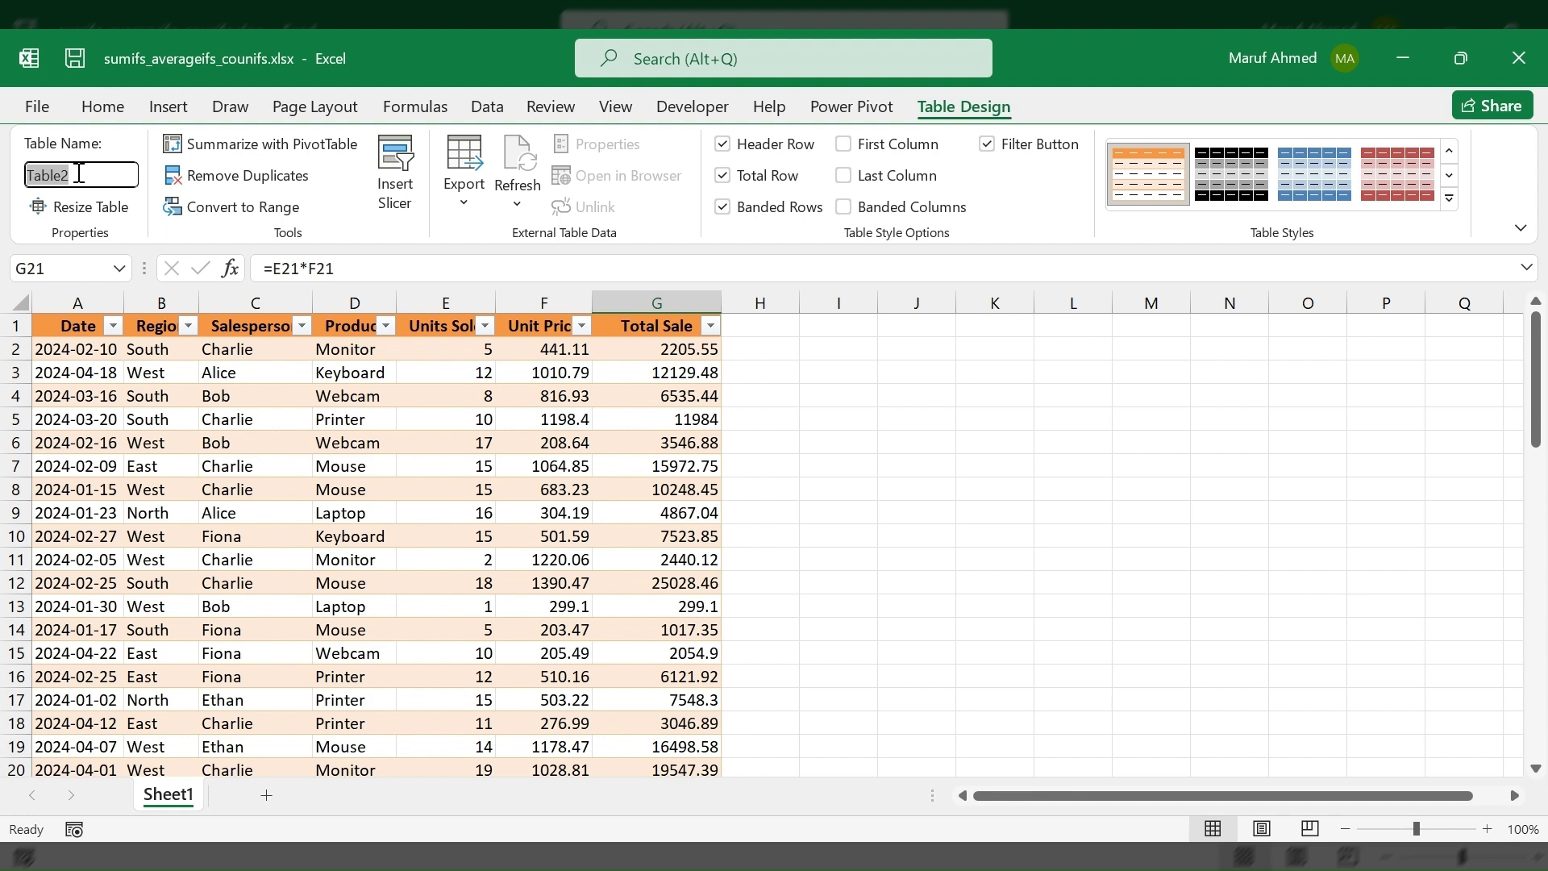
type("Inventory")
key("Return")
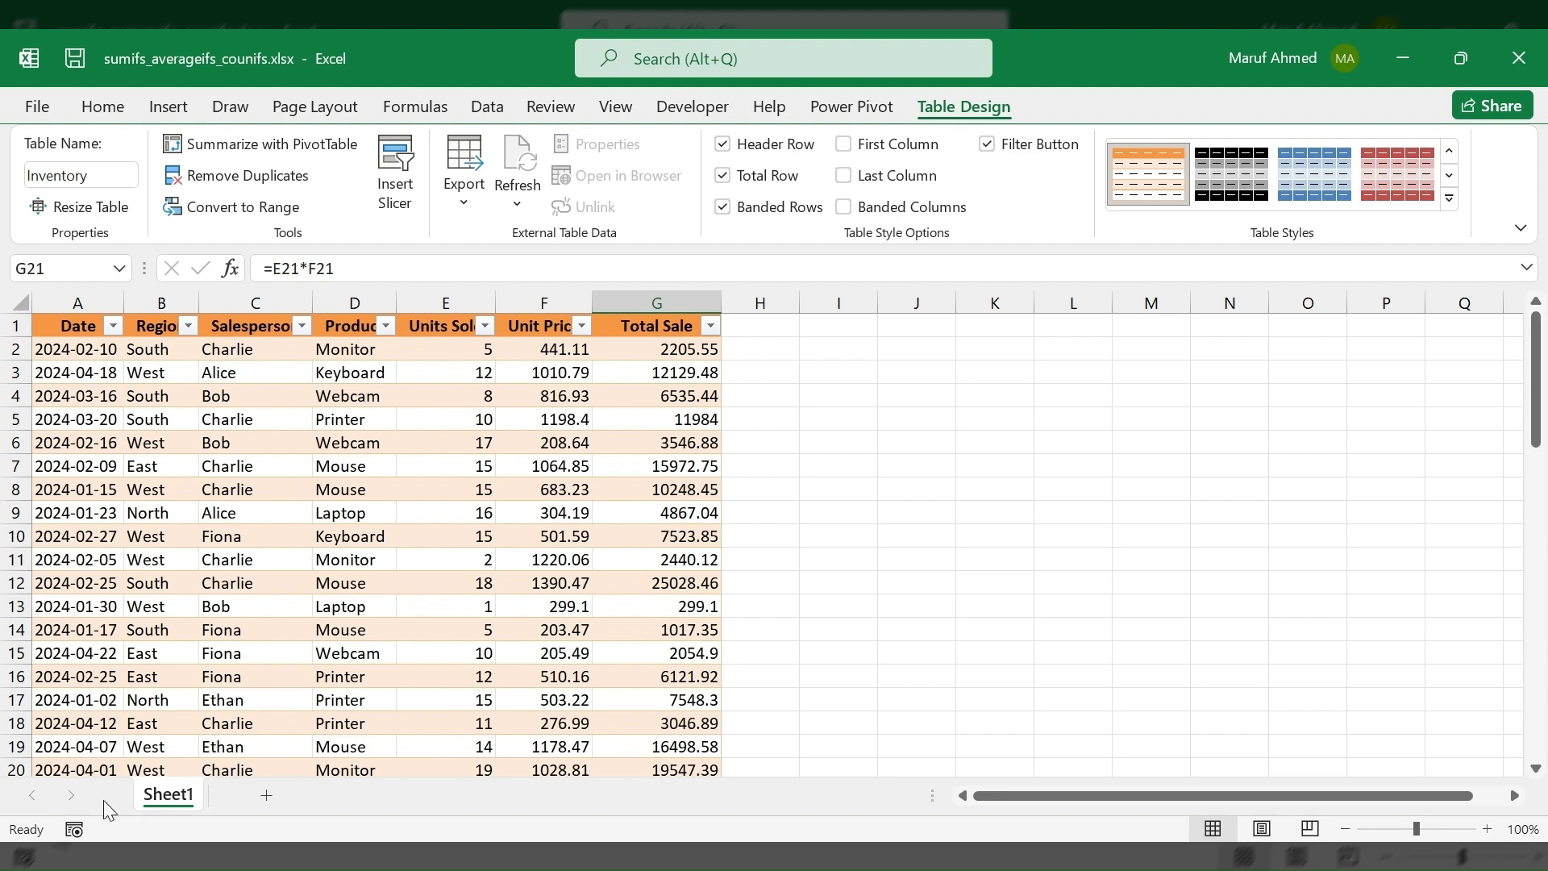
left_click(267, 794)
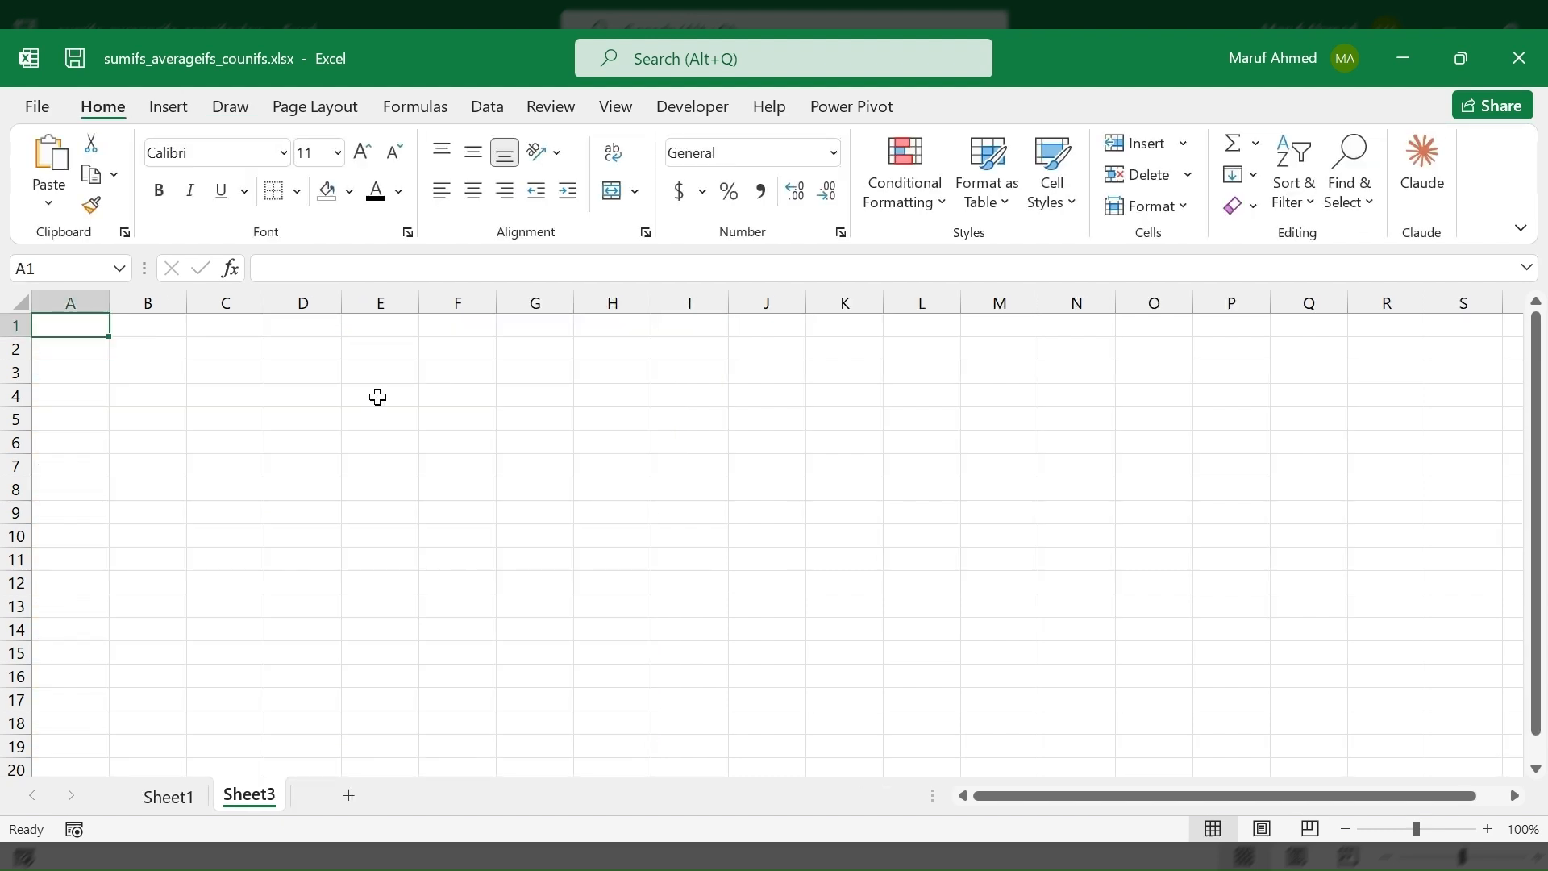
Review the Date, Salesperson and Total Sale column headers of the Inventory table on Sheet1.
left_click(161, 795)
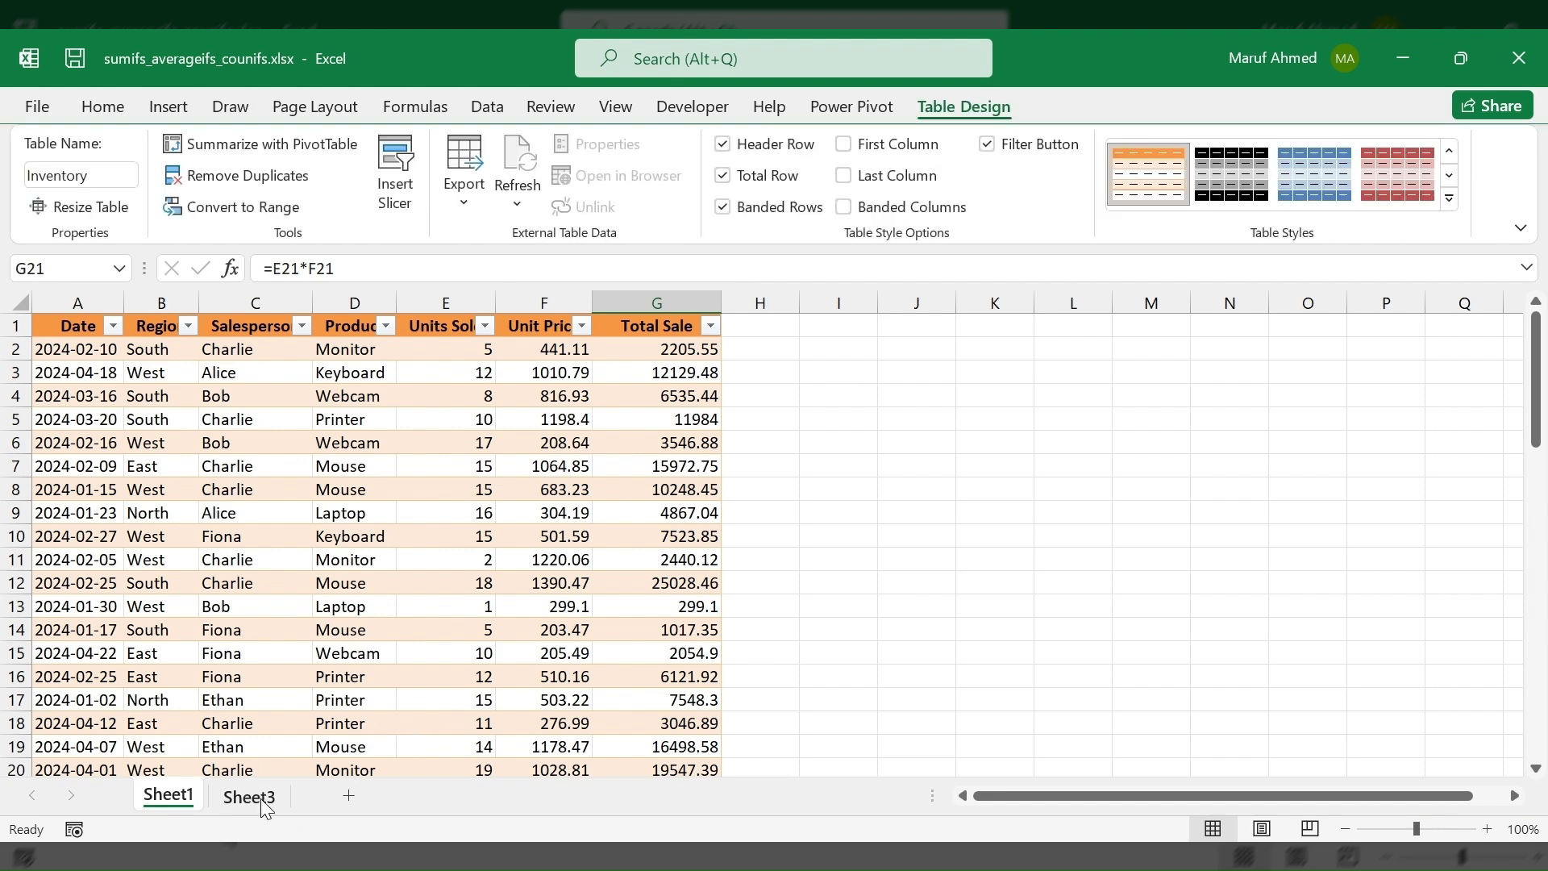
left_click(259, 799)
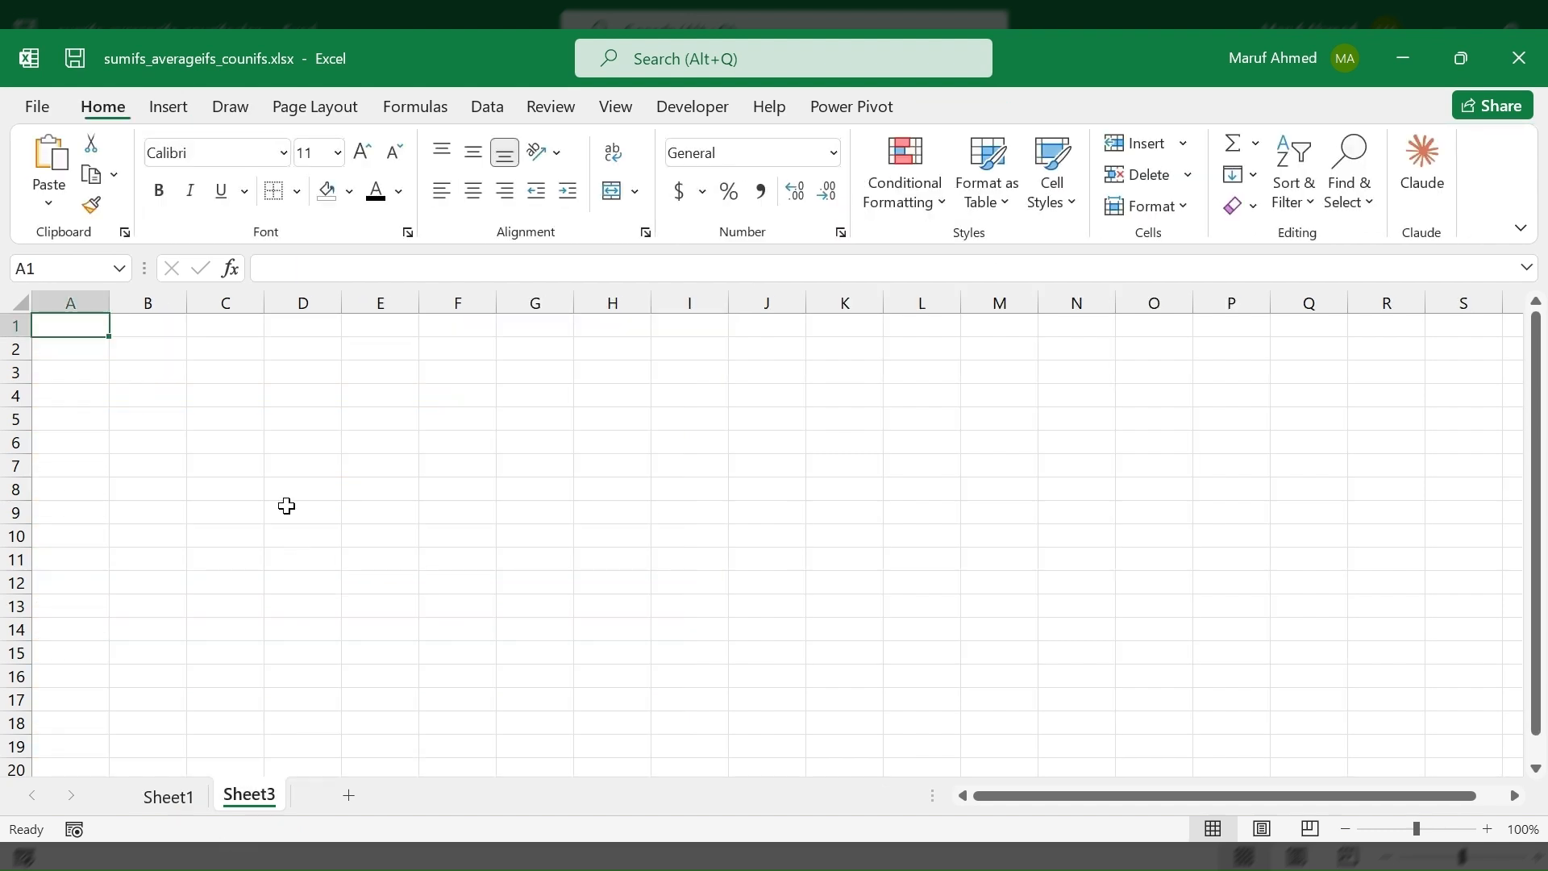
left_click(180, 799)
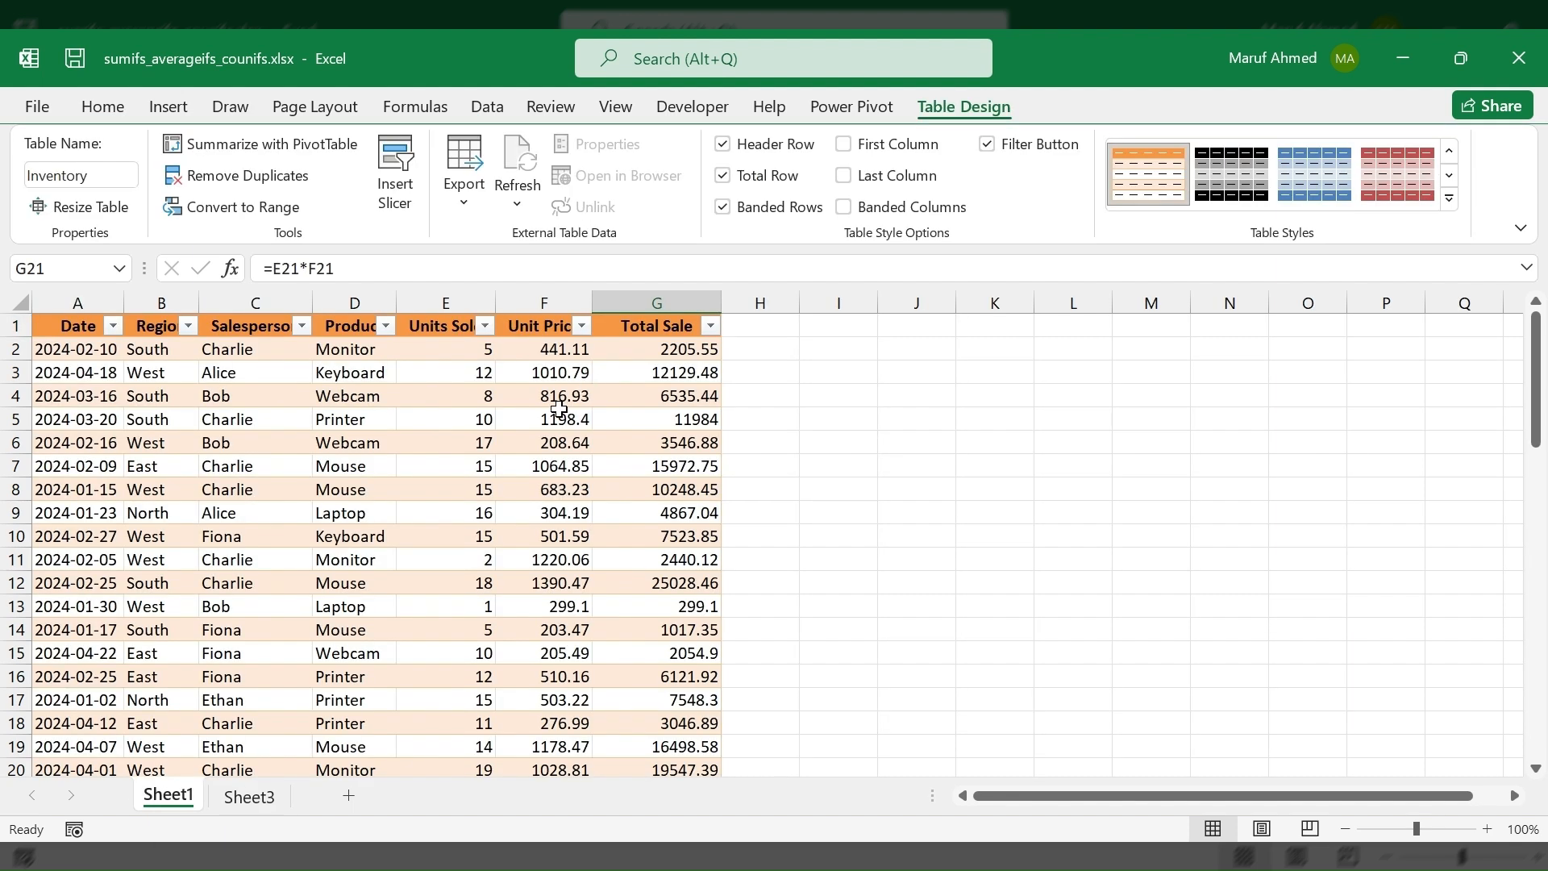
left_click(74, 325)
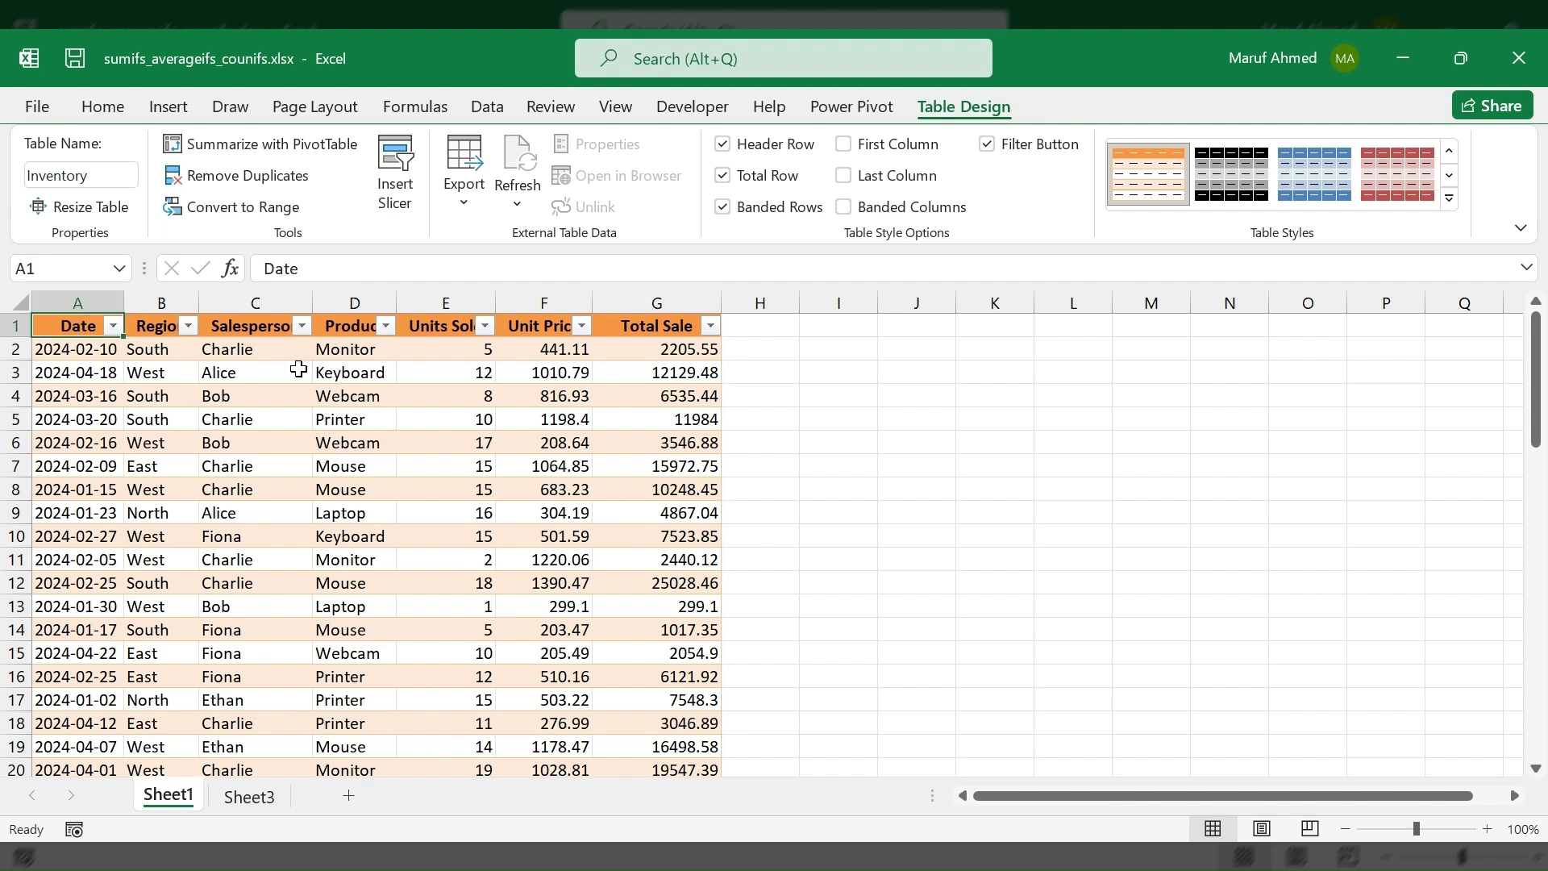
left_click(238, 324)
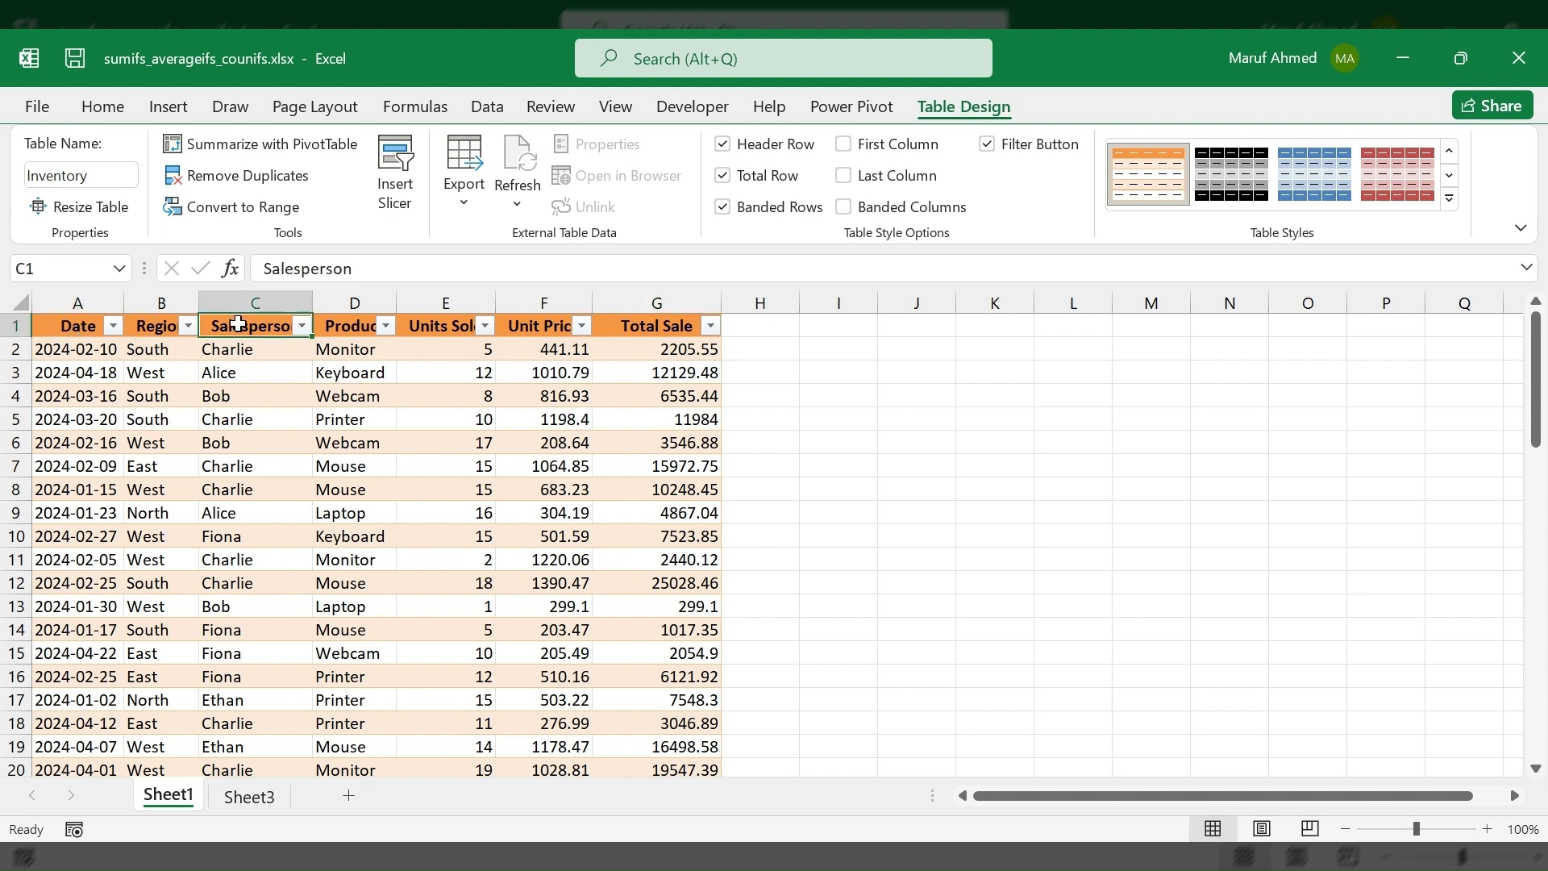
left_click(653, 330)
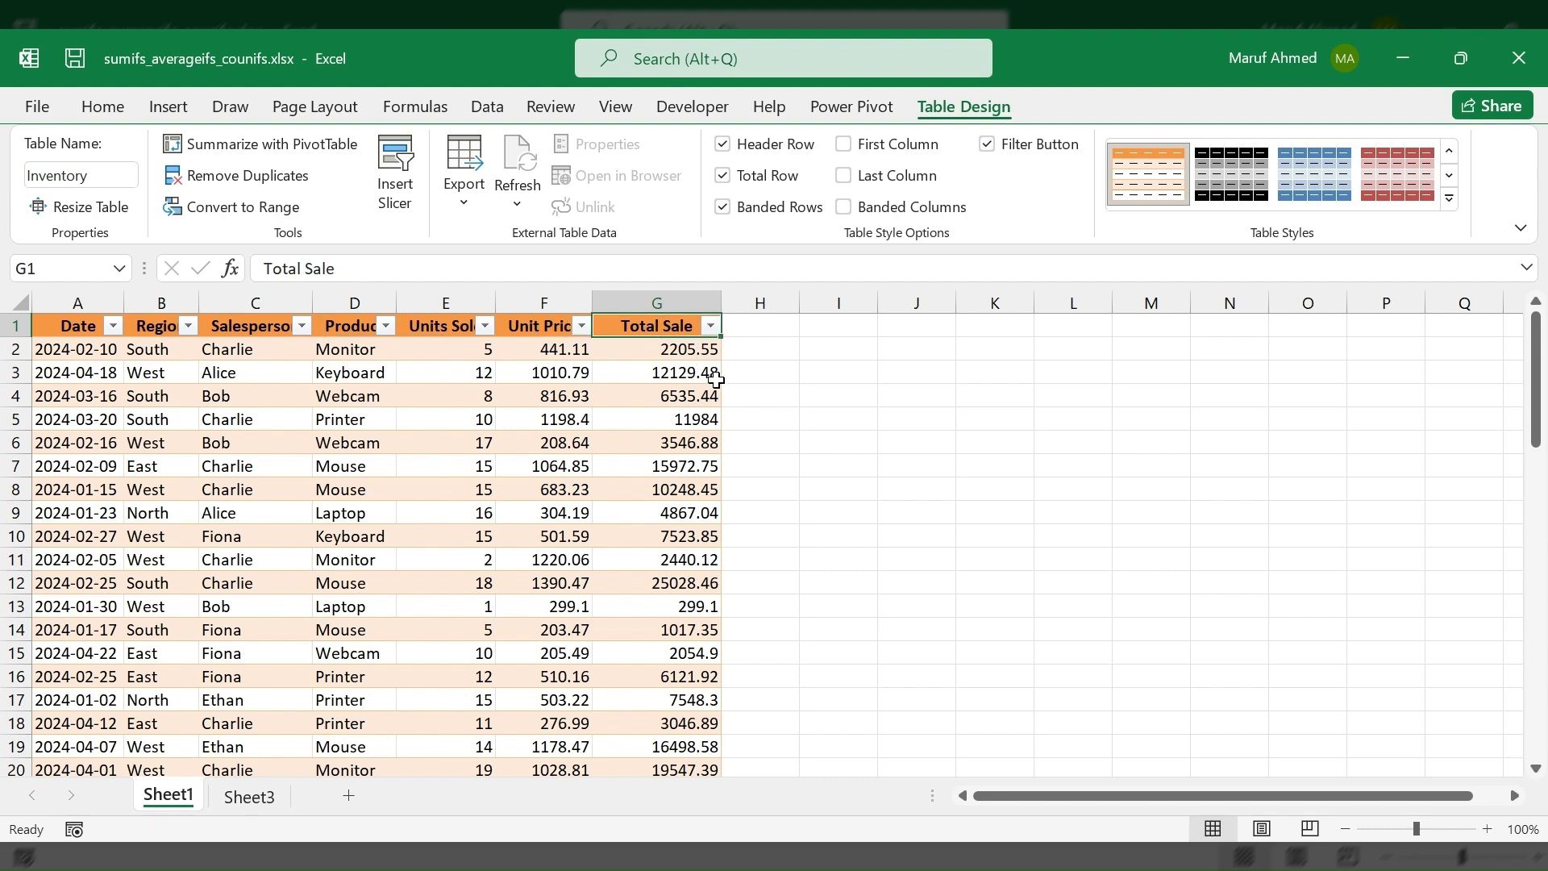
Enter the headers Date, Salesman and Total Sales in cells A1 to C1 of Sheet3.
left_click(249, 796)
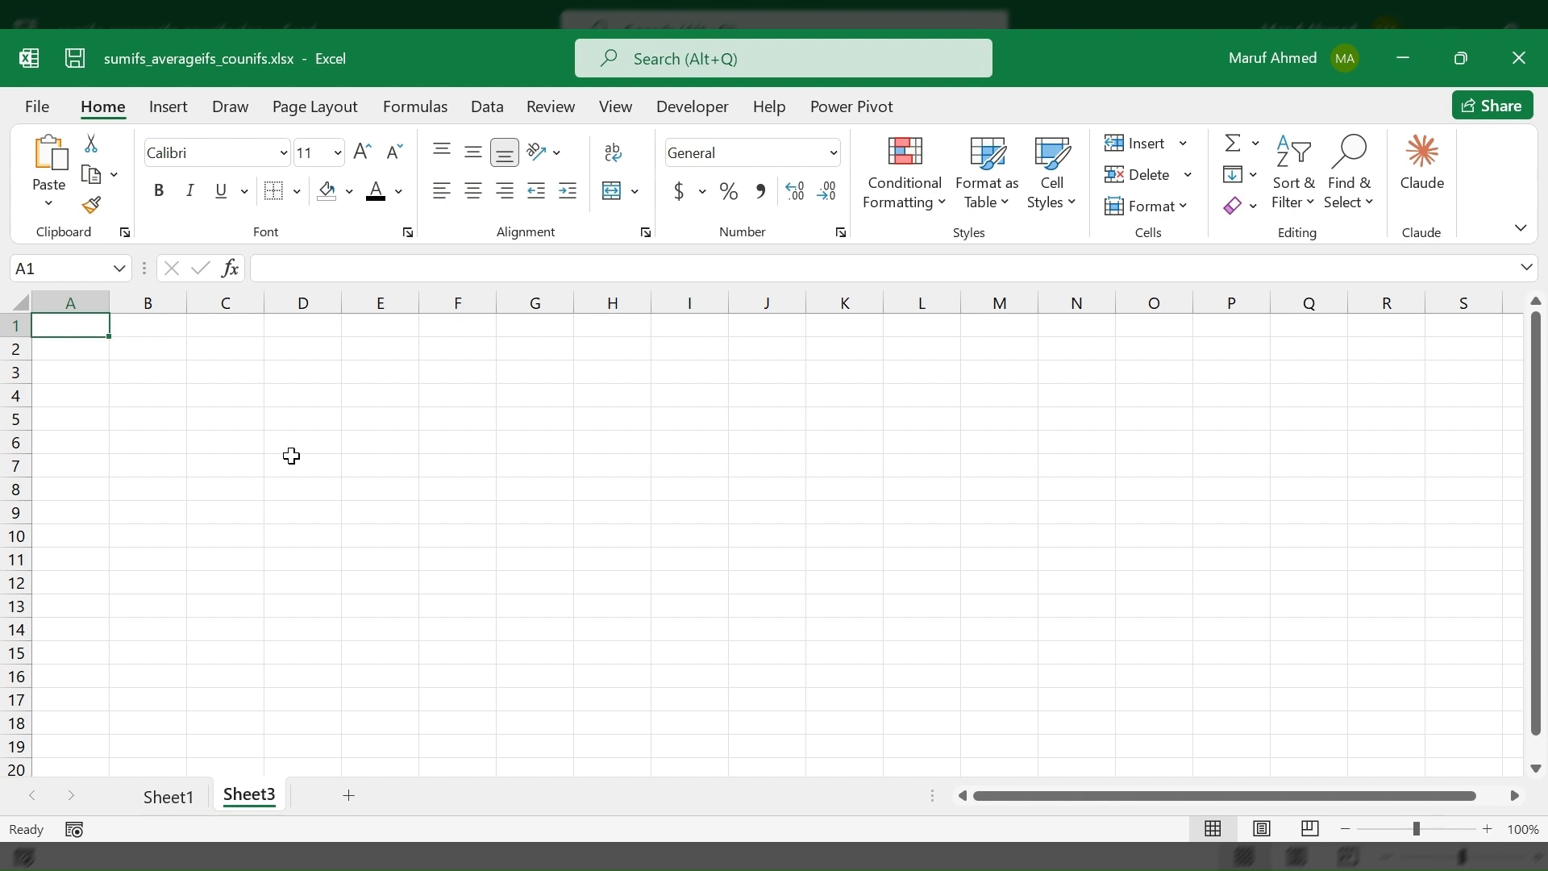
type("Date")
key("Tab")
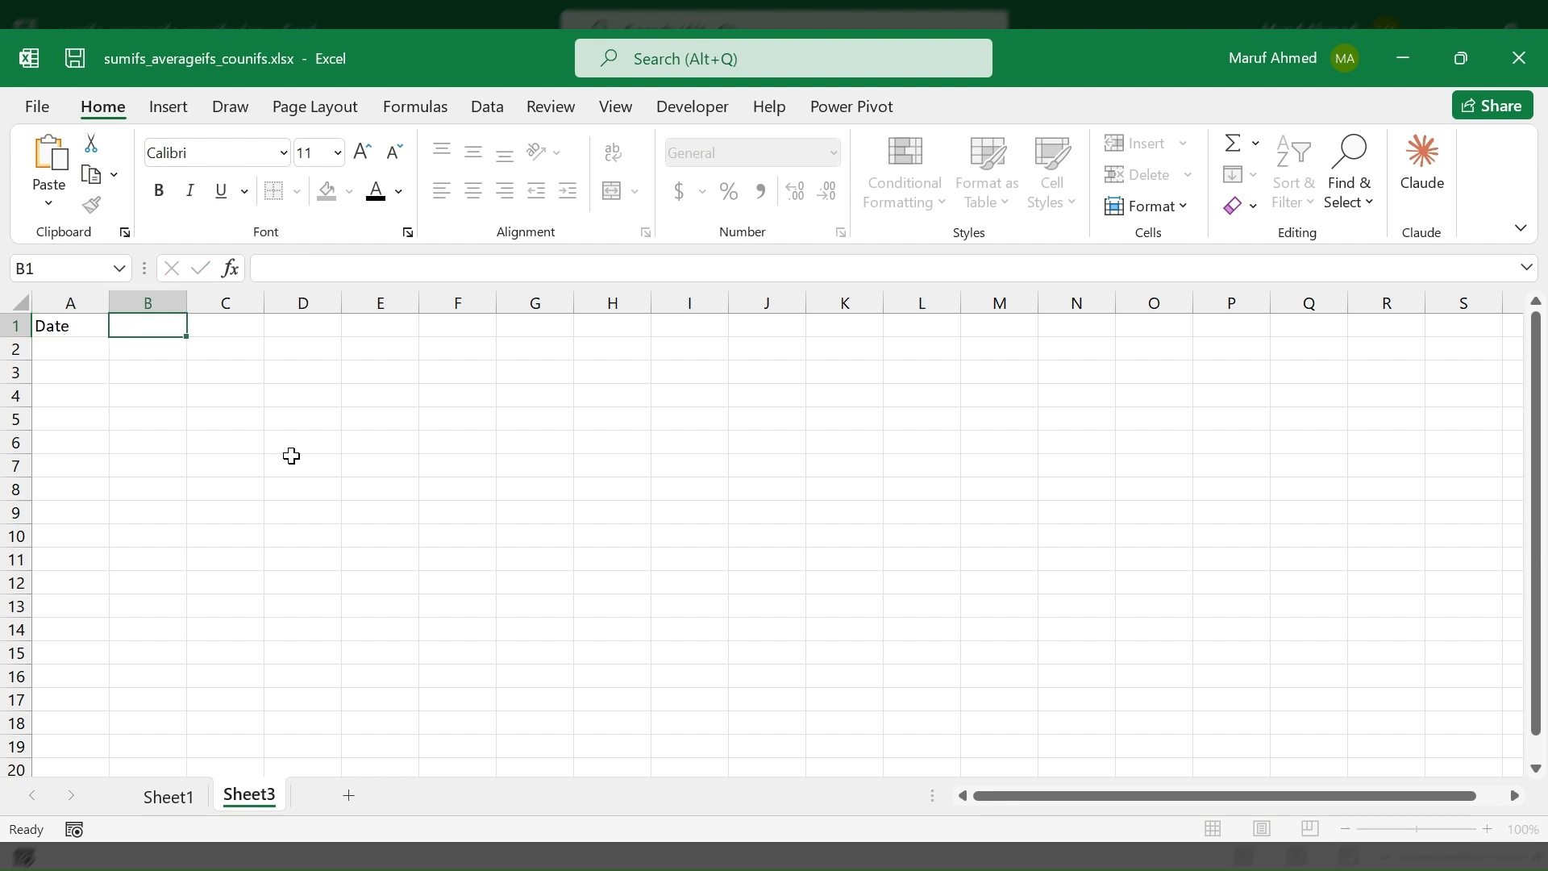
type("Sales")
key("BackSpace")
type("d")
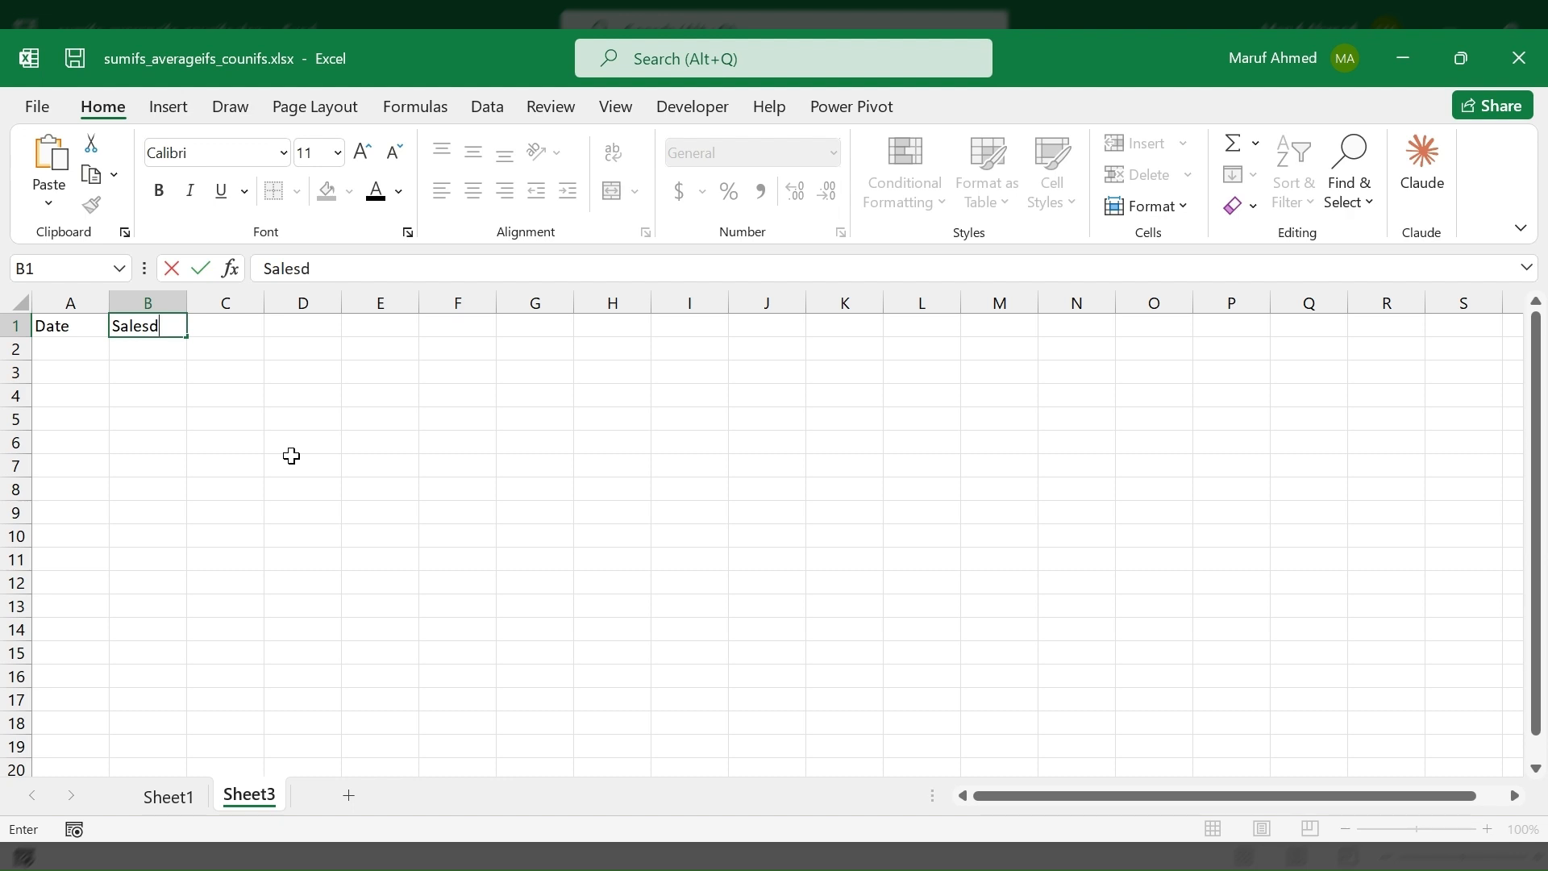
key("BackSpace")
type("man")
key("Tab")
type("t")
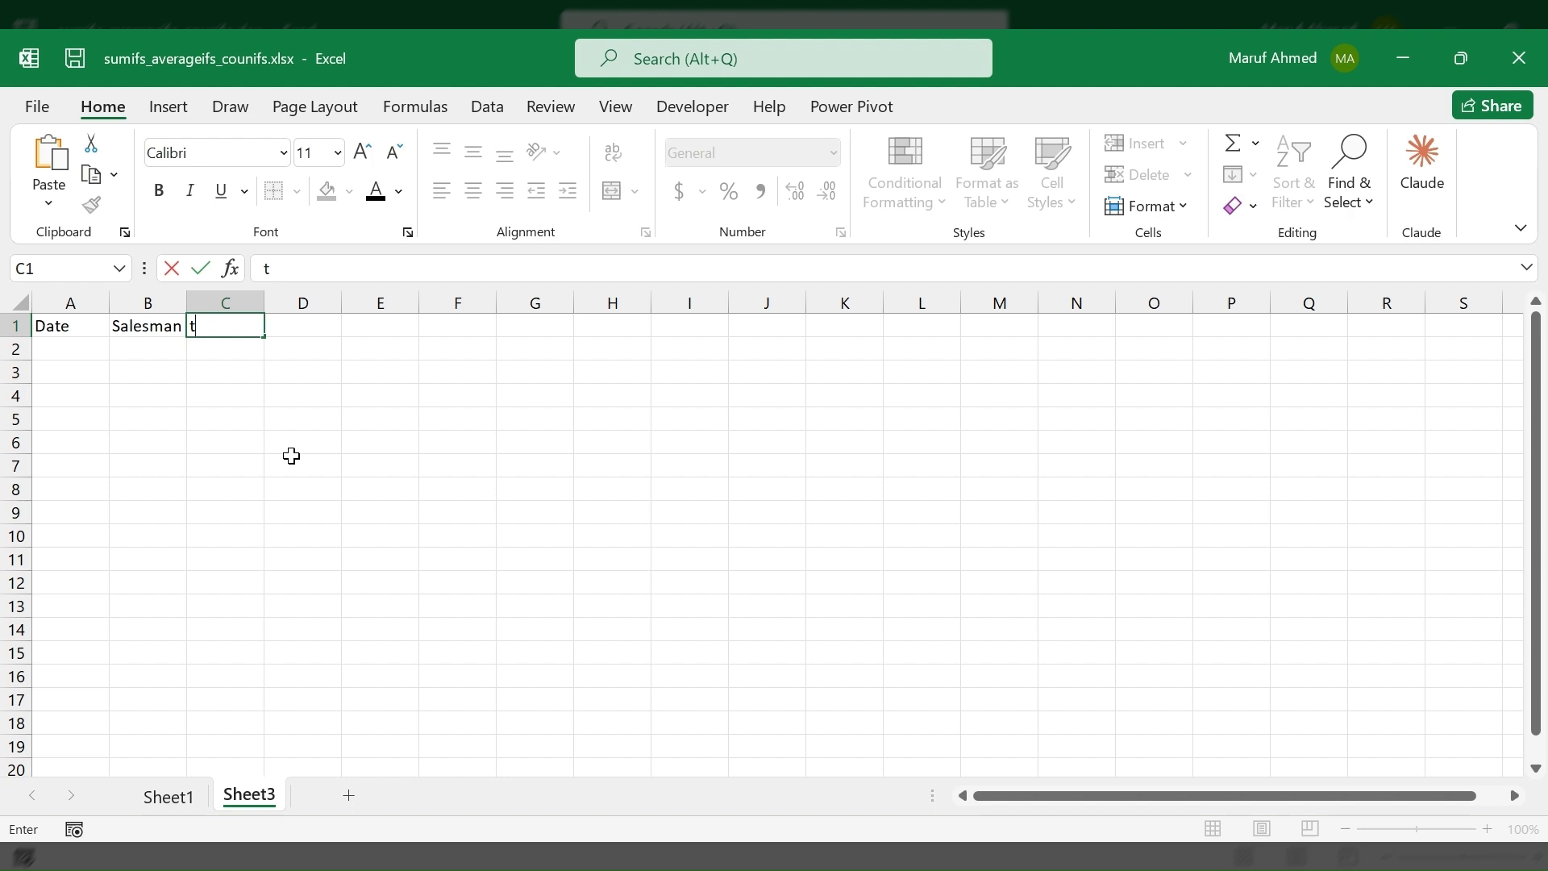
type("Total Sales")
key("ctrl+Return")
key("Return")
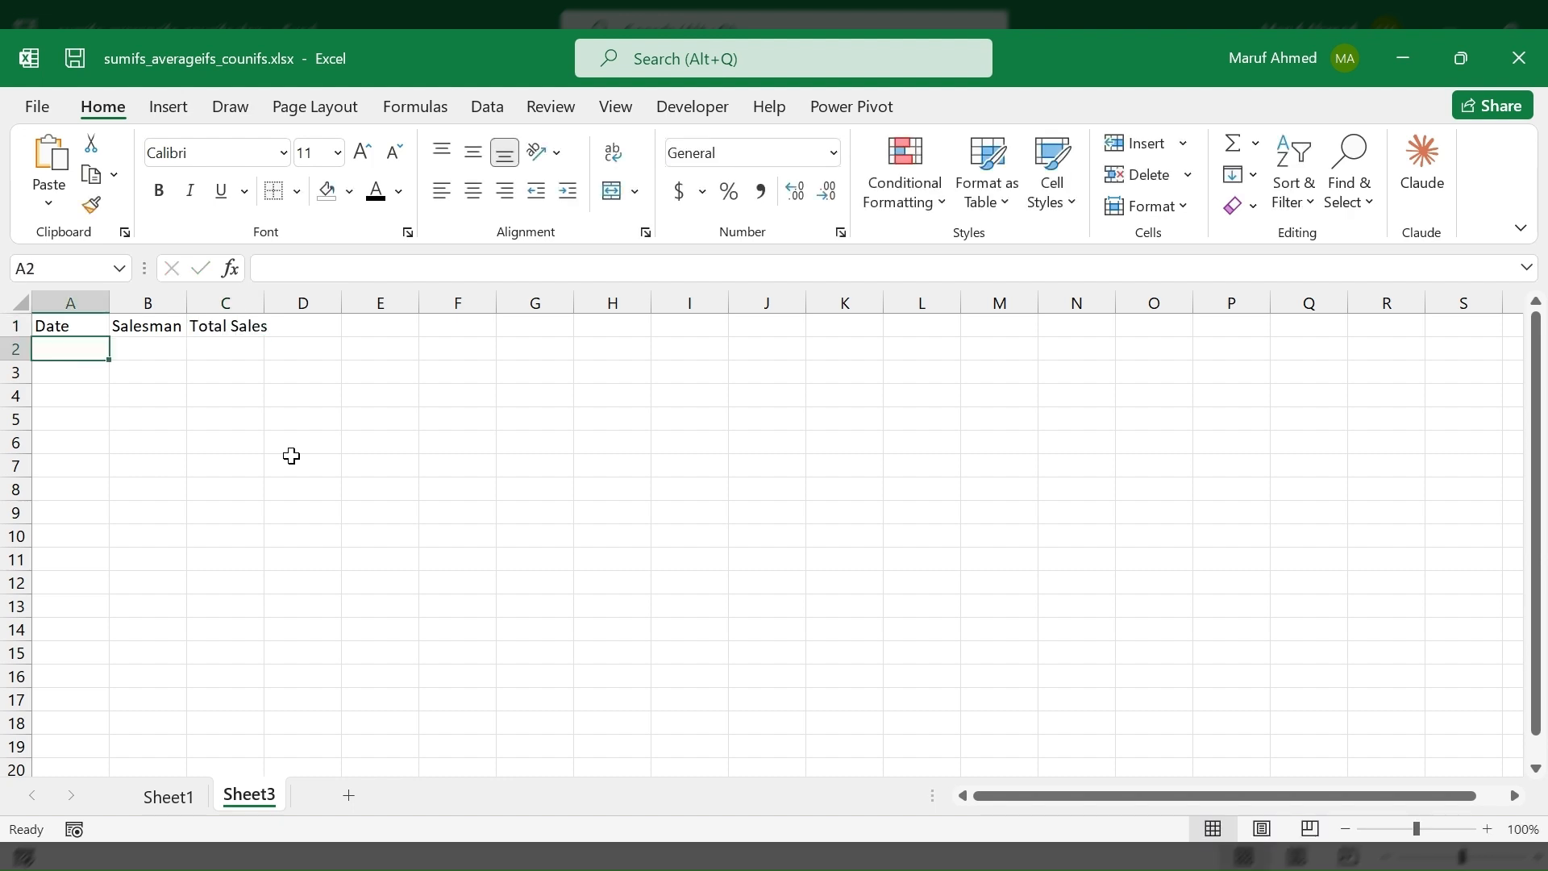
Enter the formula =Inventory[Date] in A2 of Sheet3 and fit column A's width to the dates.
type("=")
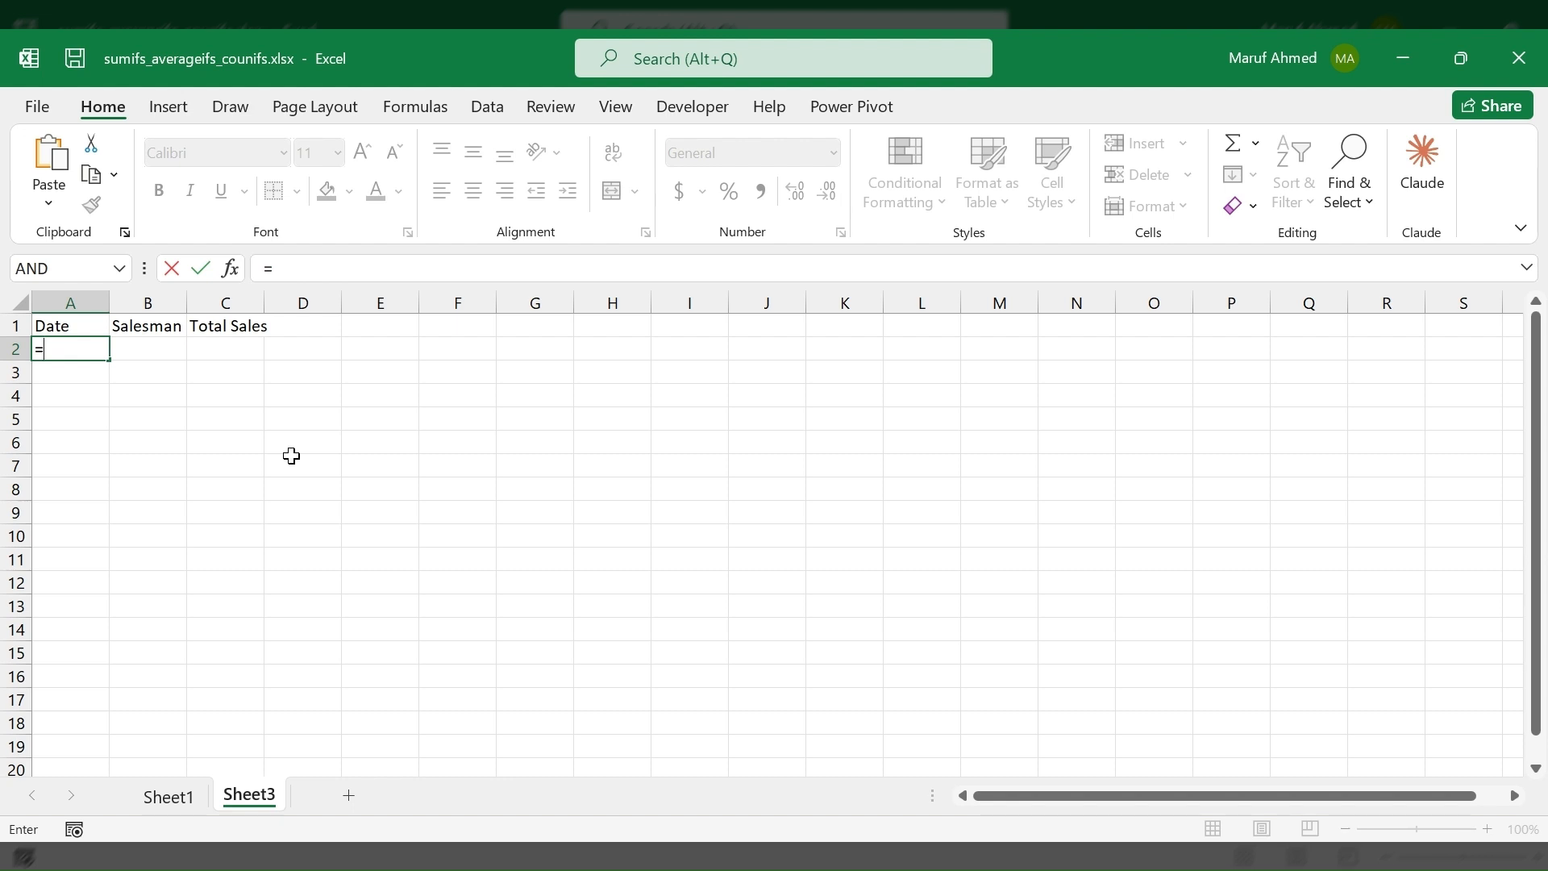
type("in")
double_click(98, 502)
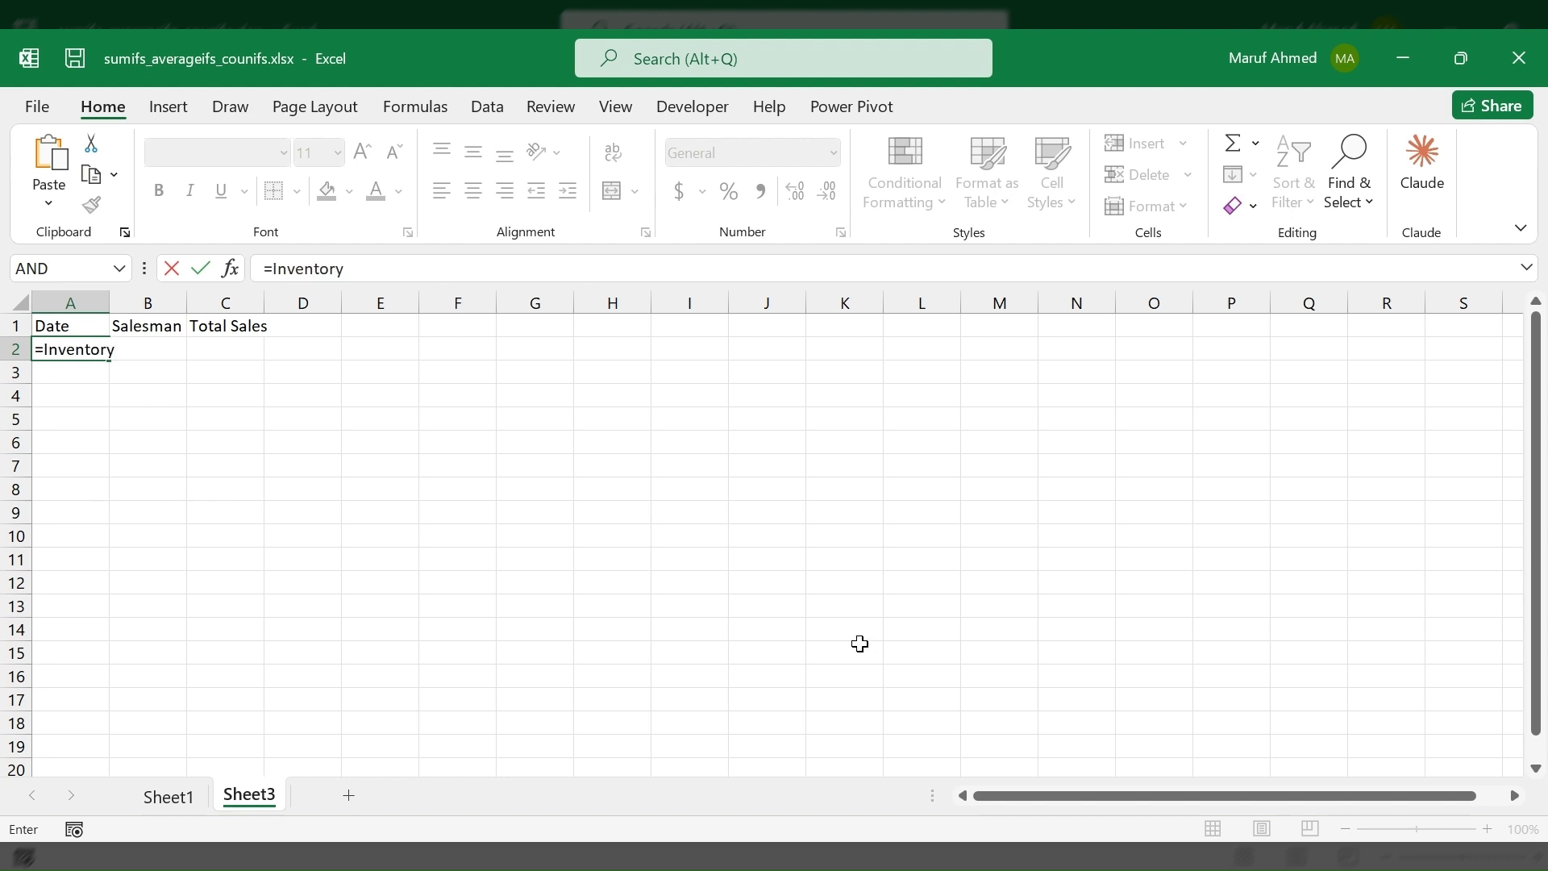
type("[Date]")
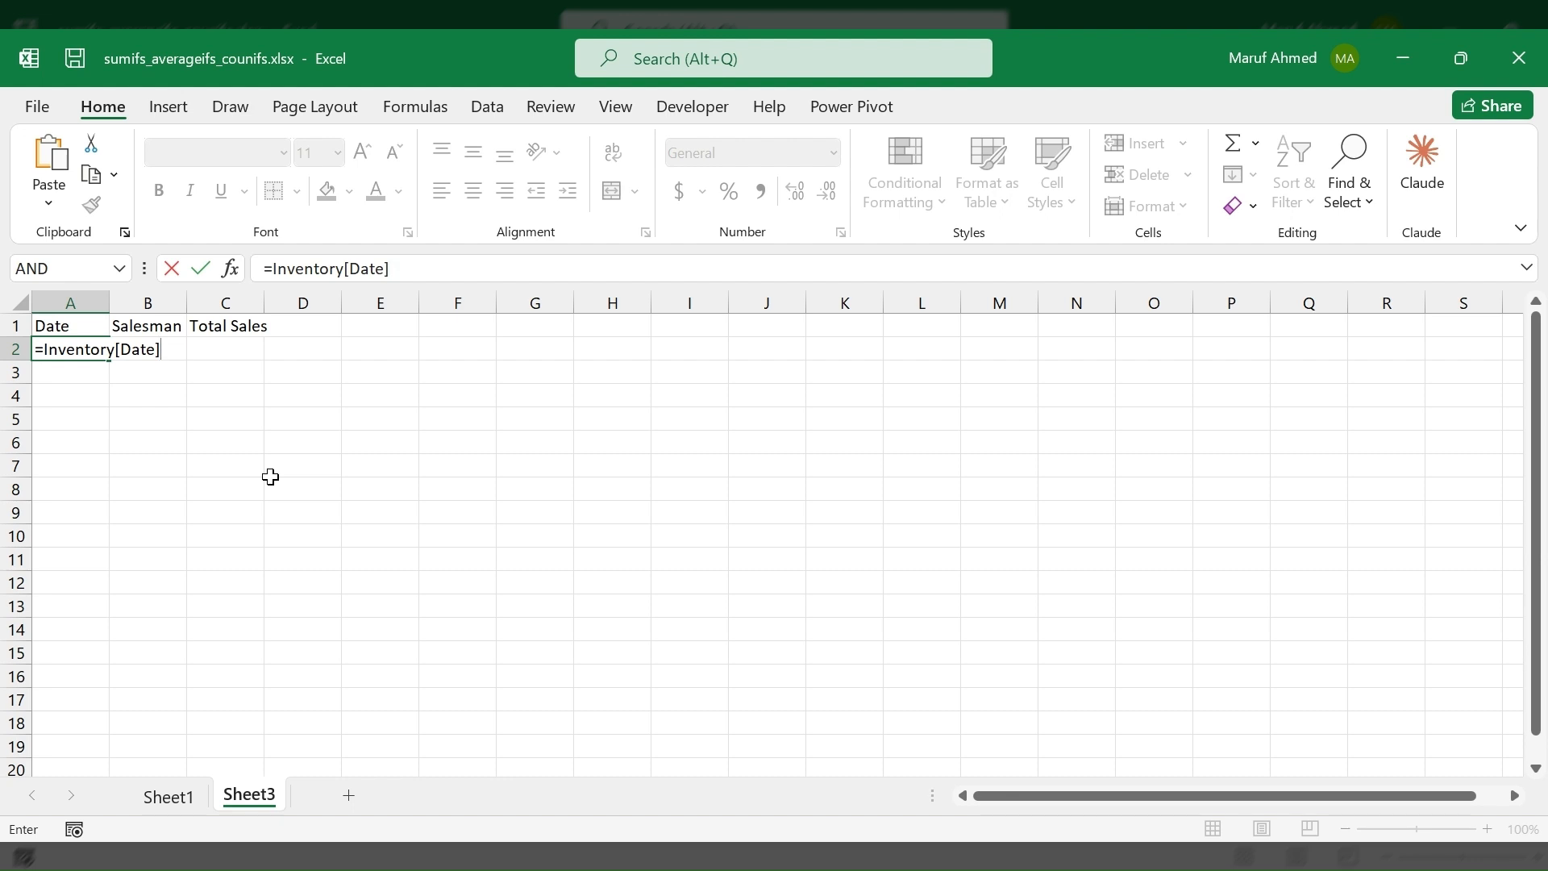
key("Return")
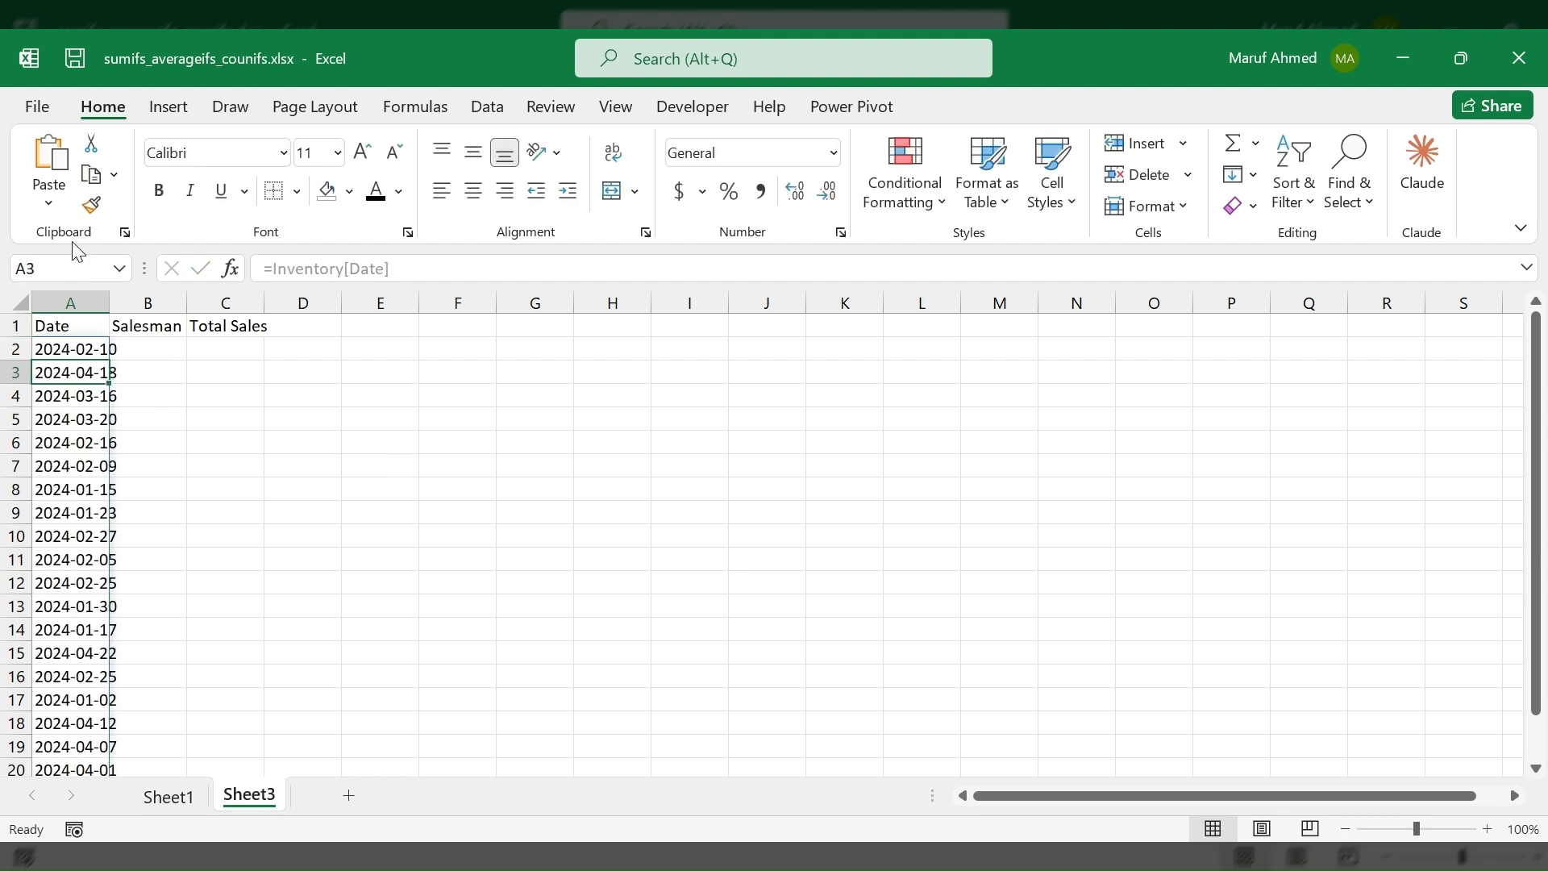
double_click(107, 307)
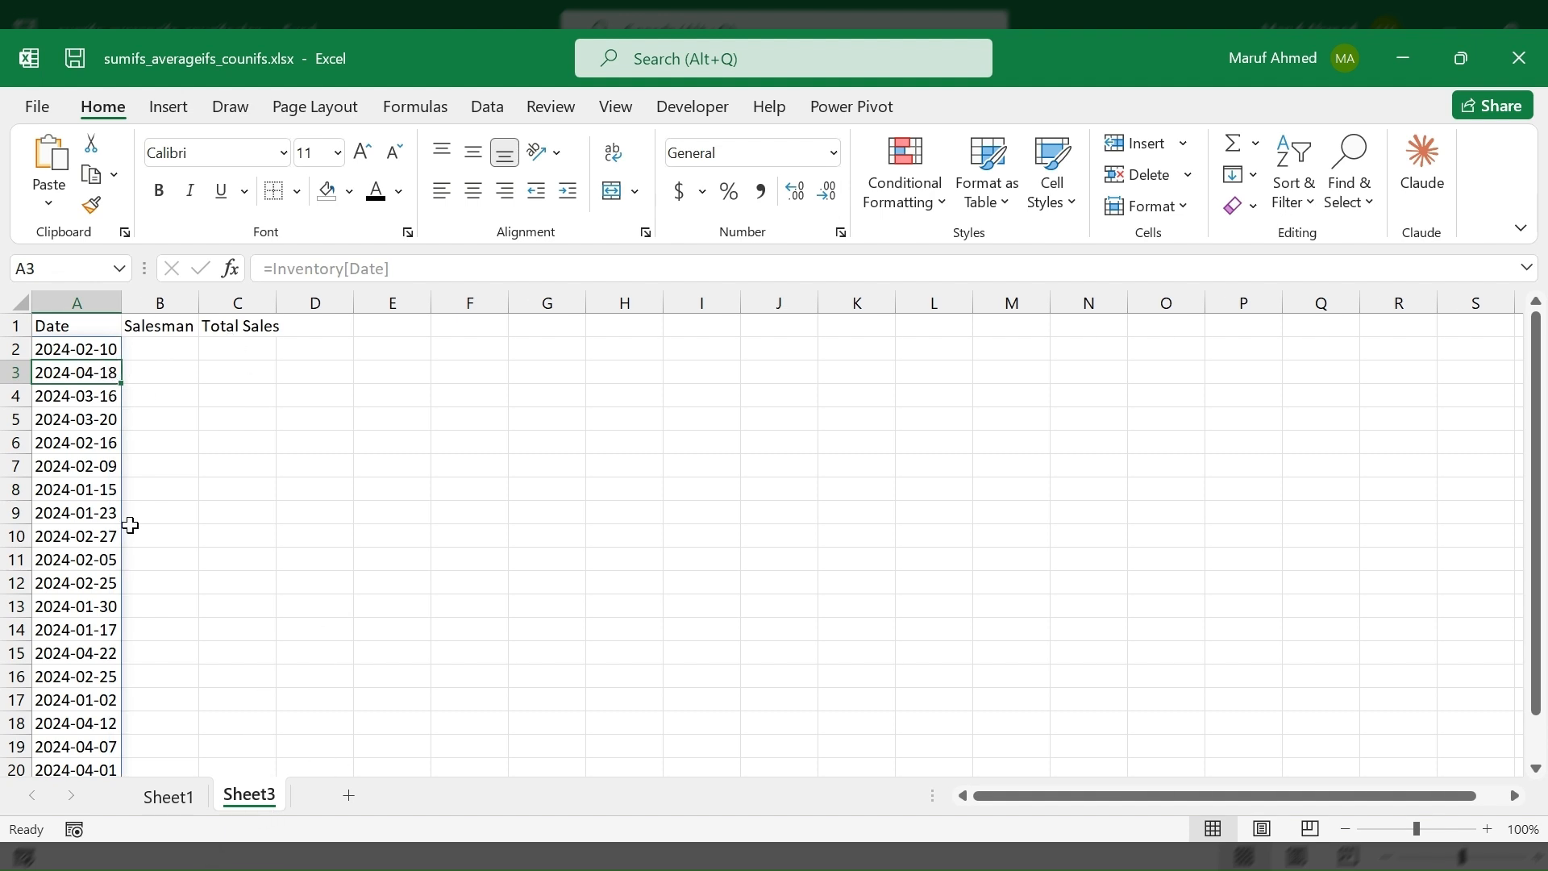
Compare the dates listed on Sheet3 with the Inventory table's Date column on Sheet1, down to the last row.
scroll(121, 521, "down", 3)
scroll(197, 689, "down", 1)
left_click(179, 791)
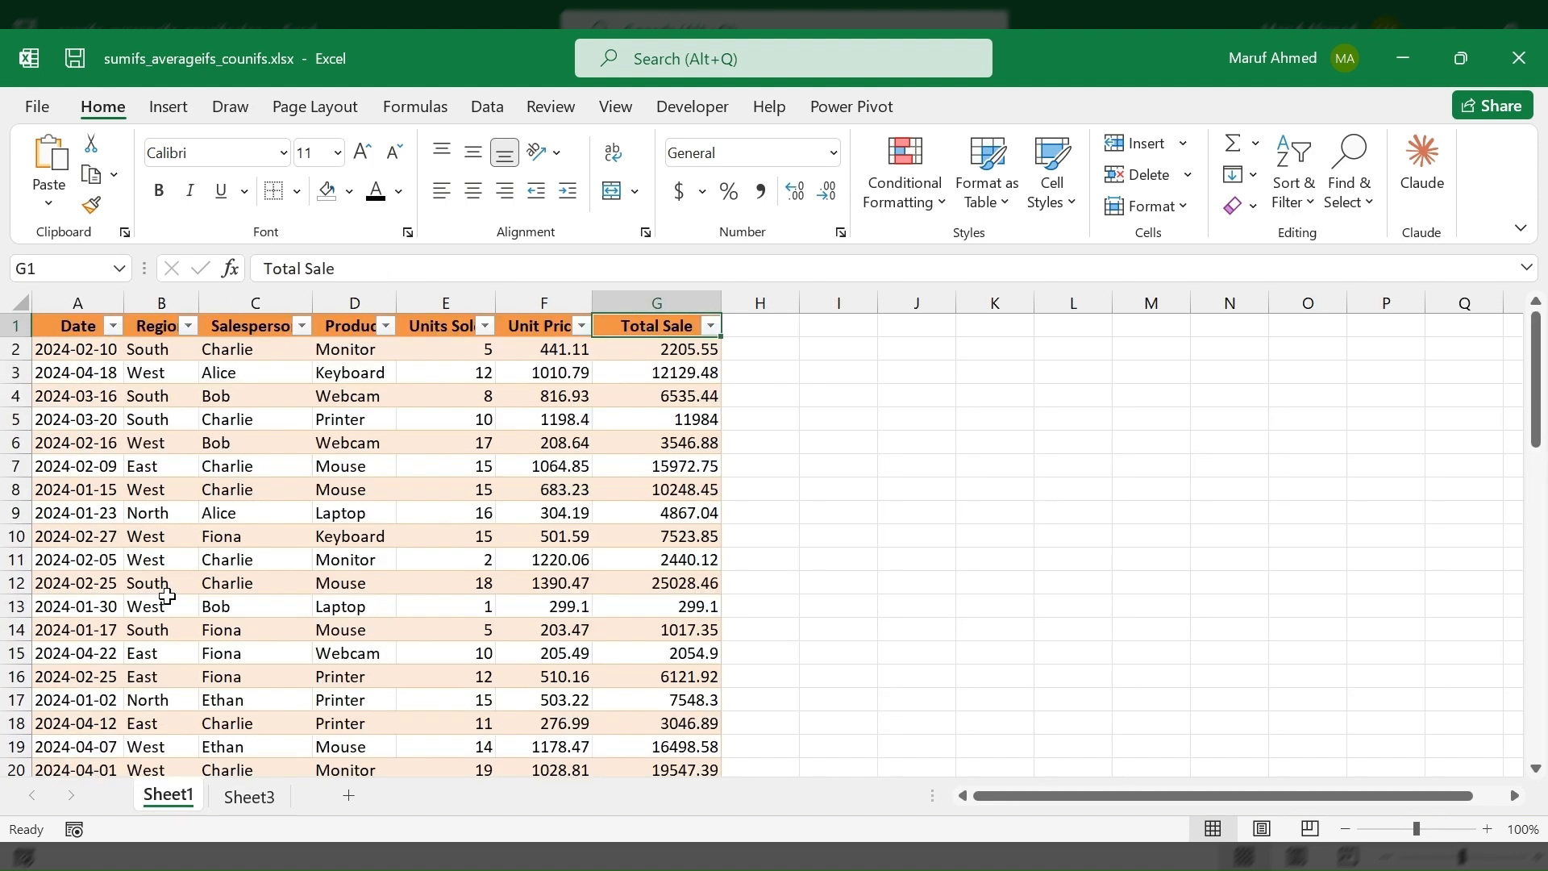
left_click(102, 348)
scroll(101, 492, "down", 3)
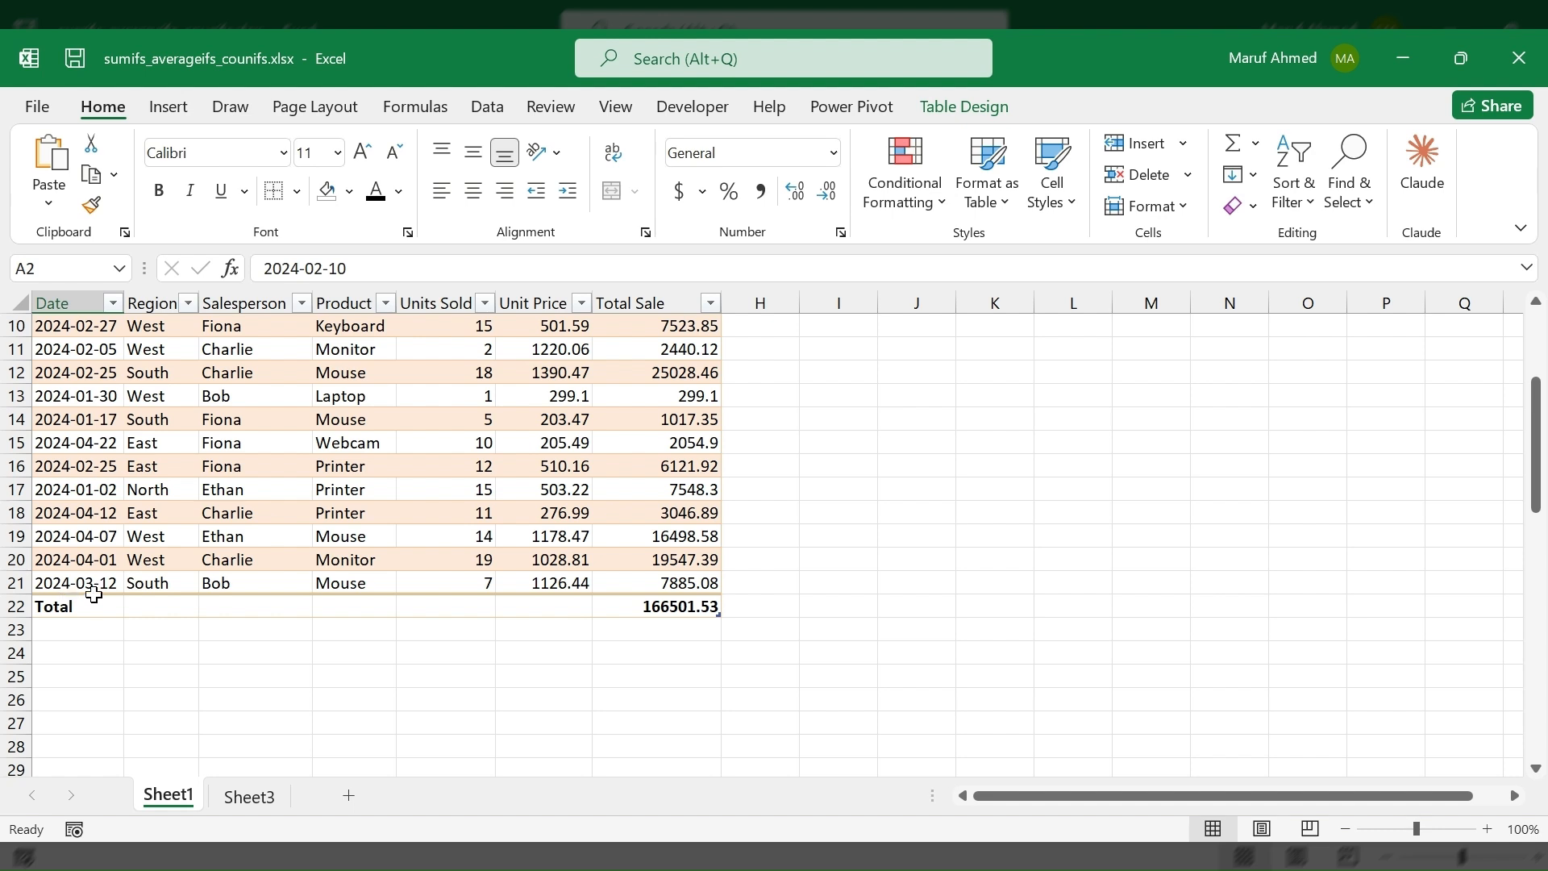
left_click(237, 797)
scroll(162, 352, "up", 1)
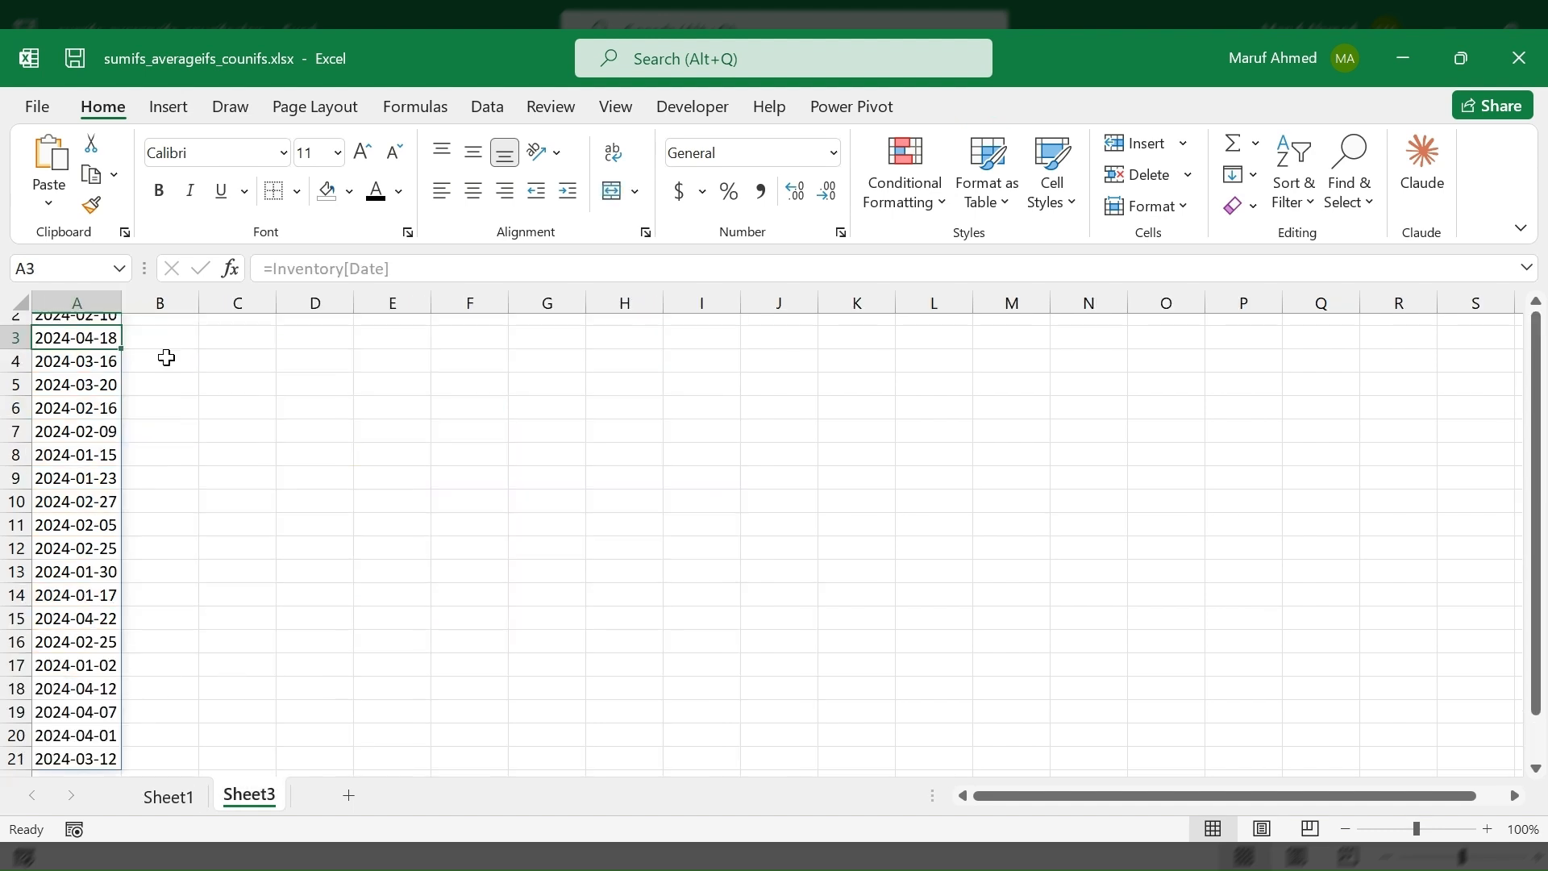
left_click(151, 350)
left_click(85, 464)
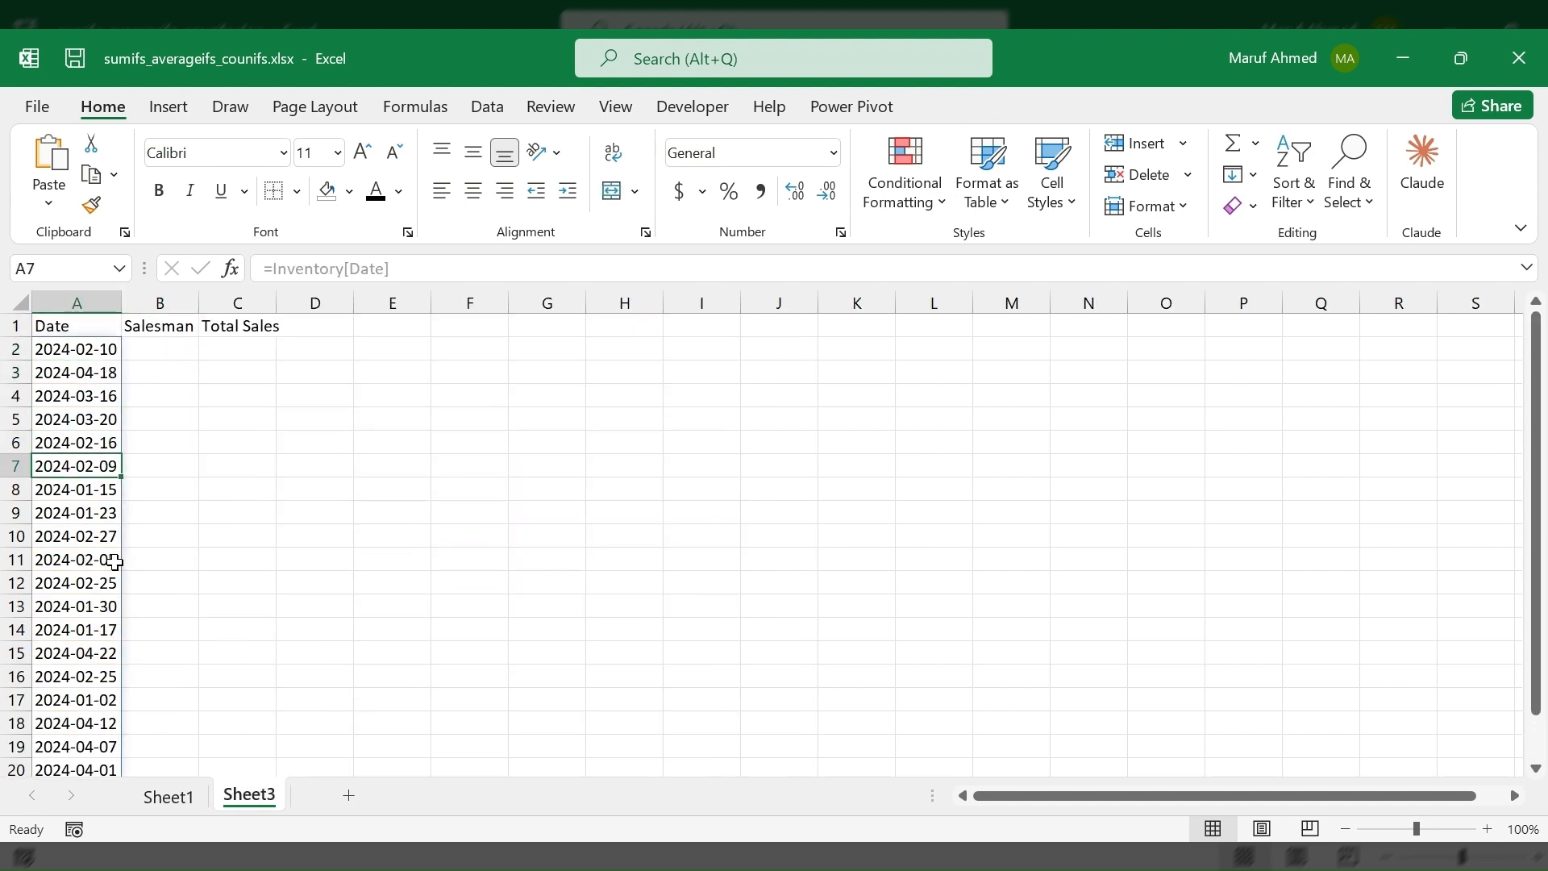
Try to fill the date formula in A2 of Sheet3 across to C2, and undo the fill.
left_click(192, 373)
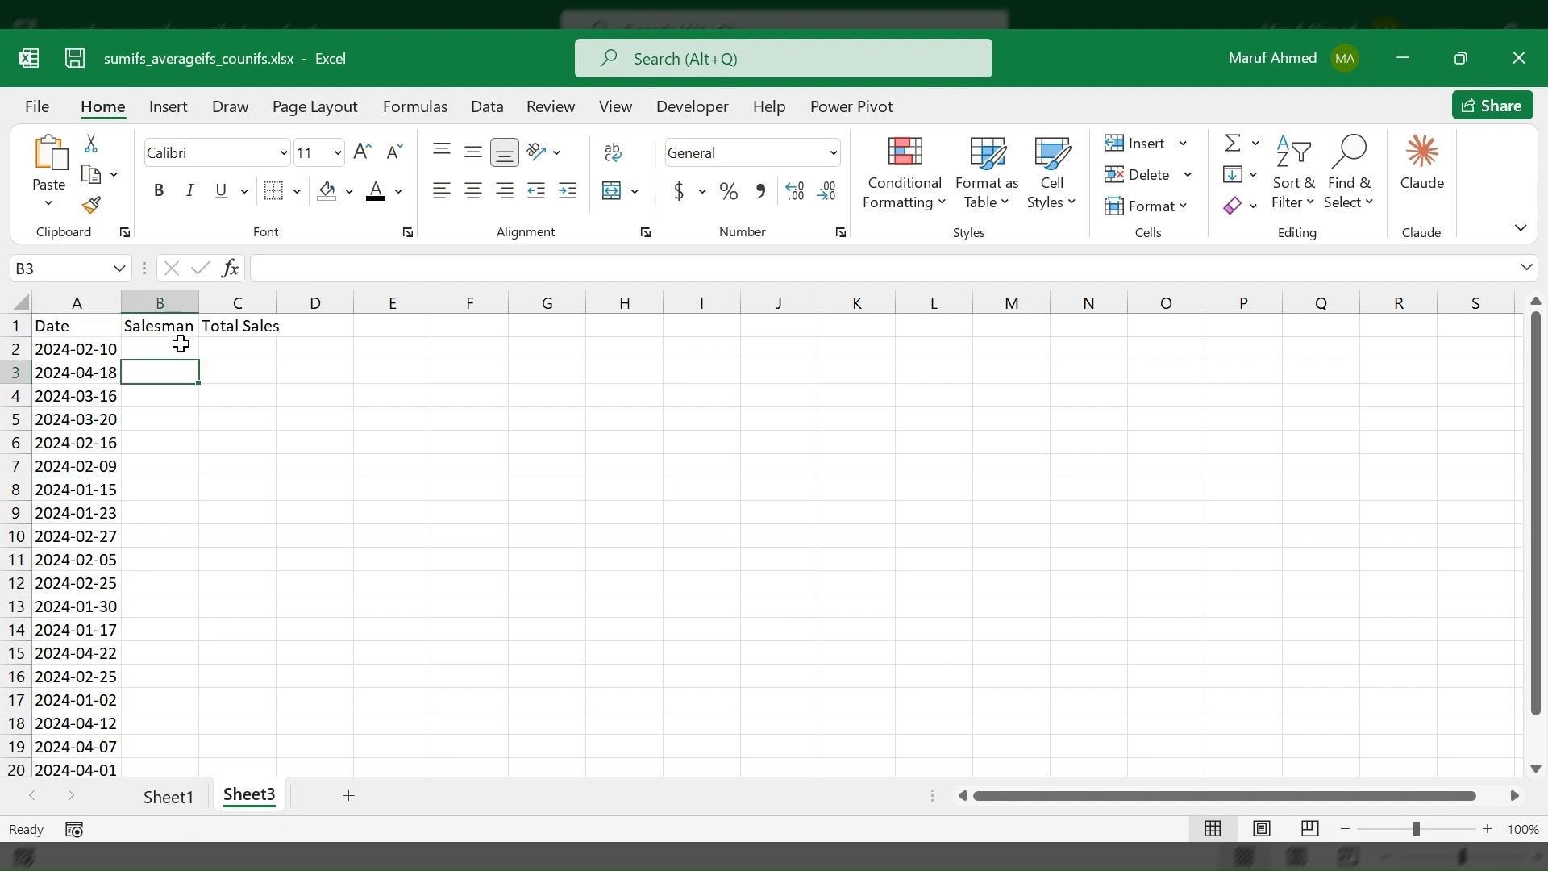
left_click(181, 344)
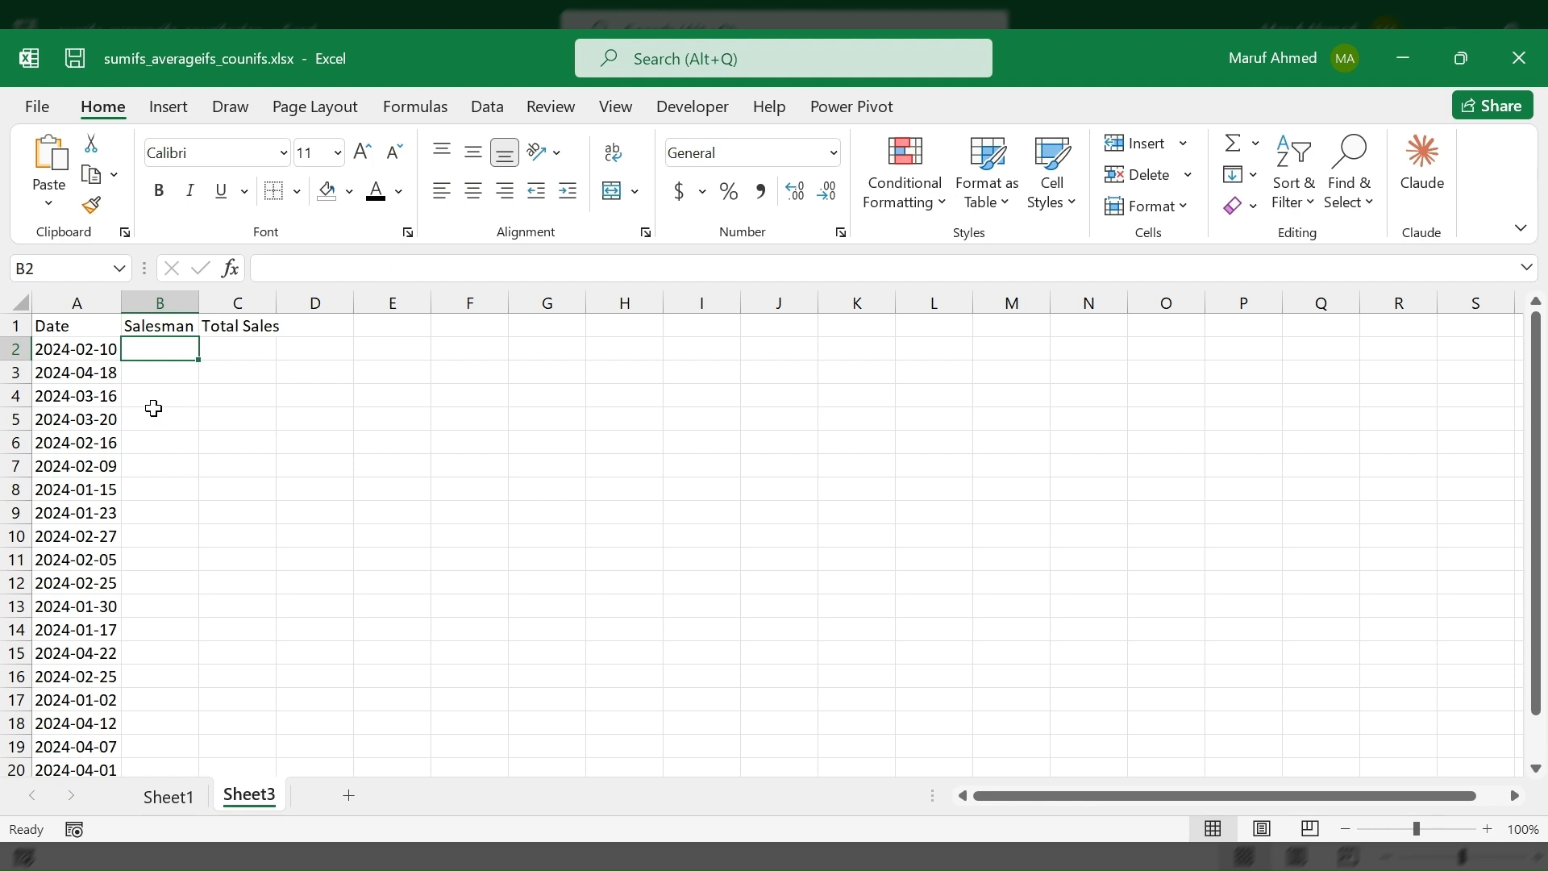
left_click(178, 811)
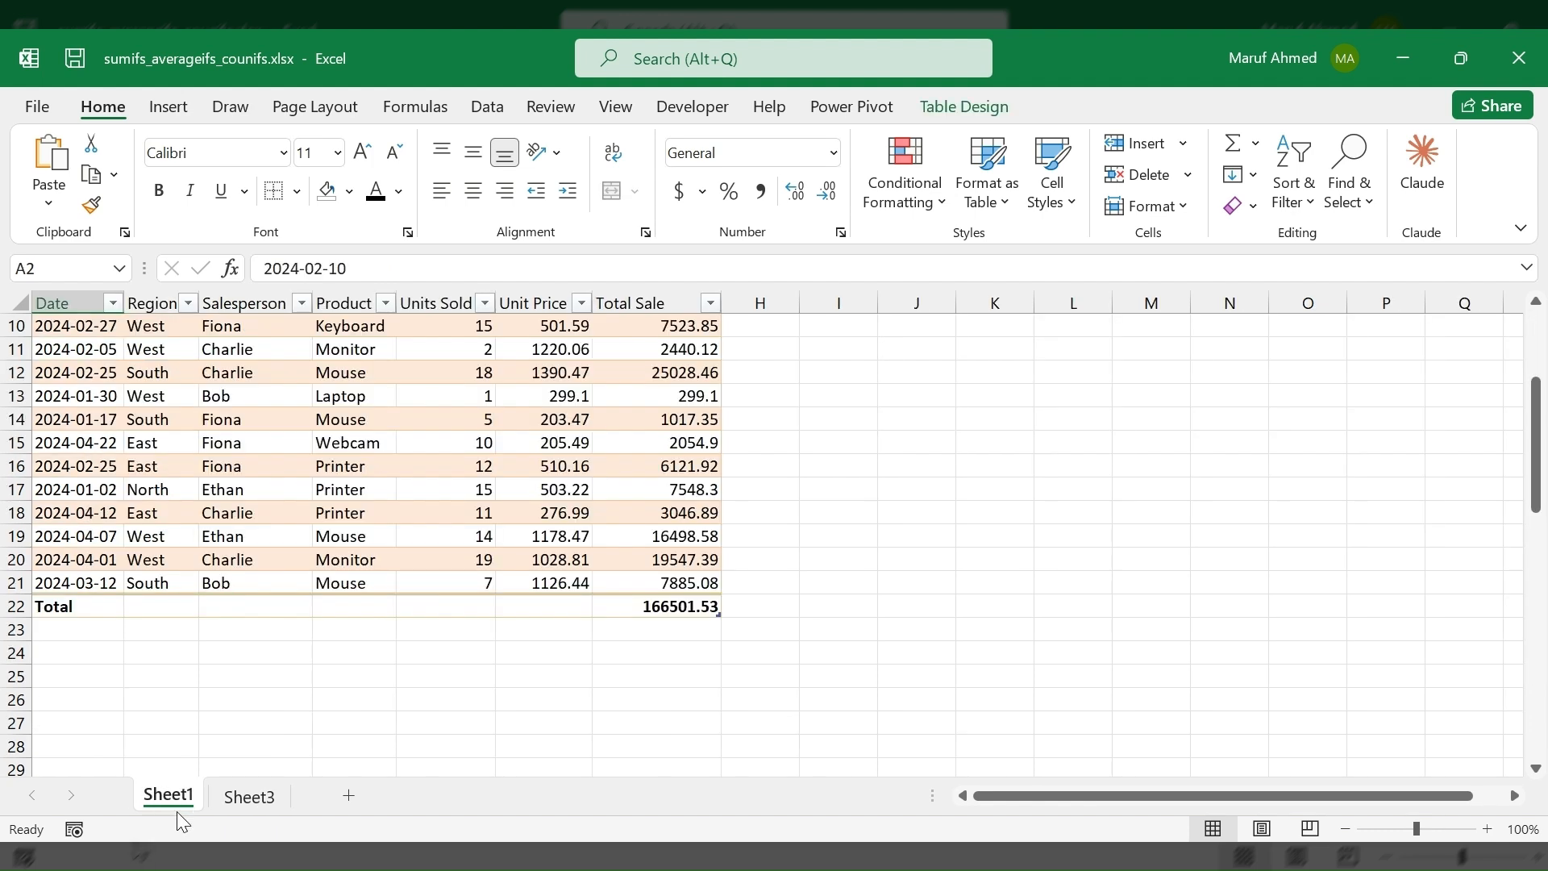
left_click(253, 807)
left_click(104, 353)
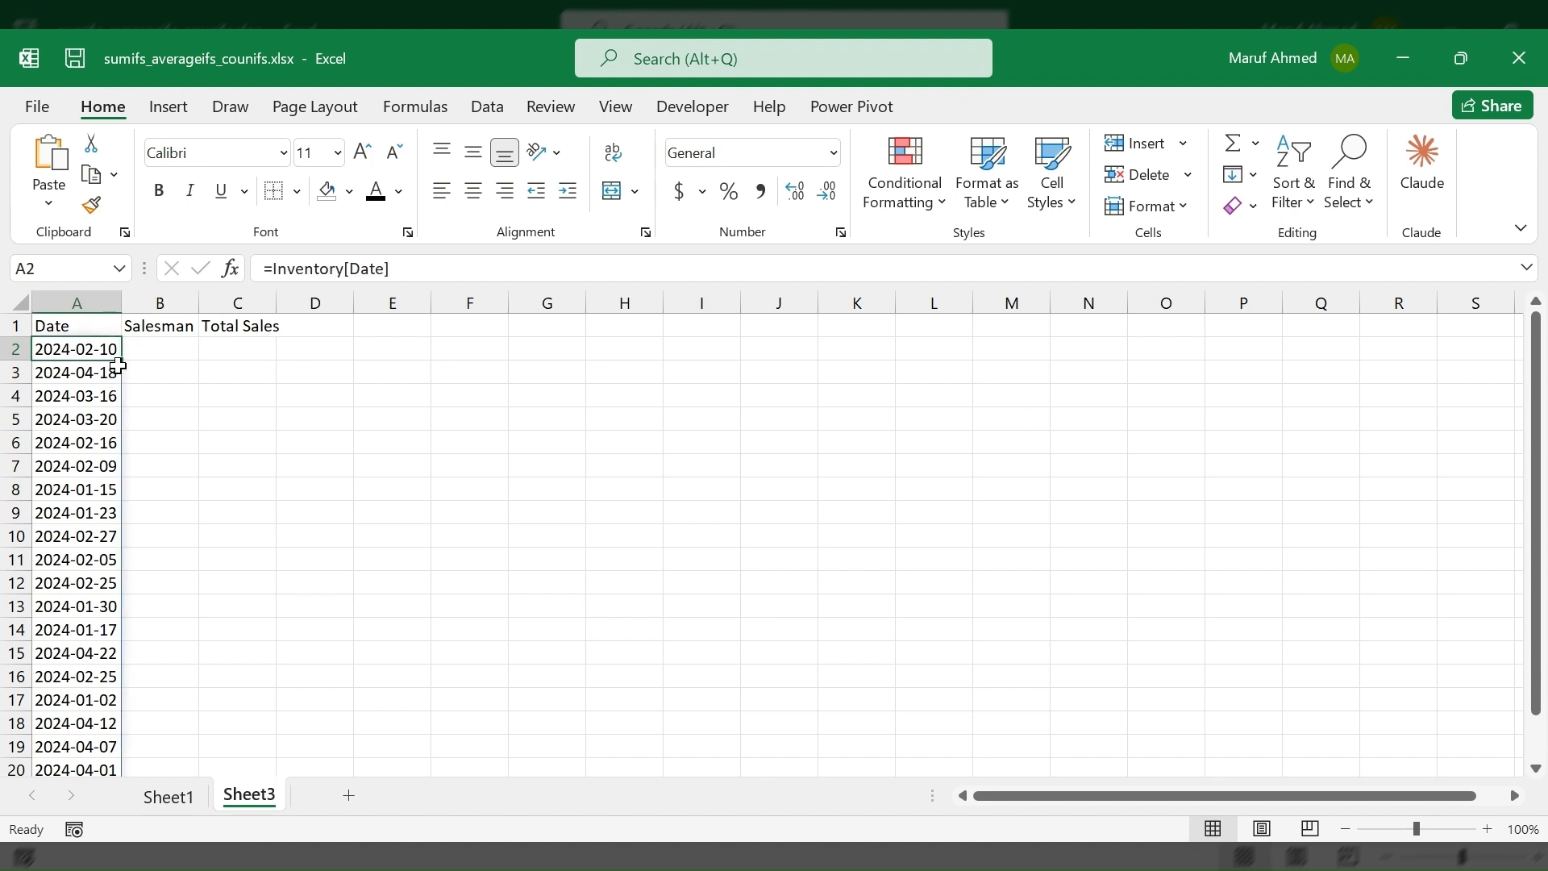
left_click_drag(125, 360, 275, 360)
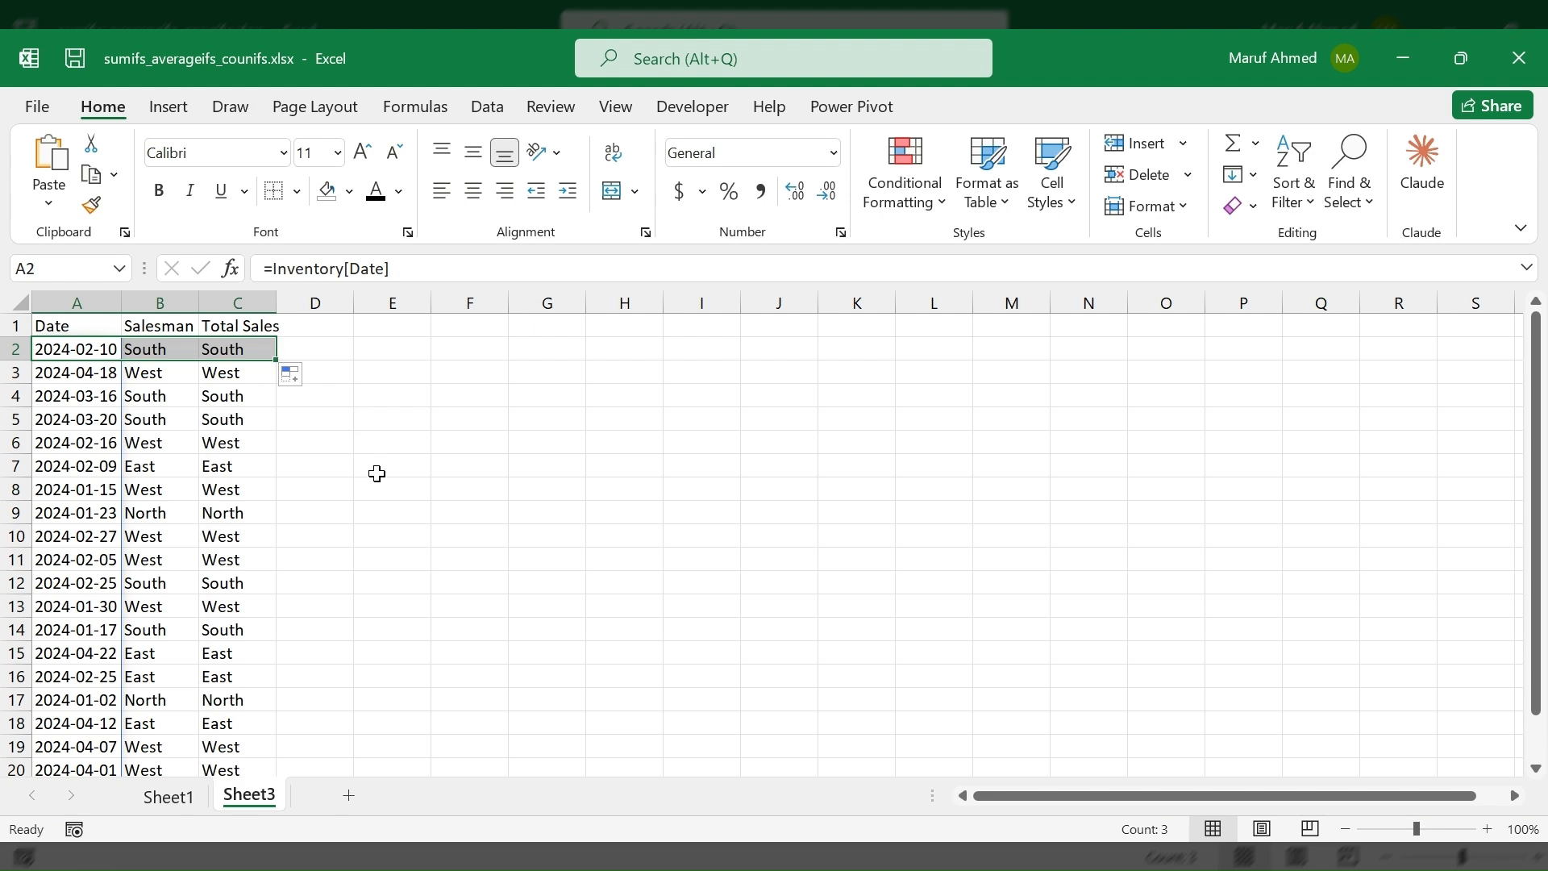
key("ctrl+z")
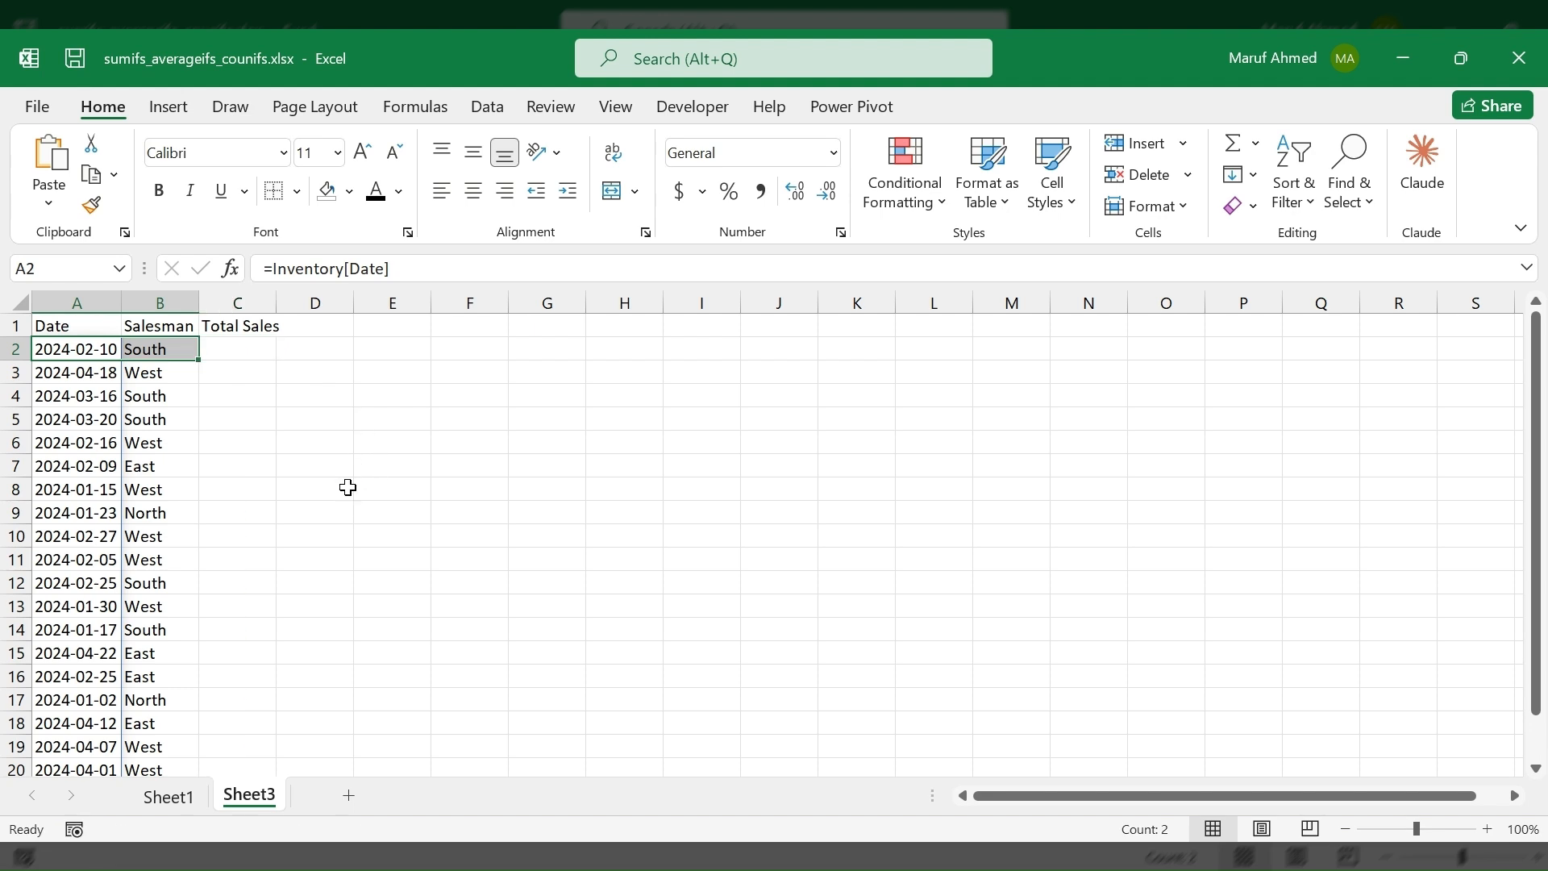
key("ctrl+z")
Enter the formula =Inventory[Salesperson] in B2 of Sheet3.
left_click(158, 348)
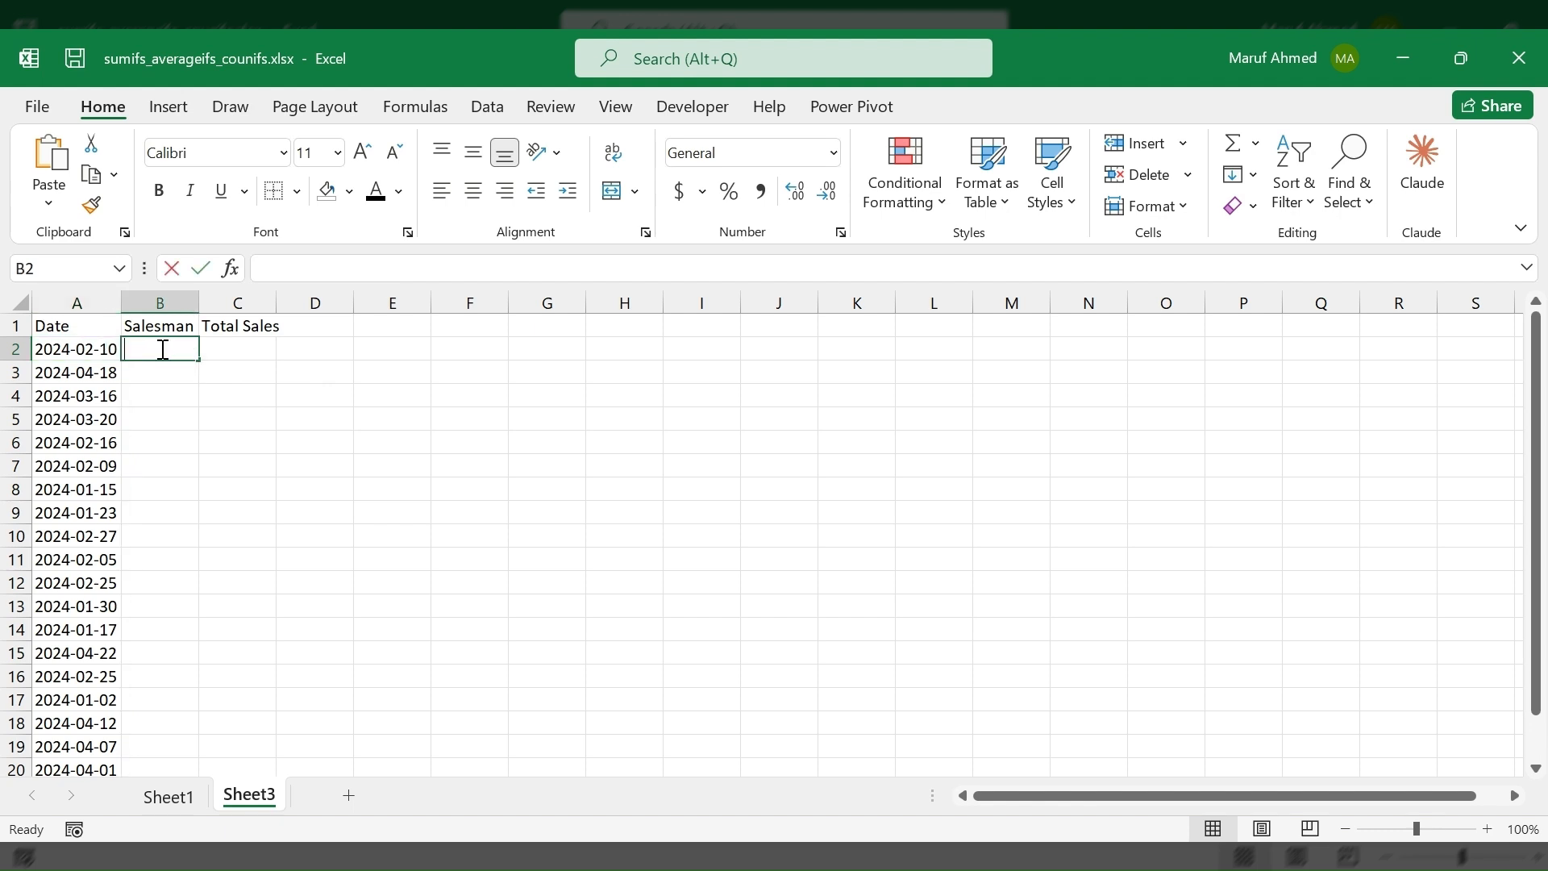
type("=invee")
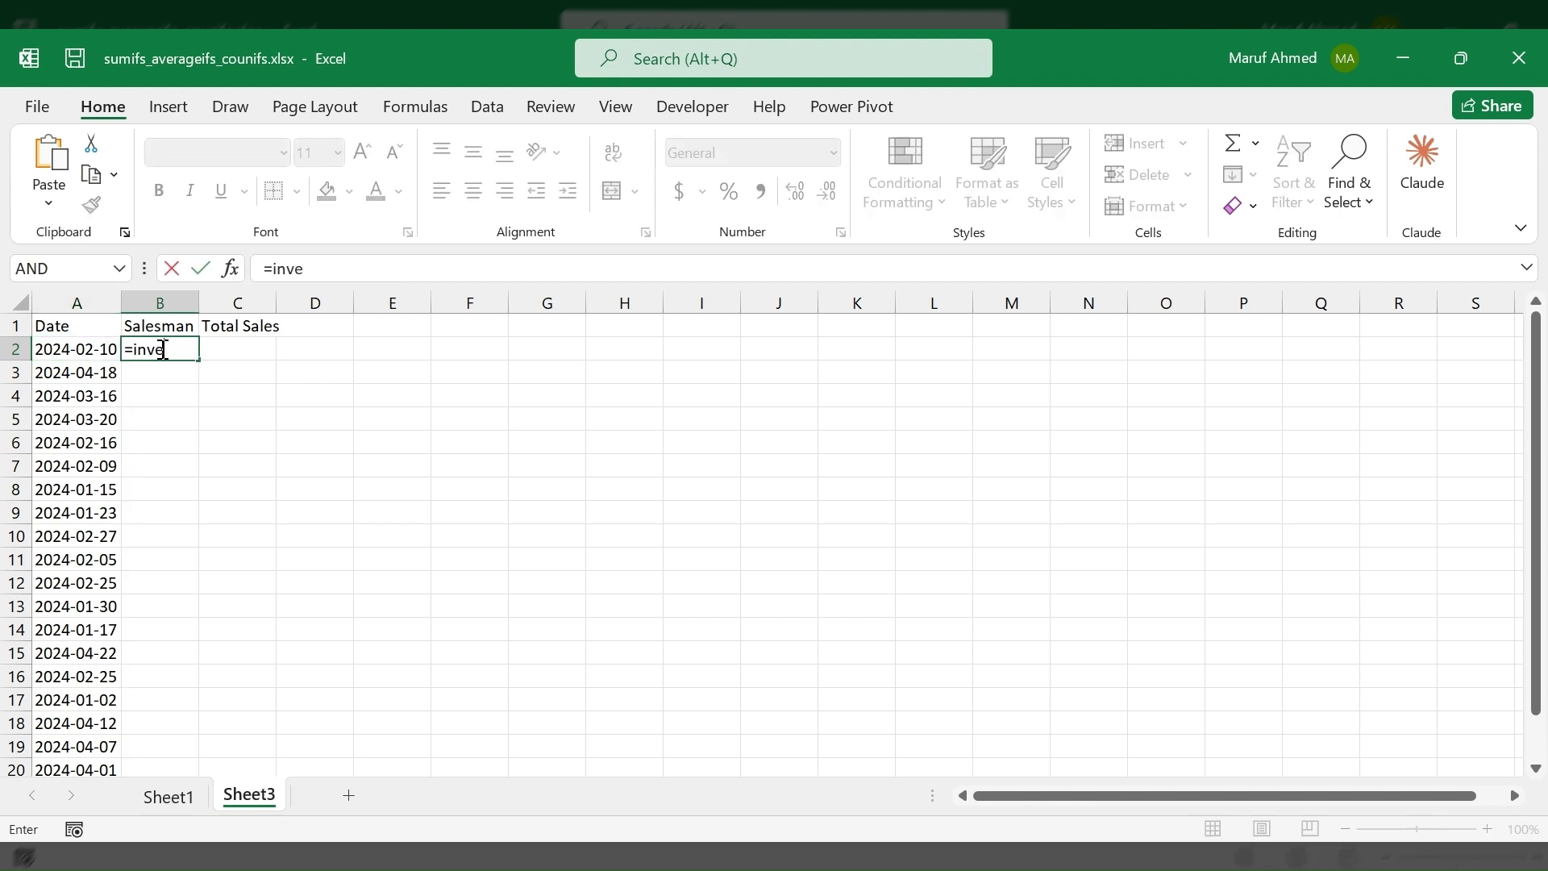
key("Tab")
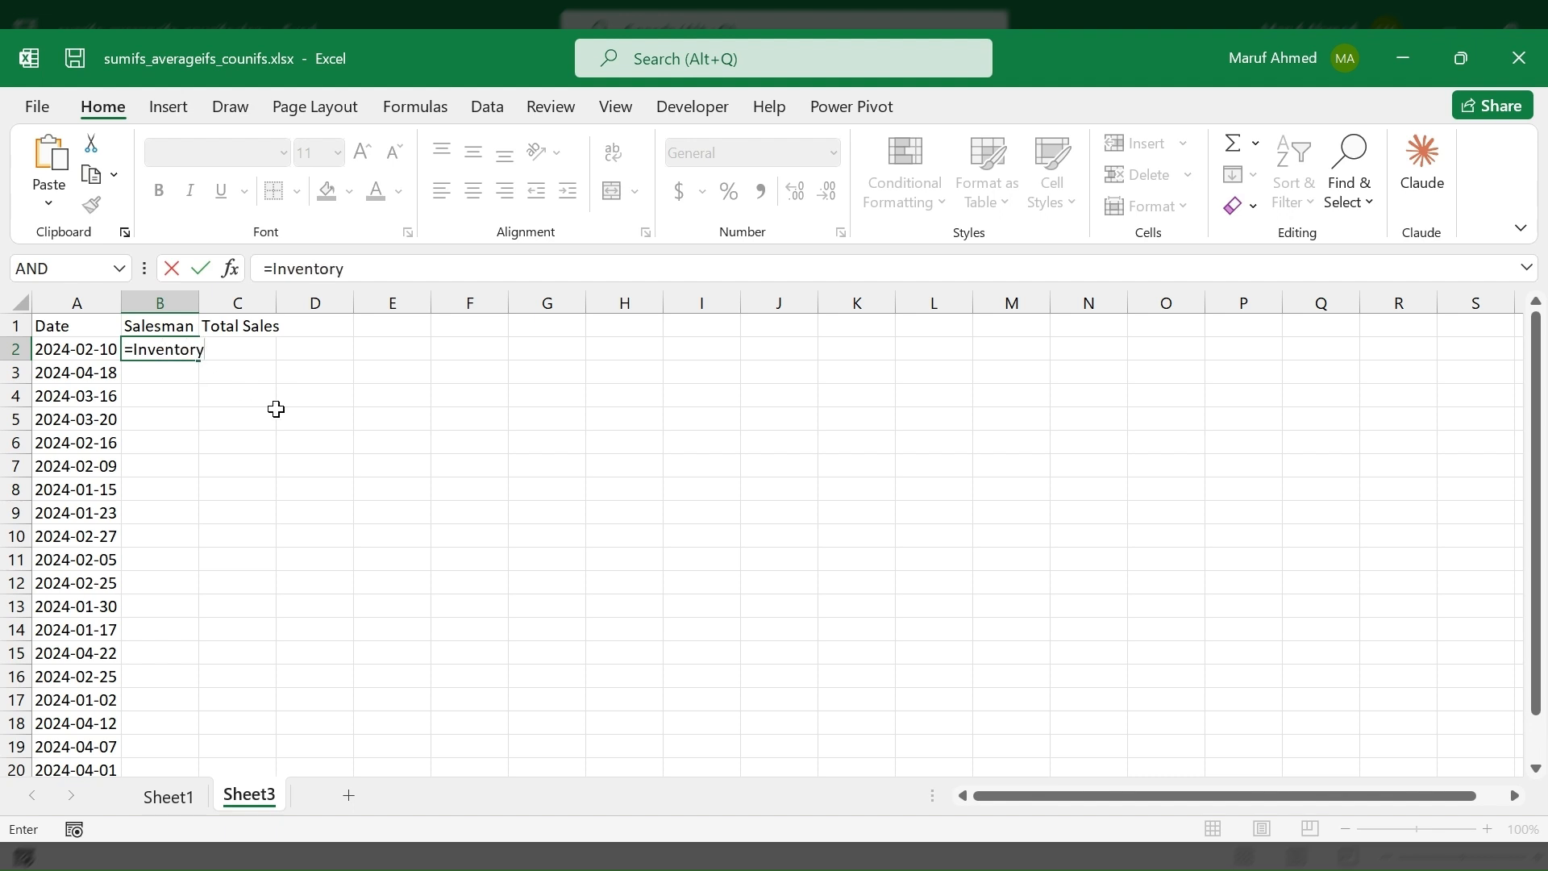
type("[")
key("Tab")
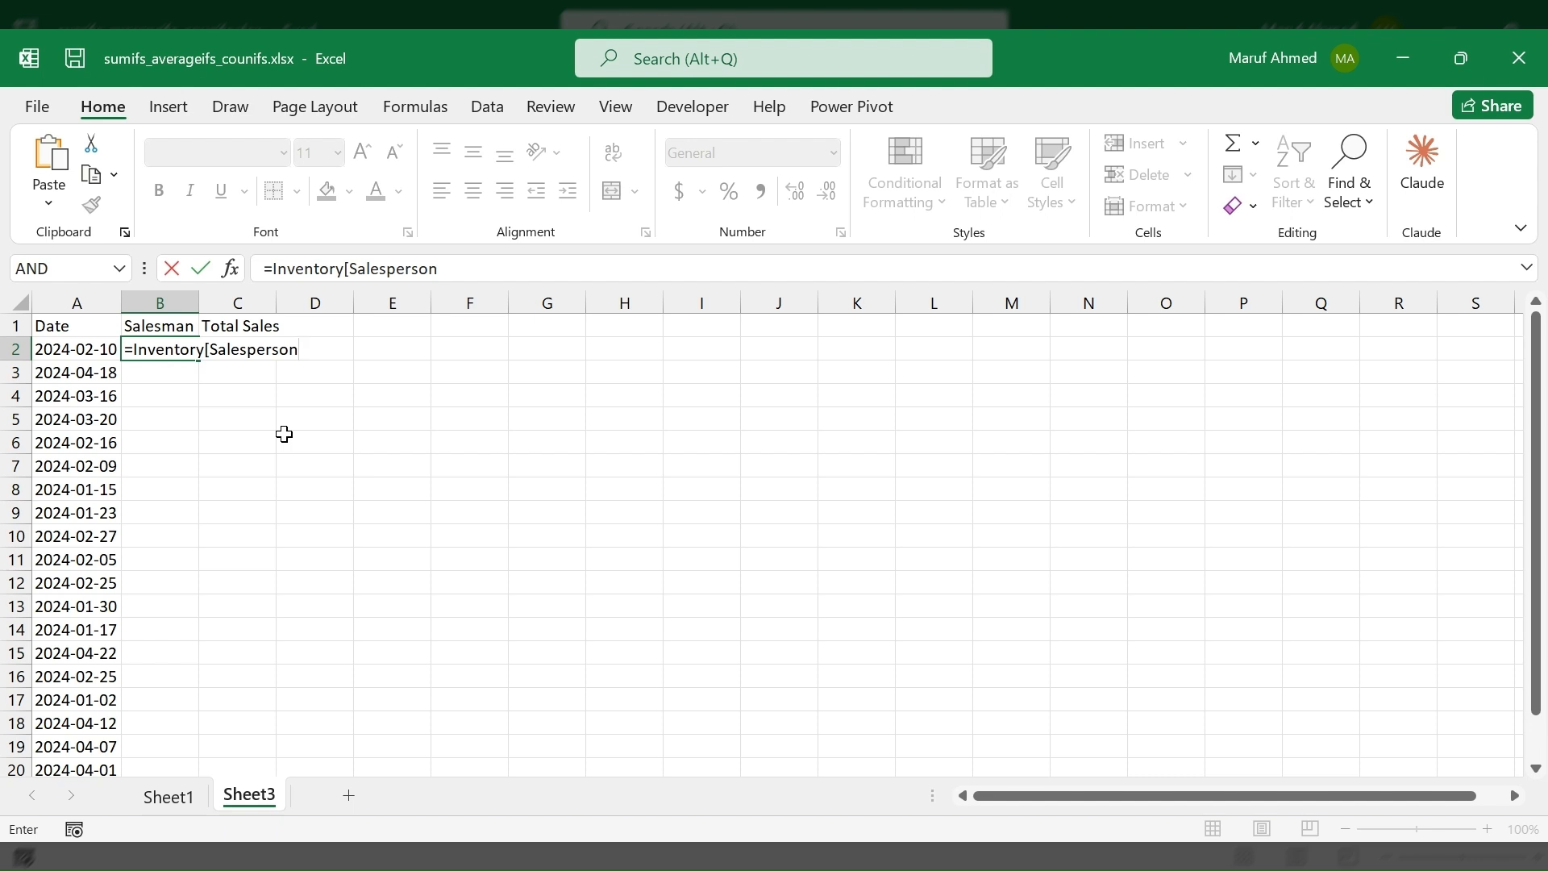
type("]")
key("Return")
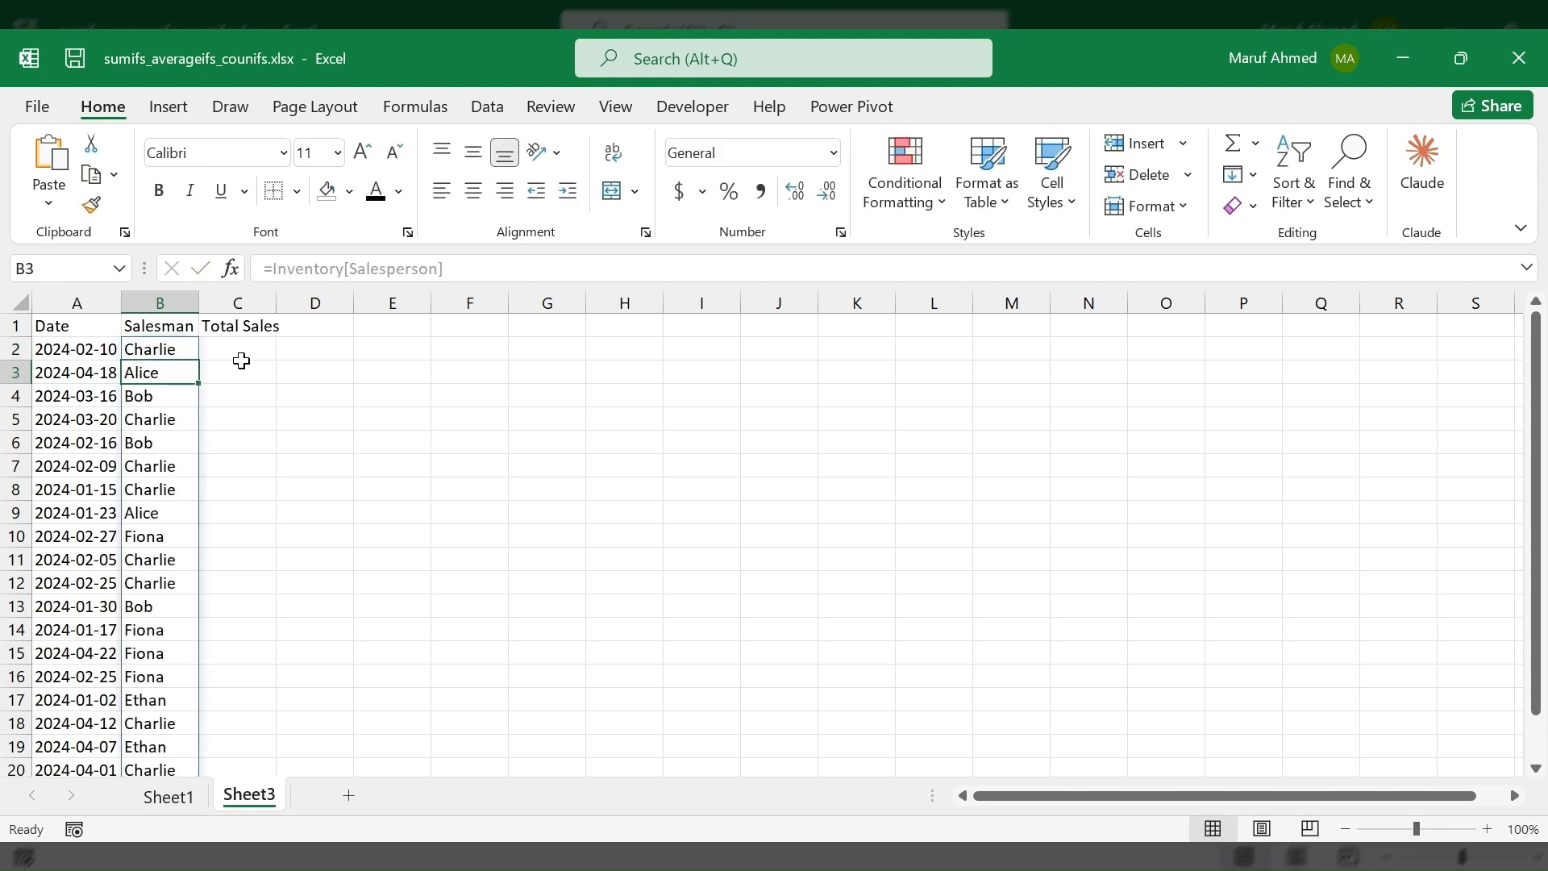
Enter the formula =Inventory[Total Sale] in C2 of Sheet3 and fit column C's width to its content.
left_click(240, 352)
left_click(184, 798)
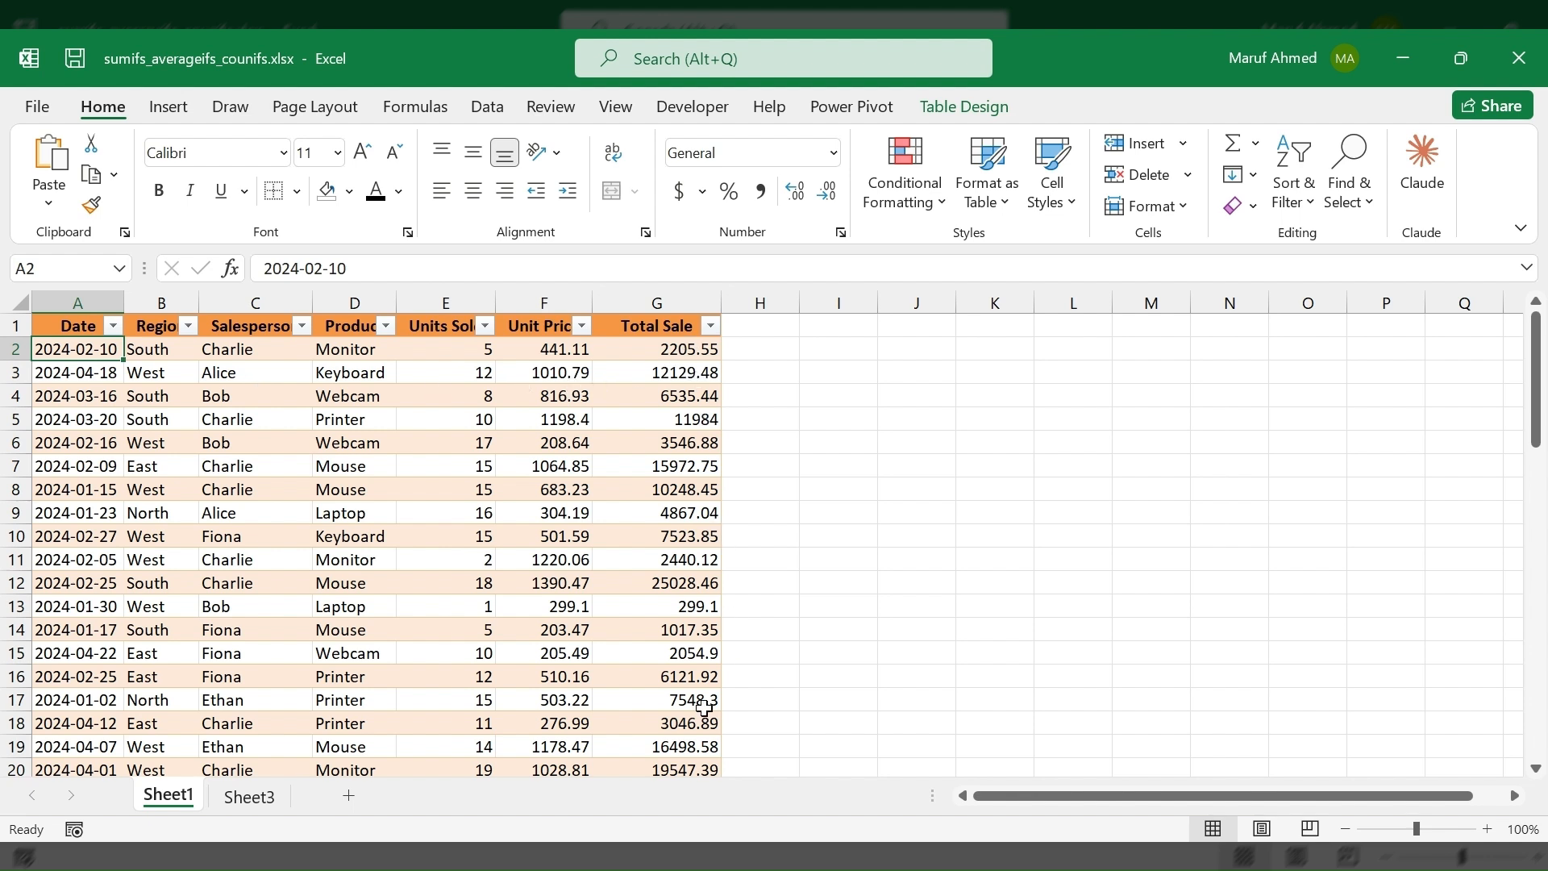
left_click(671, 346)
left_click(250, 797)
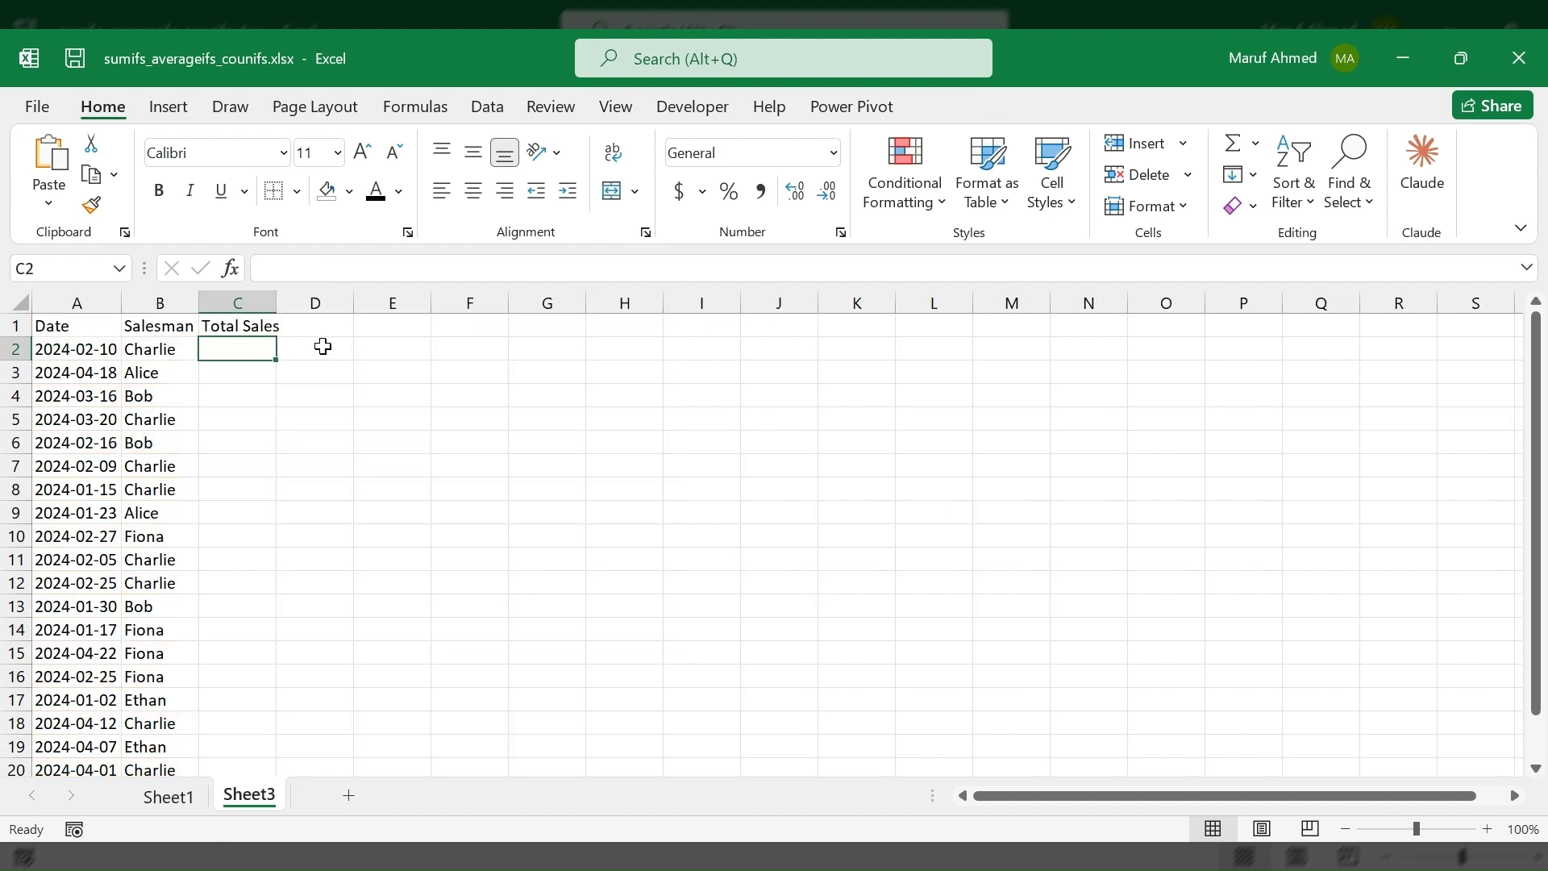
type("=")
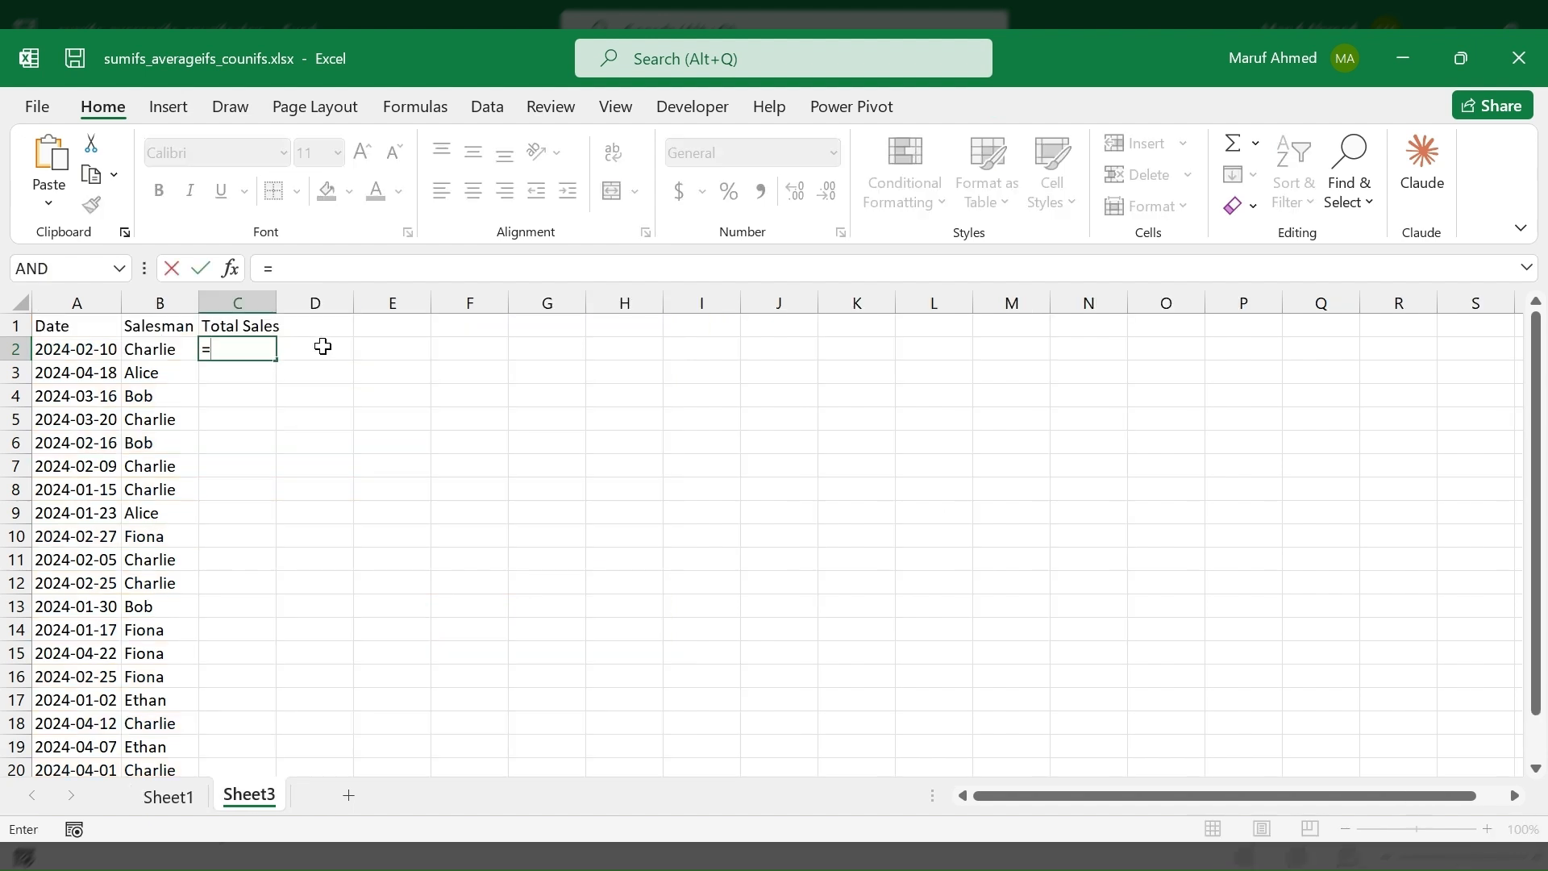
type("inv")
key("Tab")
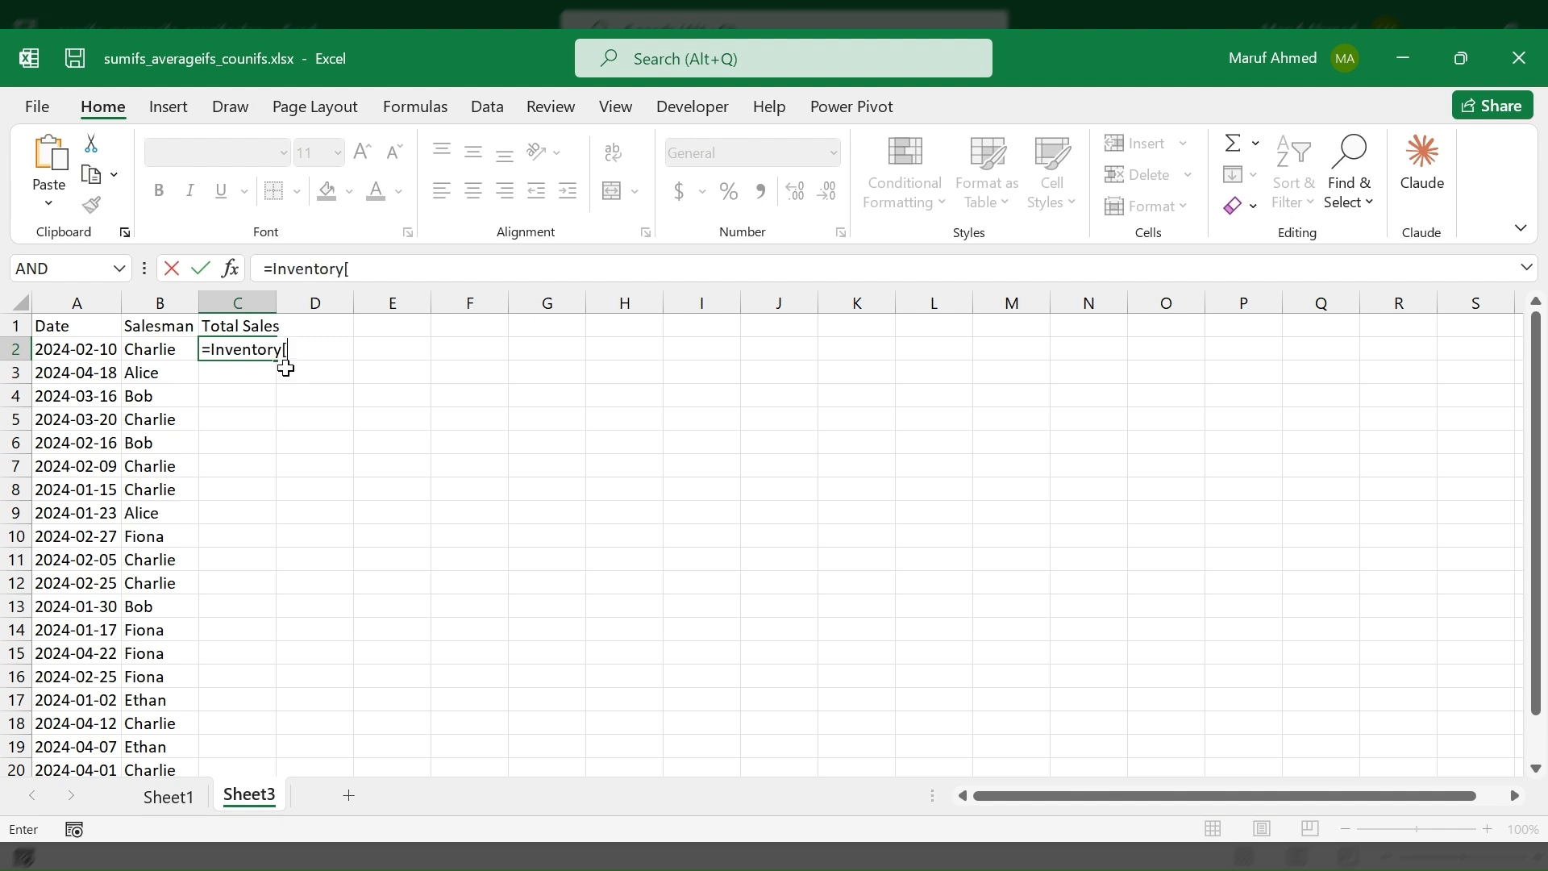
type("[Total Sale")
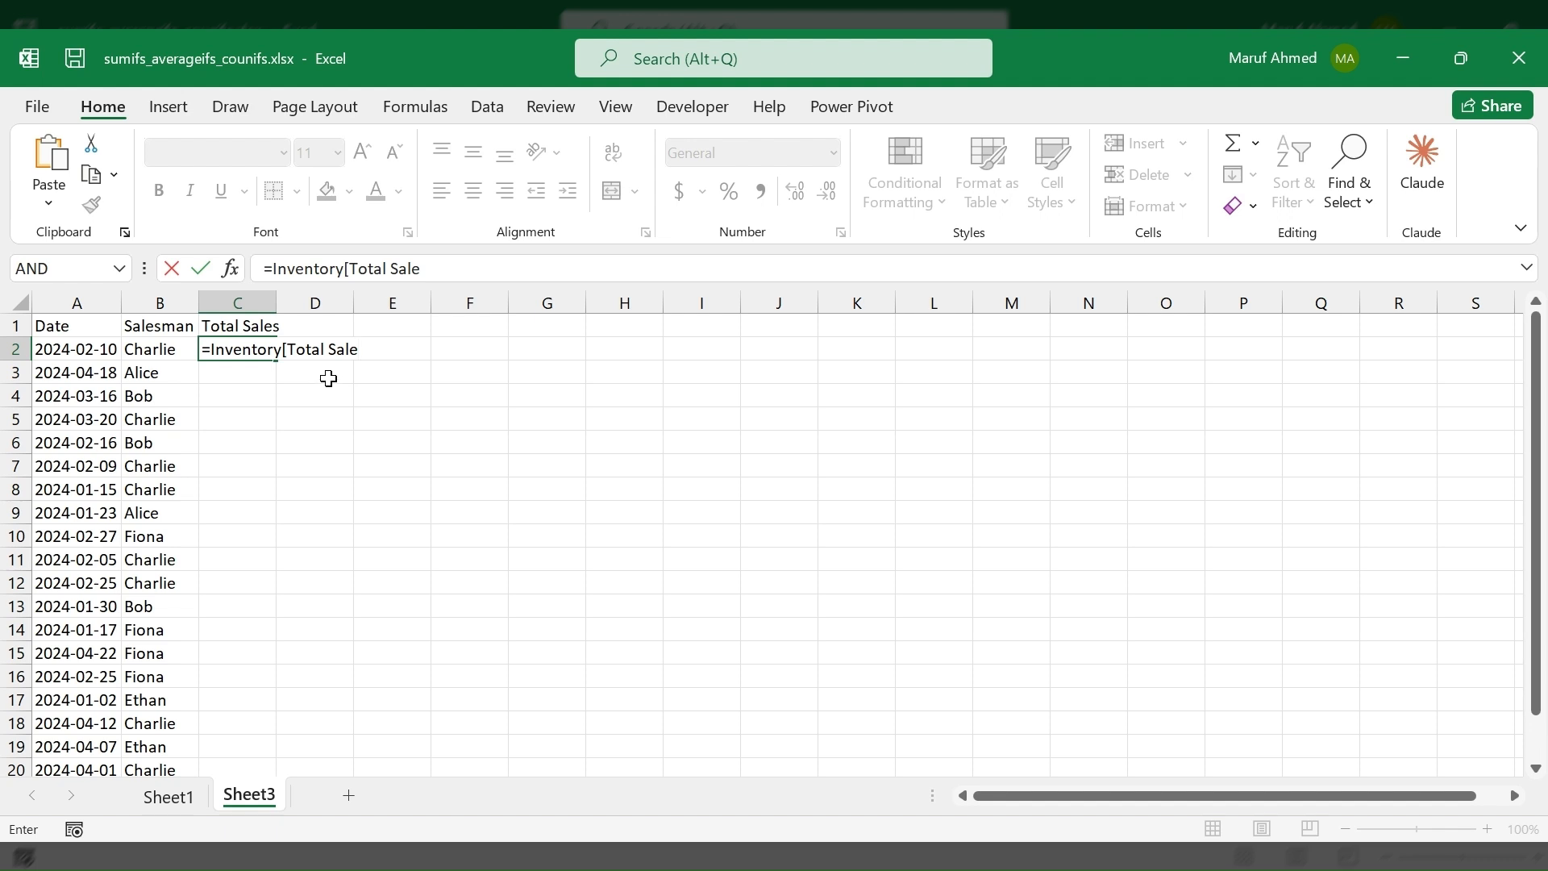
type("]")
key("Return")
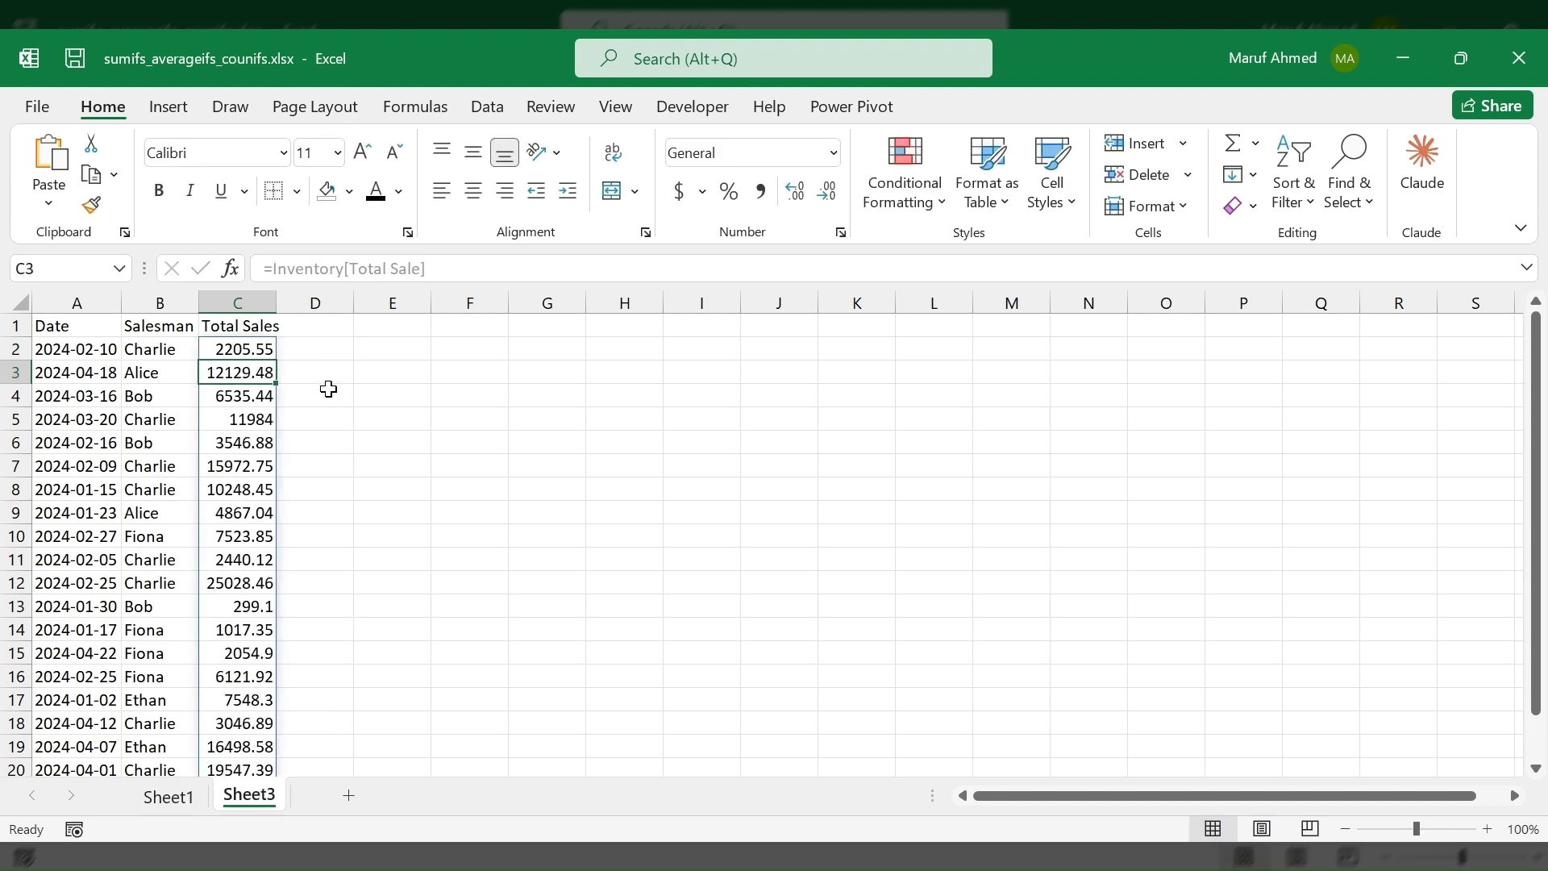
double_click(278, 303)
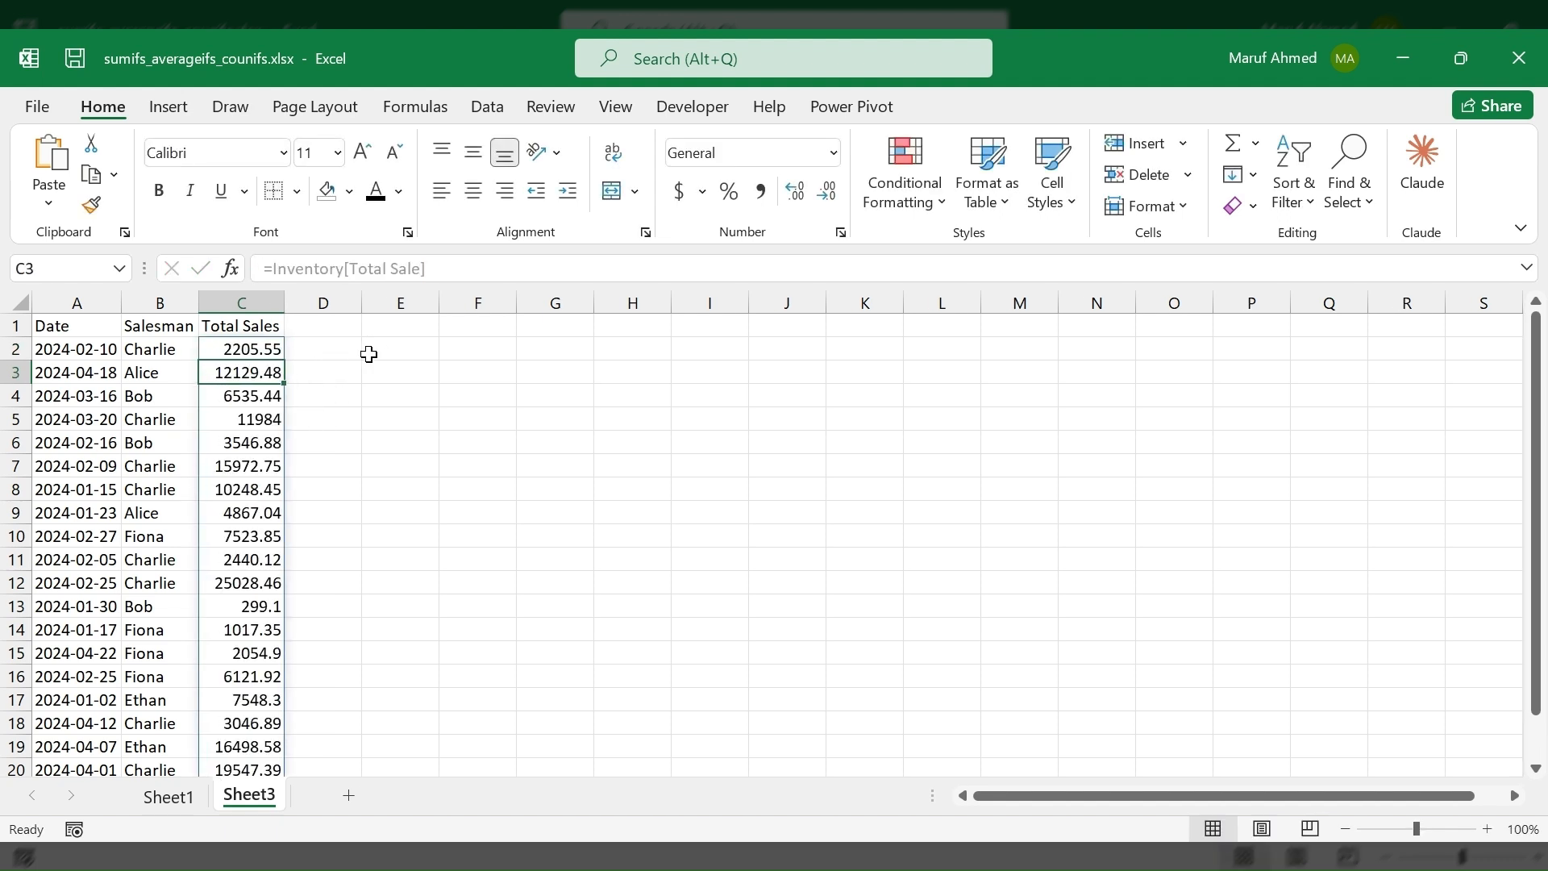
Make the headers Date, Salesman and Total Sales in A1 to C1 bold.
left_click_drag(50, 327, 267, 328)
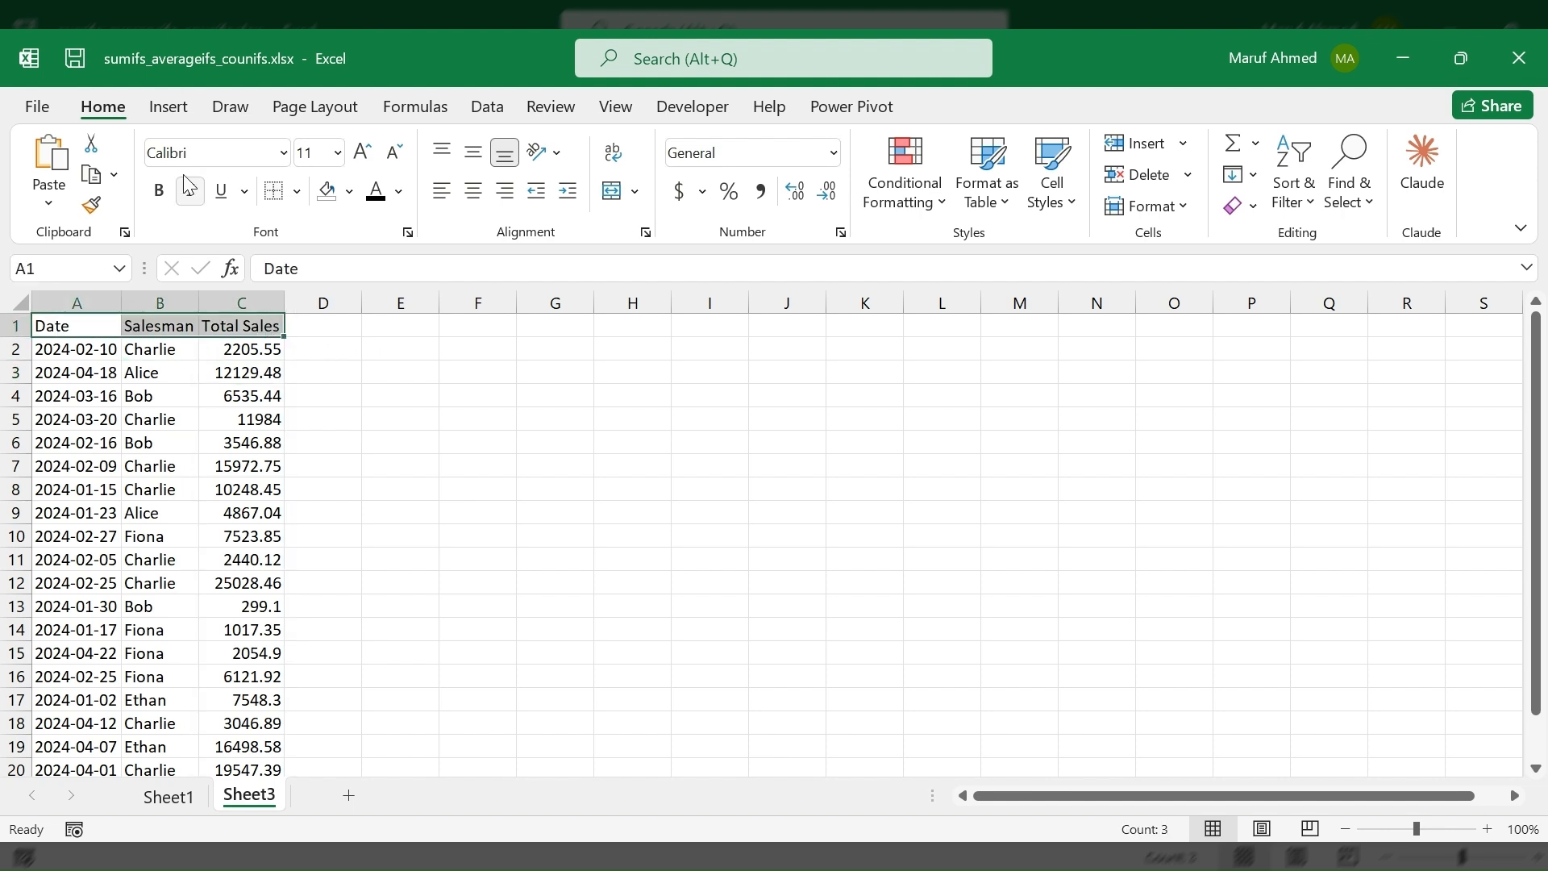
left_click(165, 191)
left_click(247, 436)
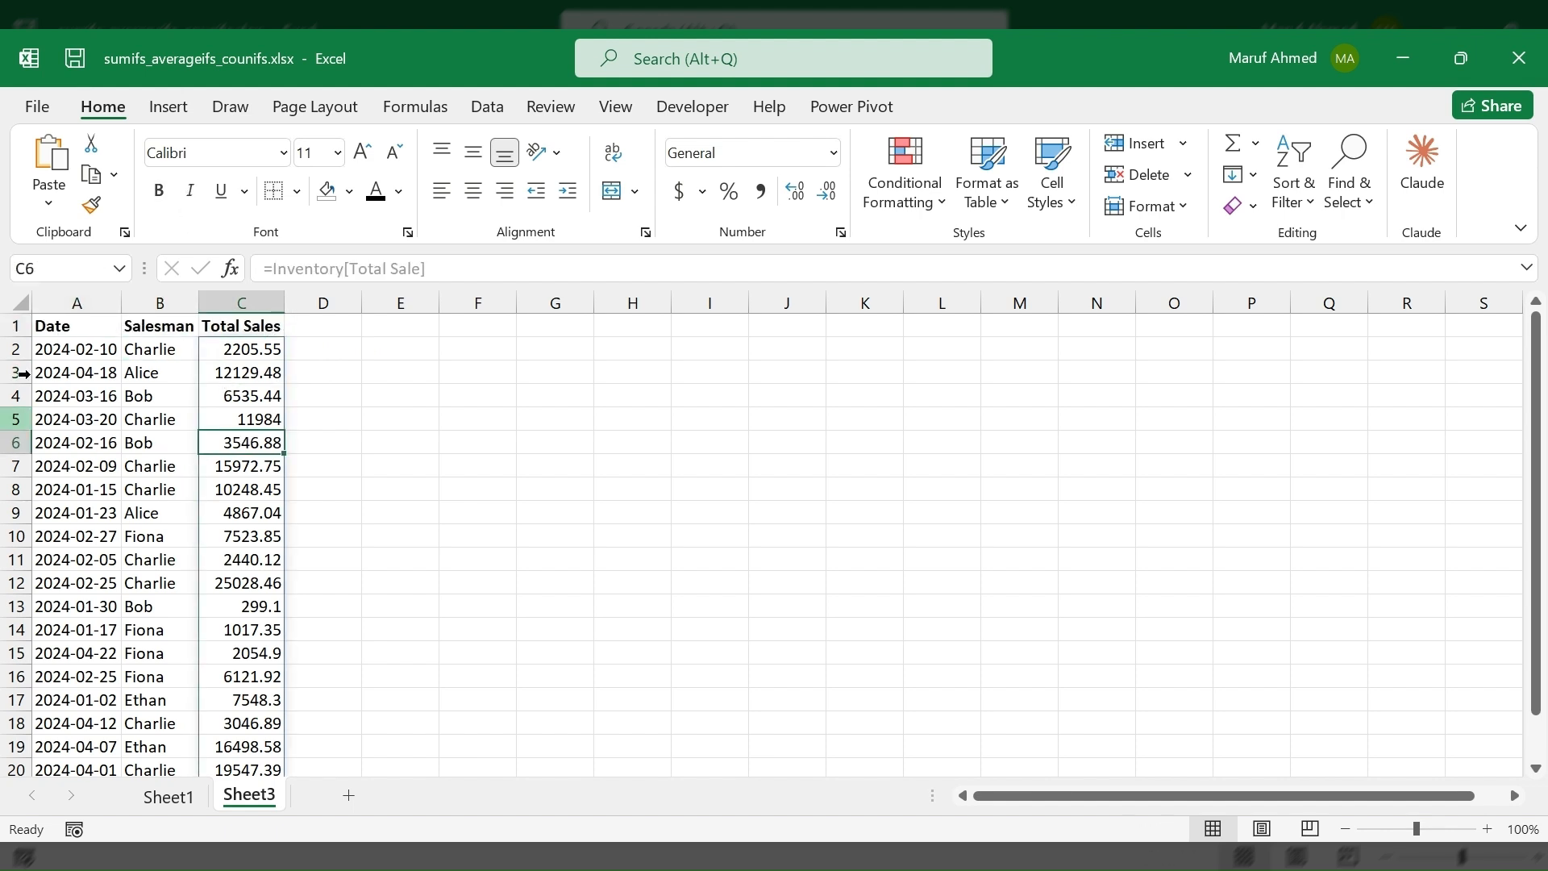
Try a 3-D column chart of the Sheet3 range A1:C21, and delete the chart.
scroll(339, 598, "down", 3)
left_click(346, 637)
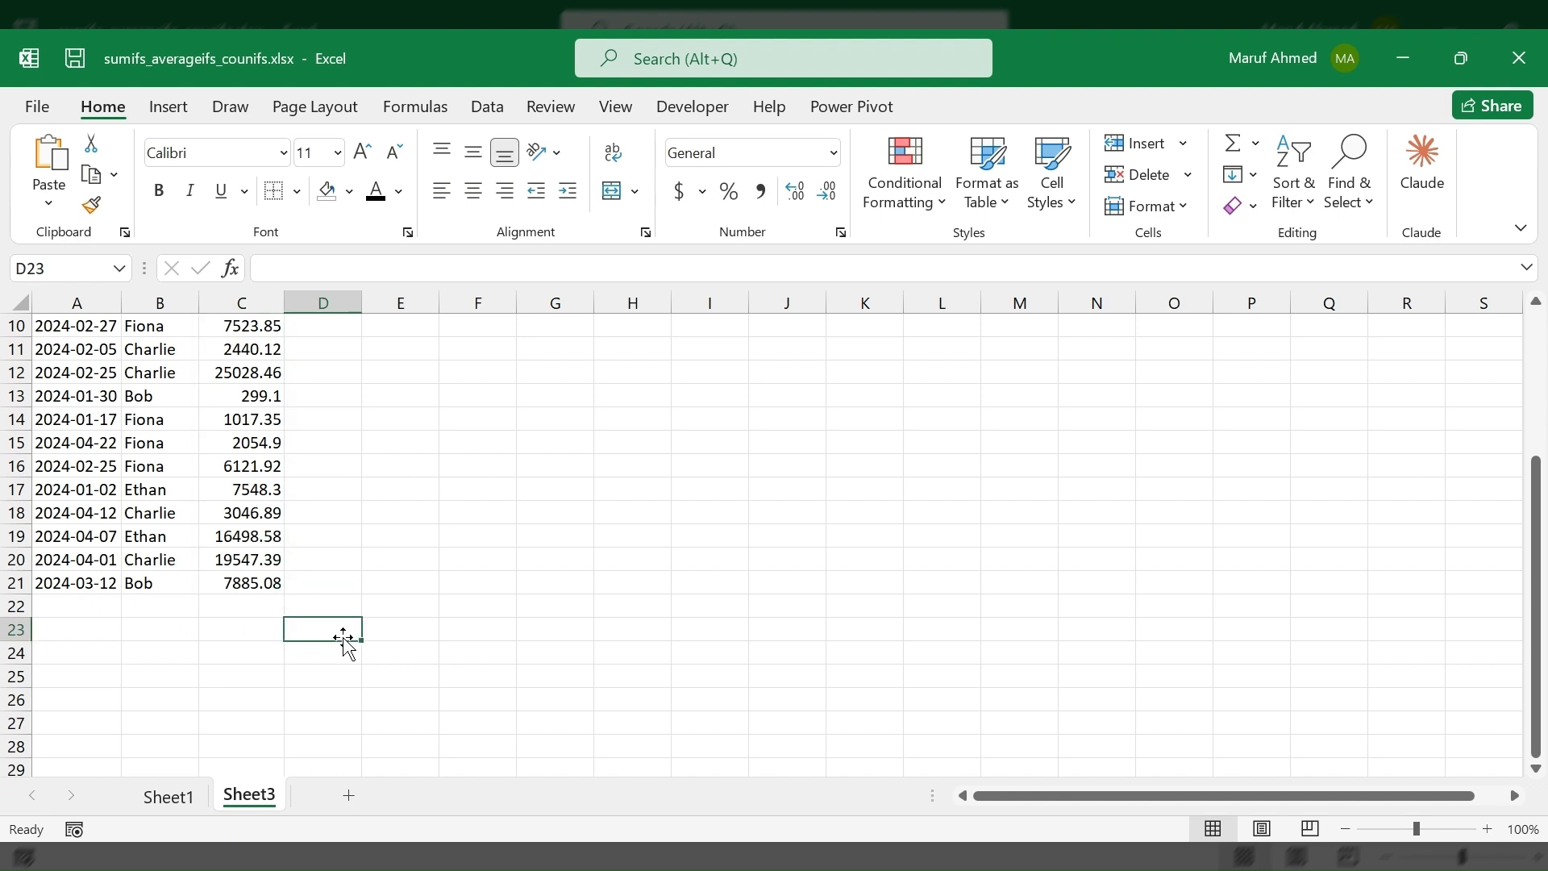
scroll(350, 626, "up", 3)
left_click_drag(68, 324, 274, 747)
scroll(274, 742, "down", 2)
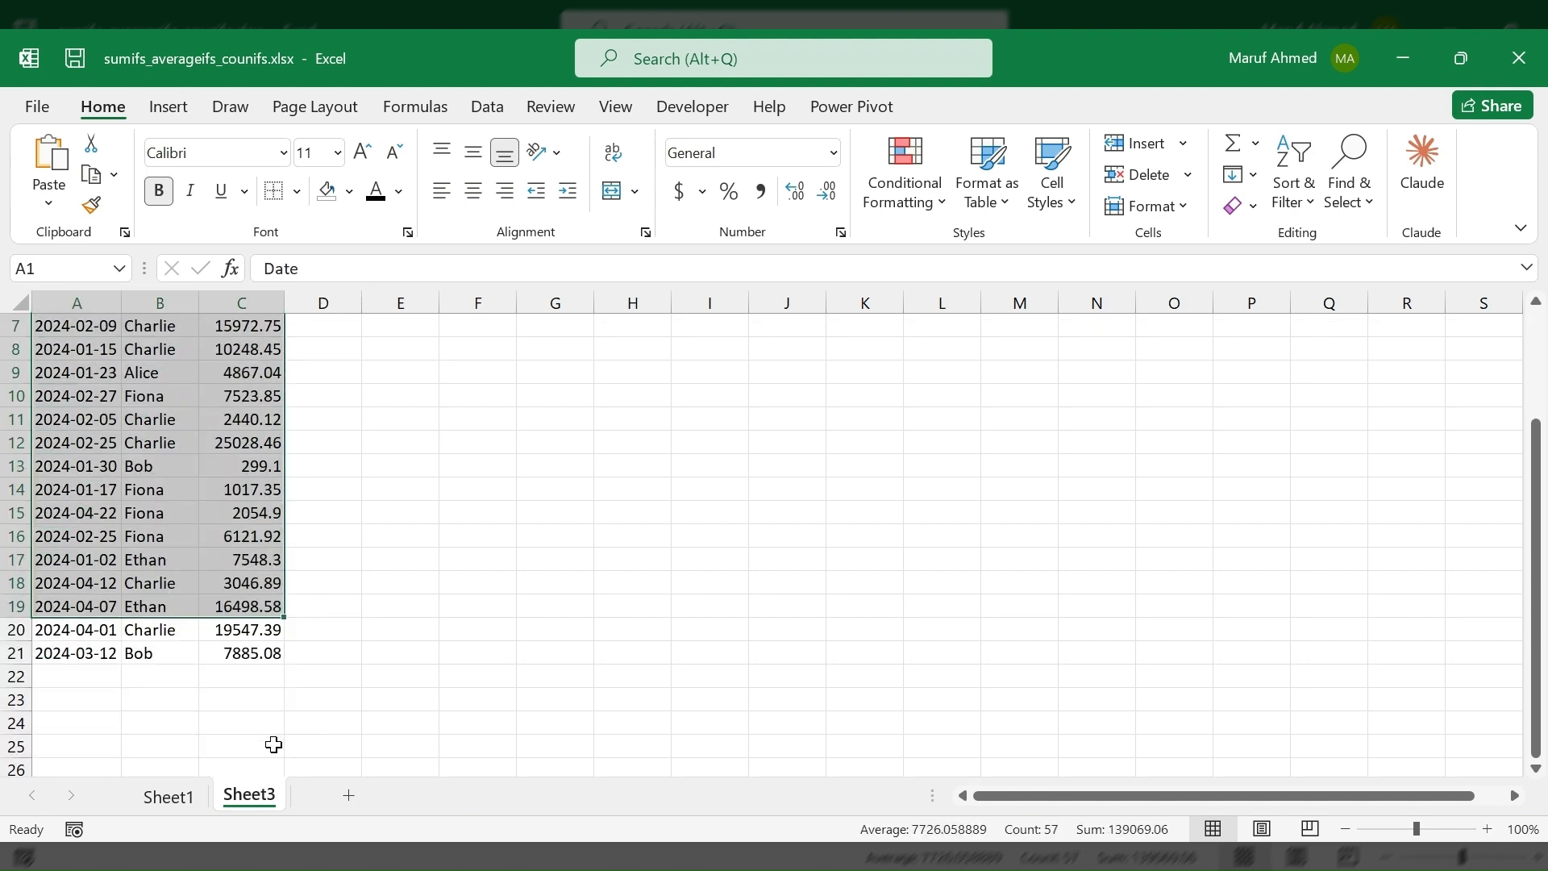
left_click(256, 654, "shift")
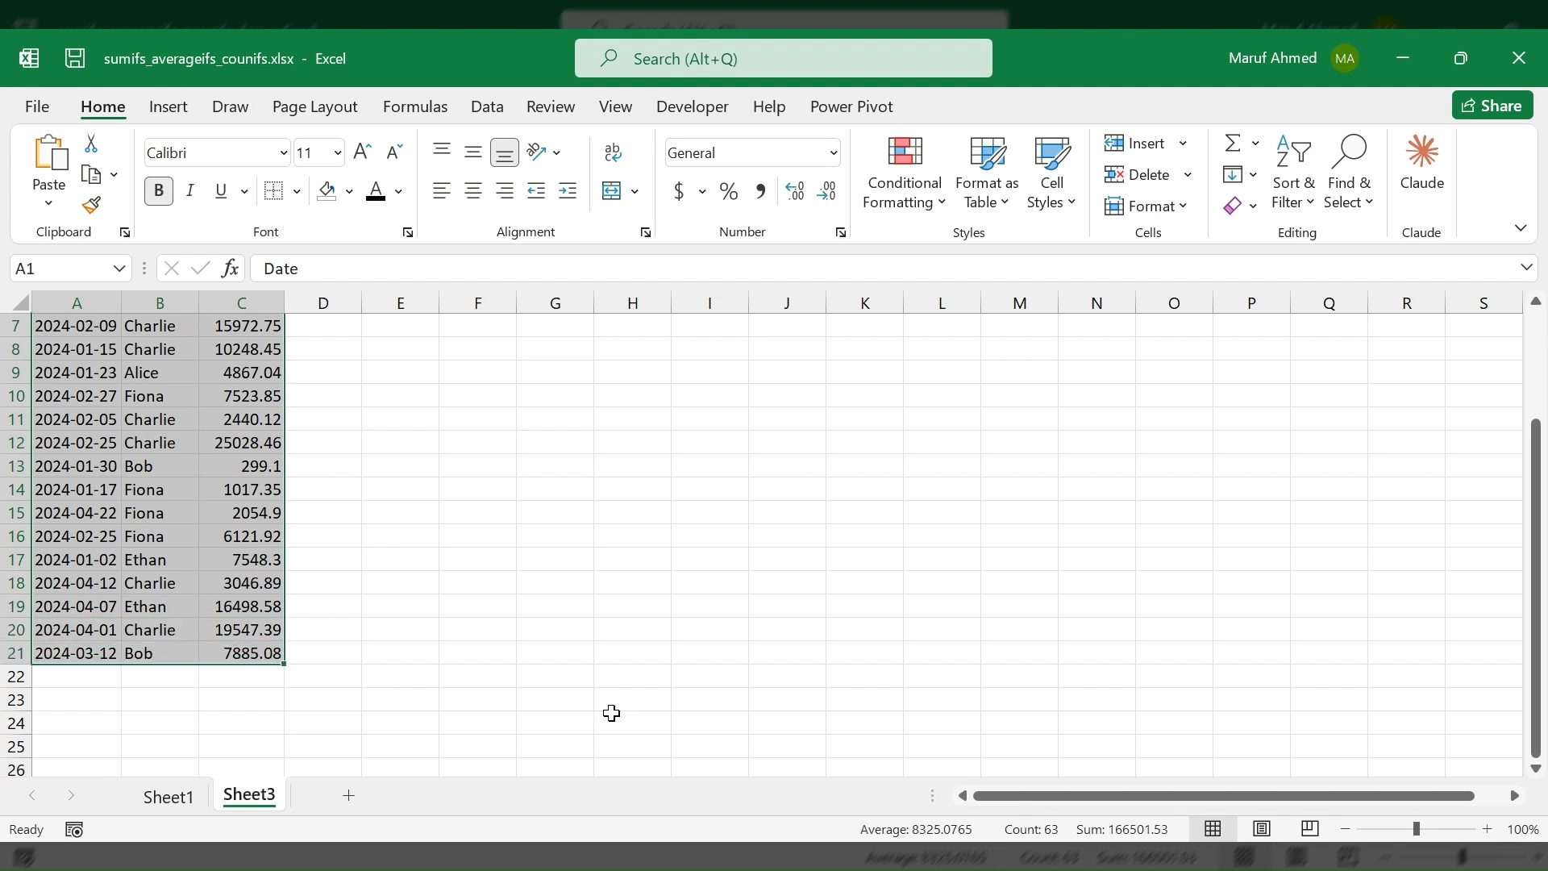
left_click(169, 107)
left_click(684, 150)
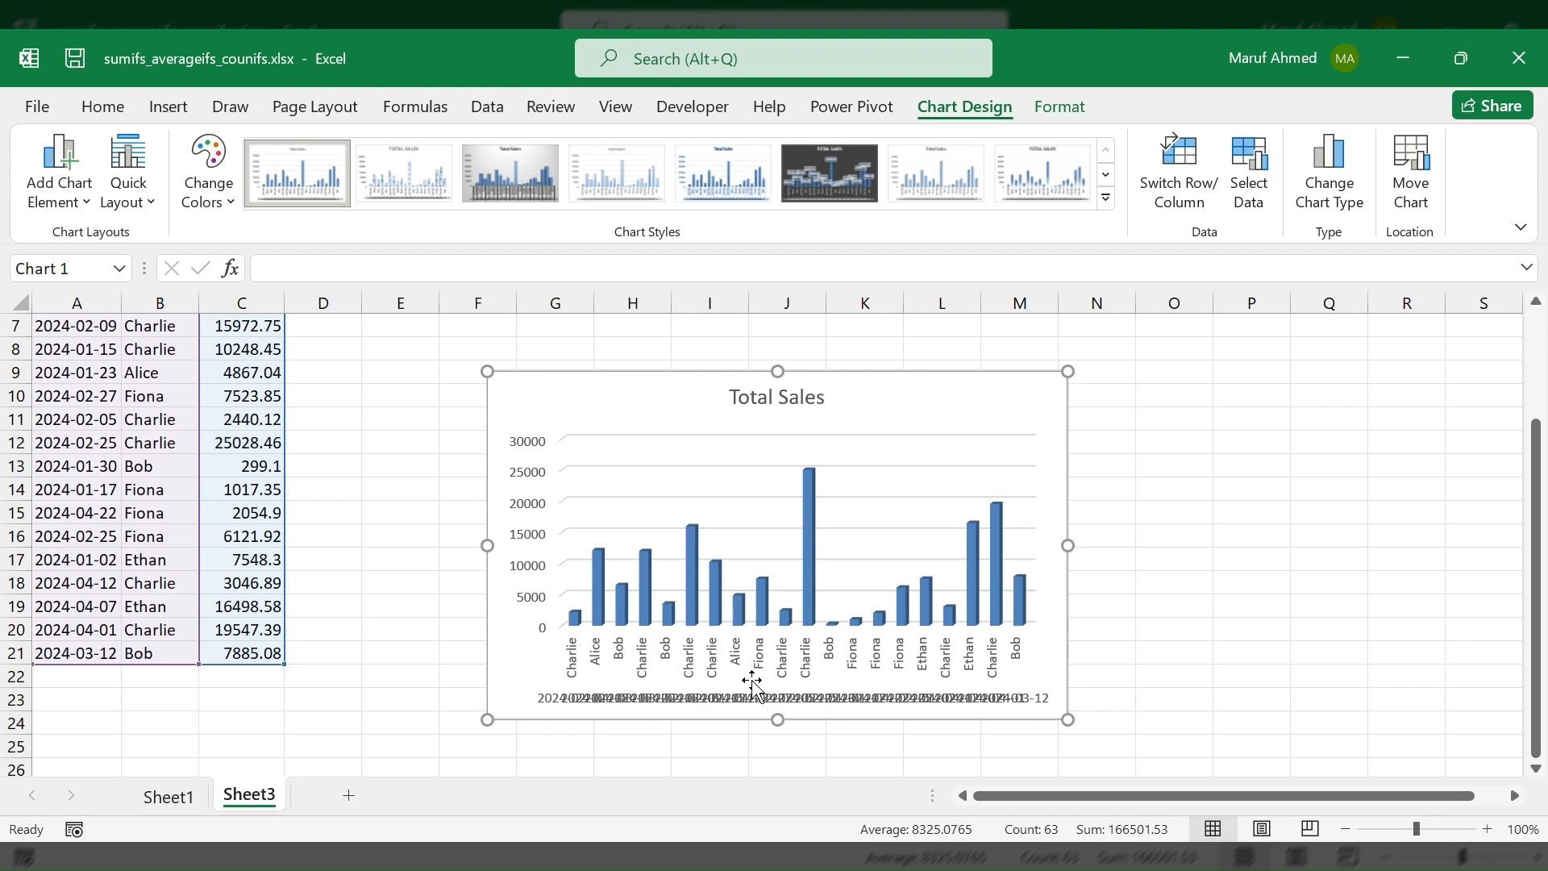
key("Delete")
scroll(686, 645, "up", 2)
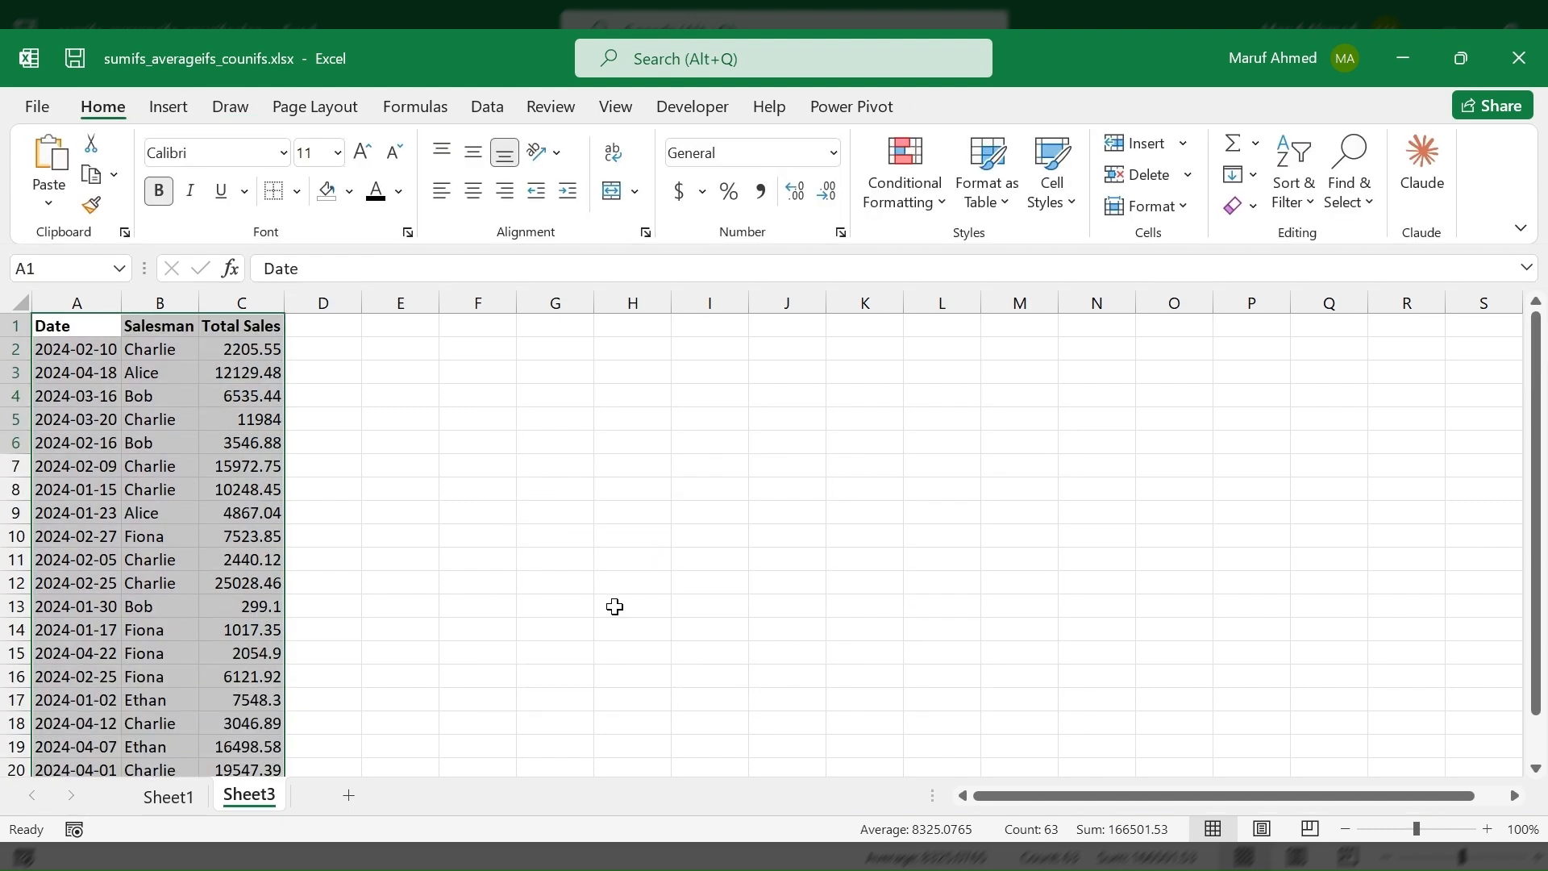
left_click(536, 506)
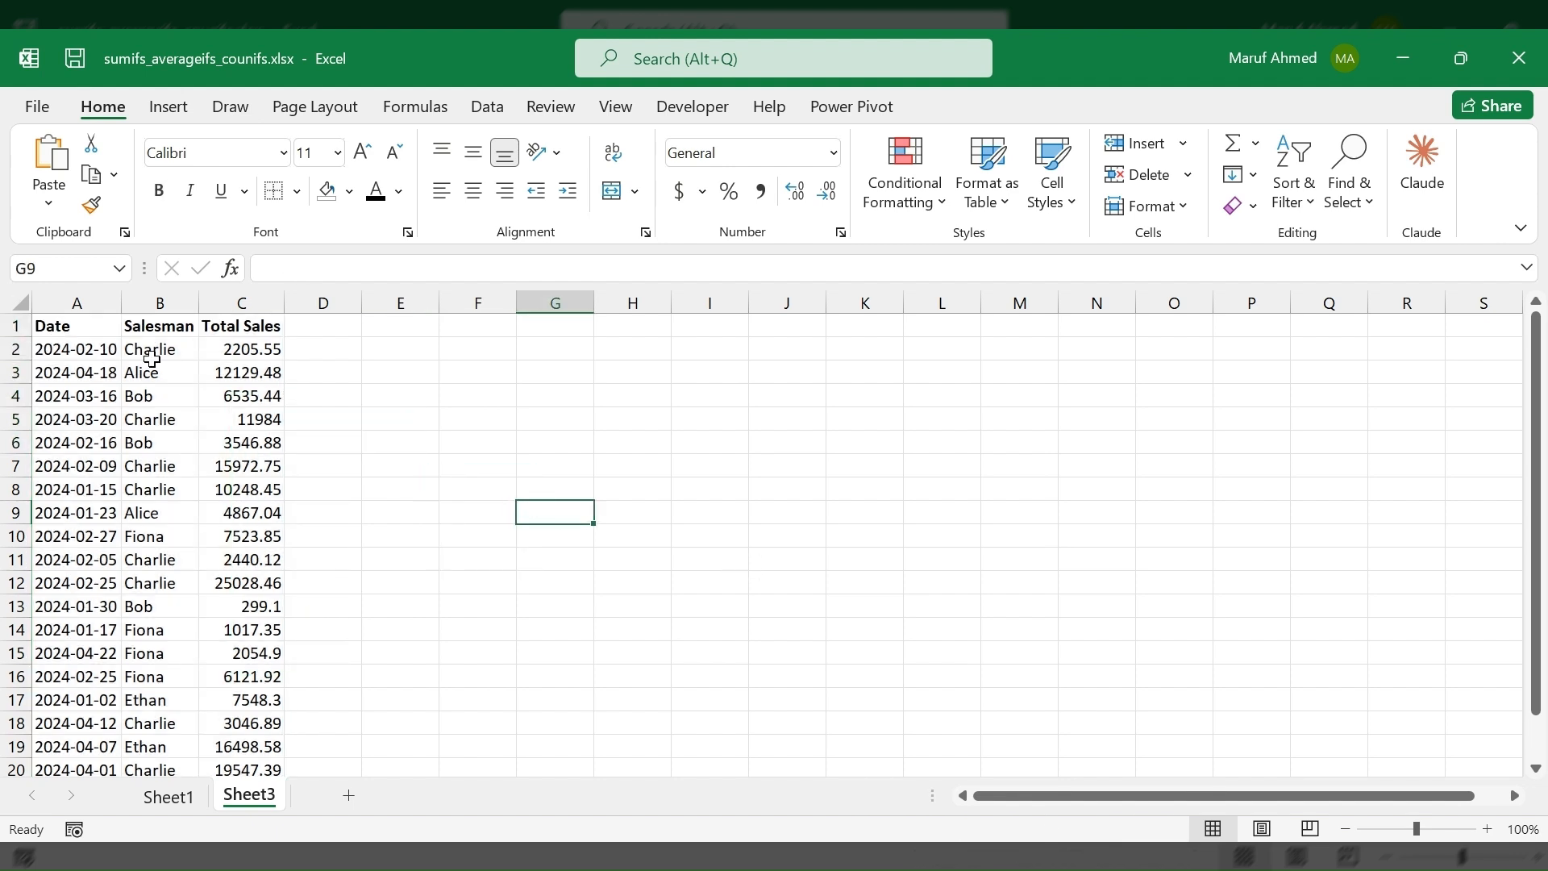
Try a 100% stacked line chart with markers of the salesman and sales values in B2:C21, and delete it.
left_click_drag(158, 352, 269, 511)
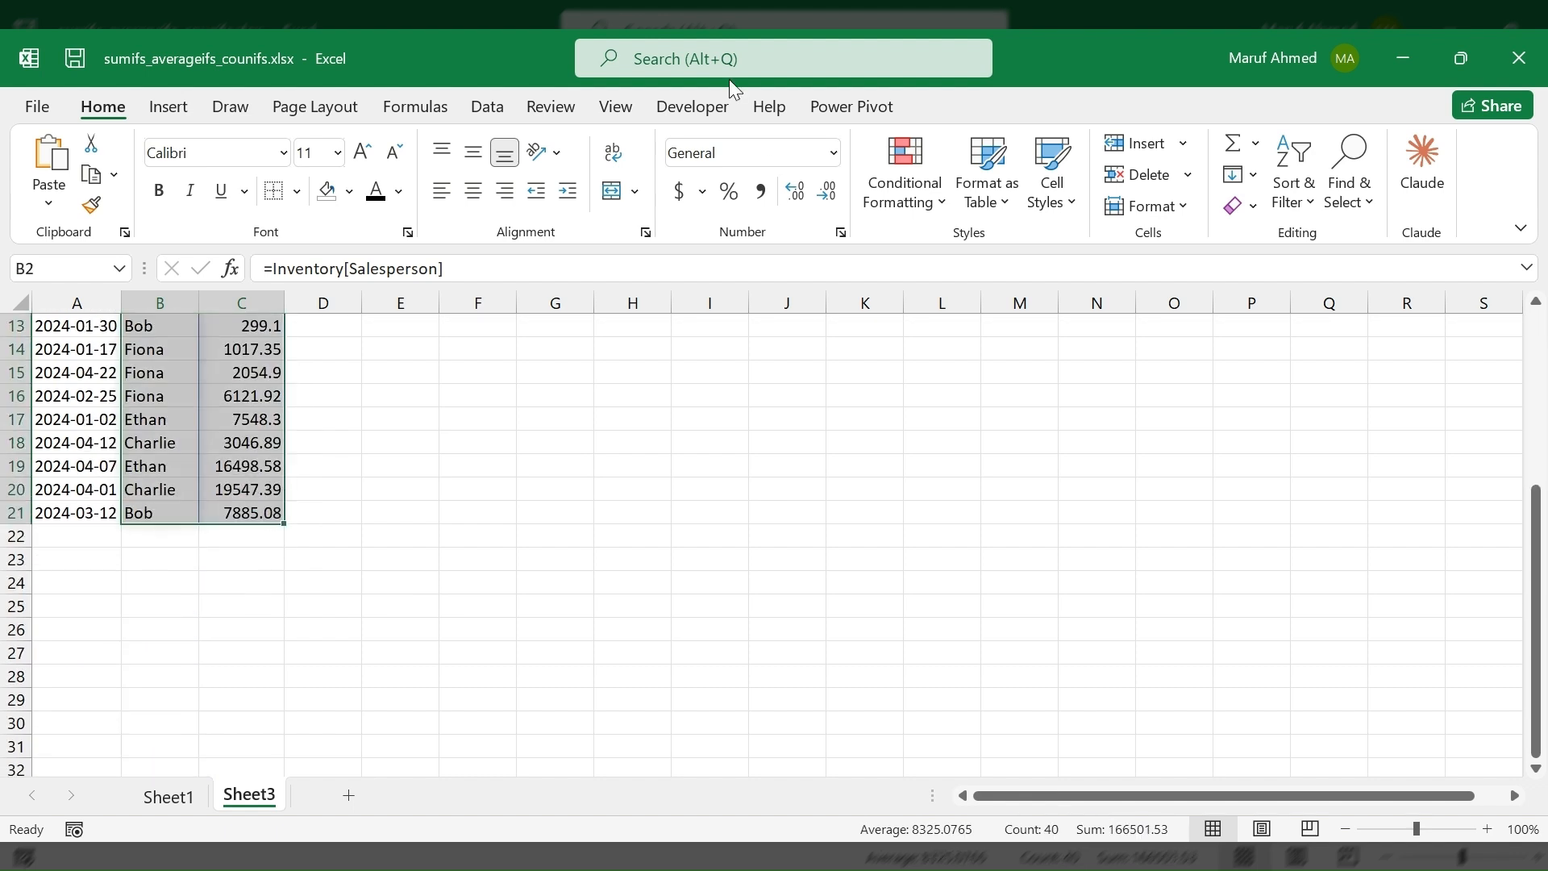
left_click(169, 106)
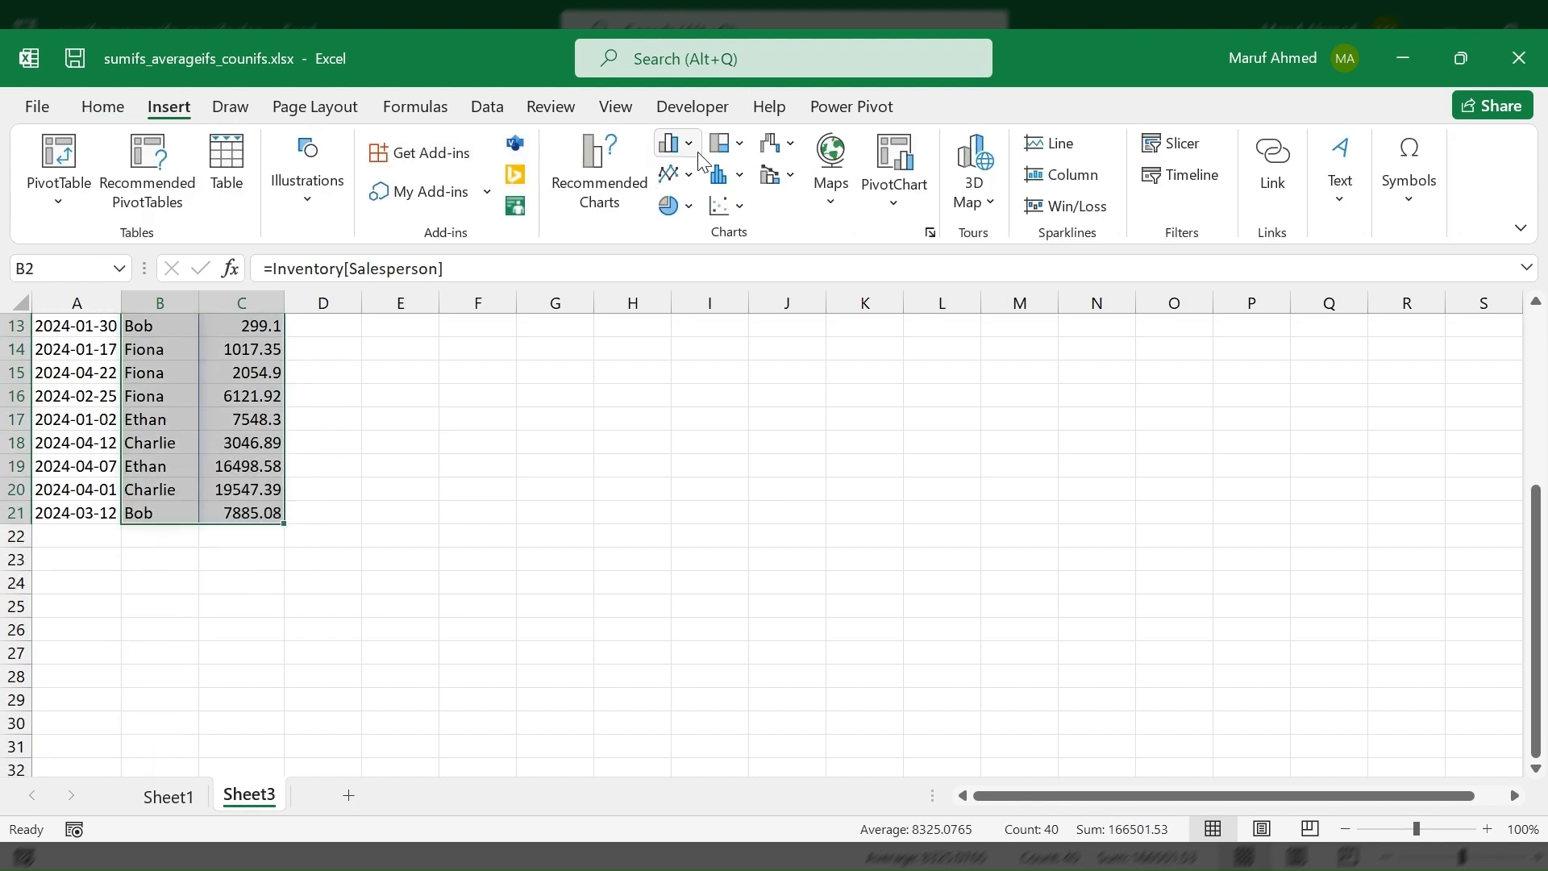
left_click(674, 181)
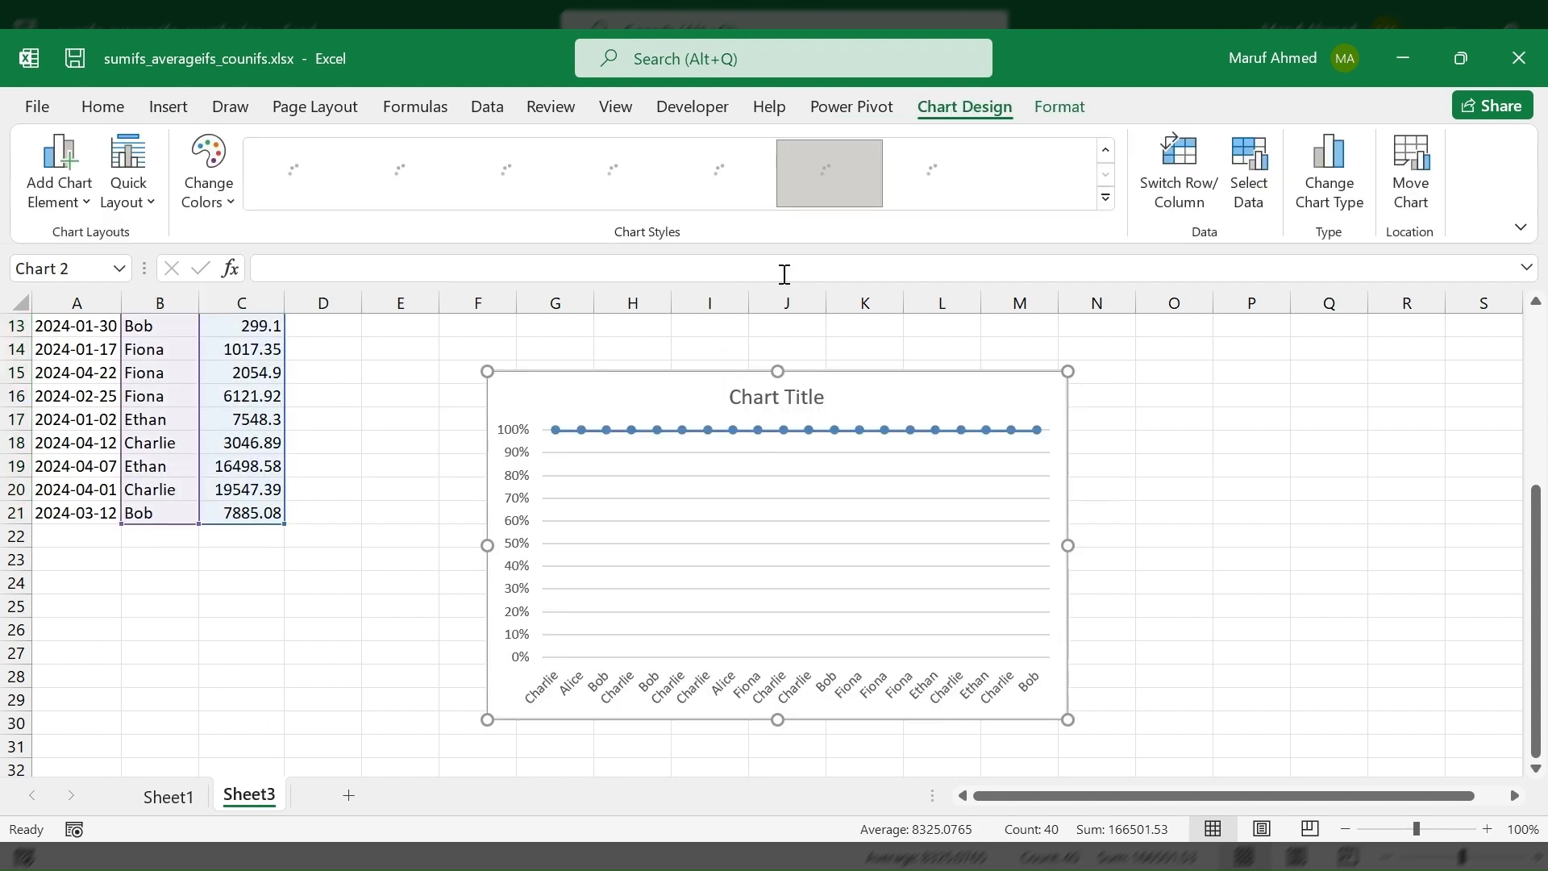
key("Delete")
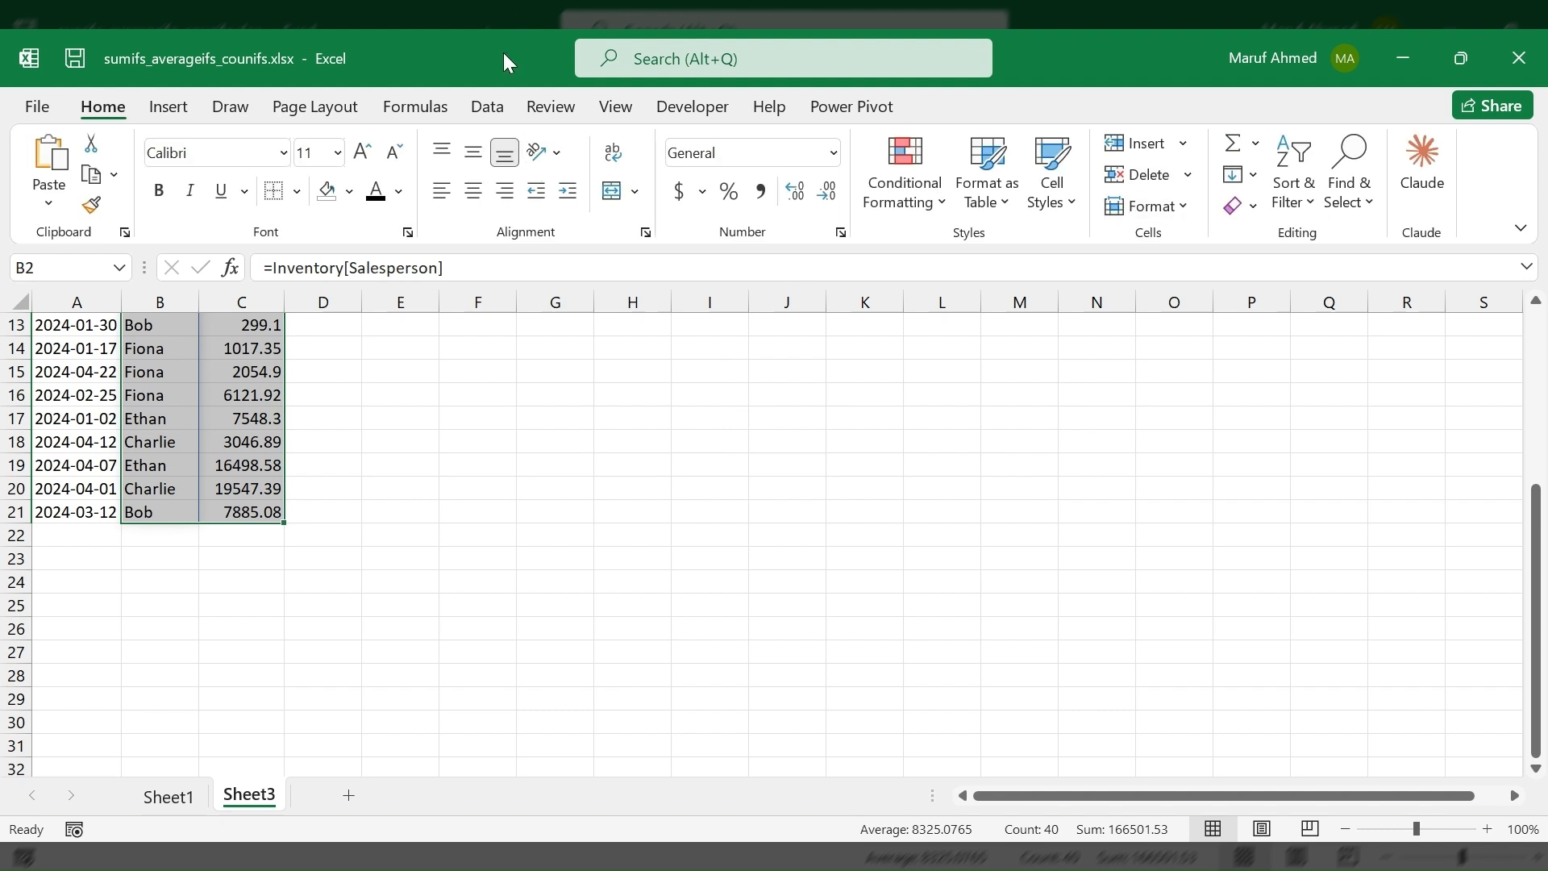
Try a 3-D column chart of the salesman and sales values in B2:C21, and delete the chart.
left_click(168, 106)
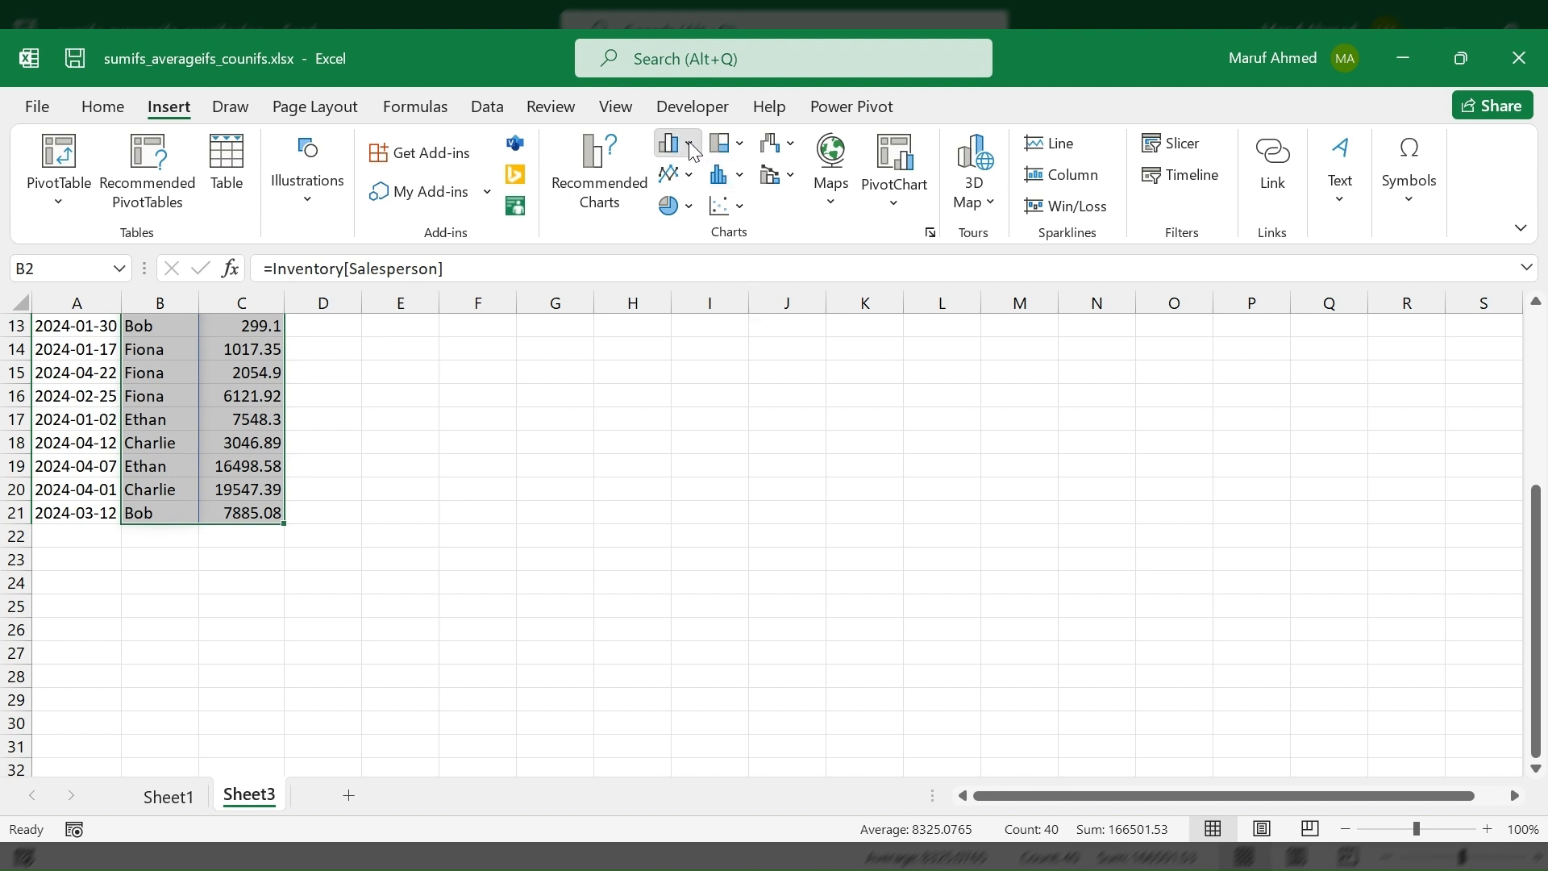
key("alt+F1")
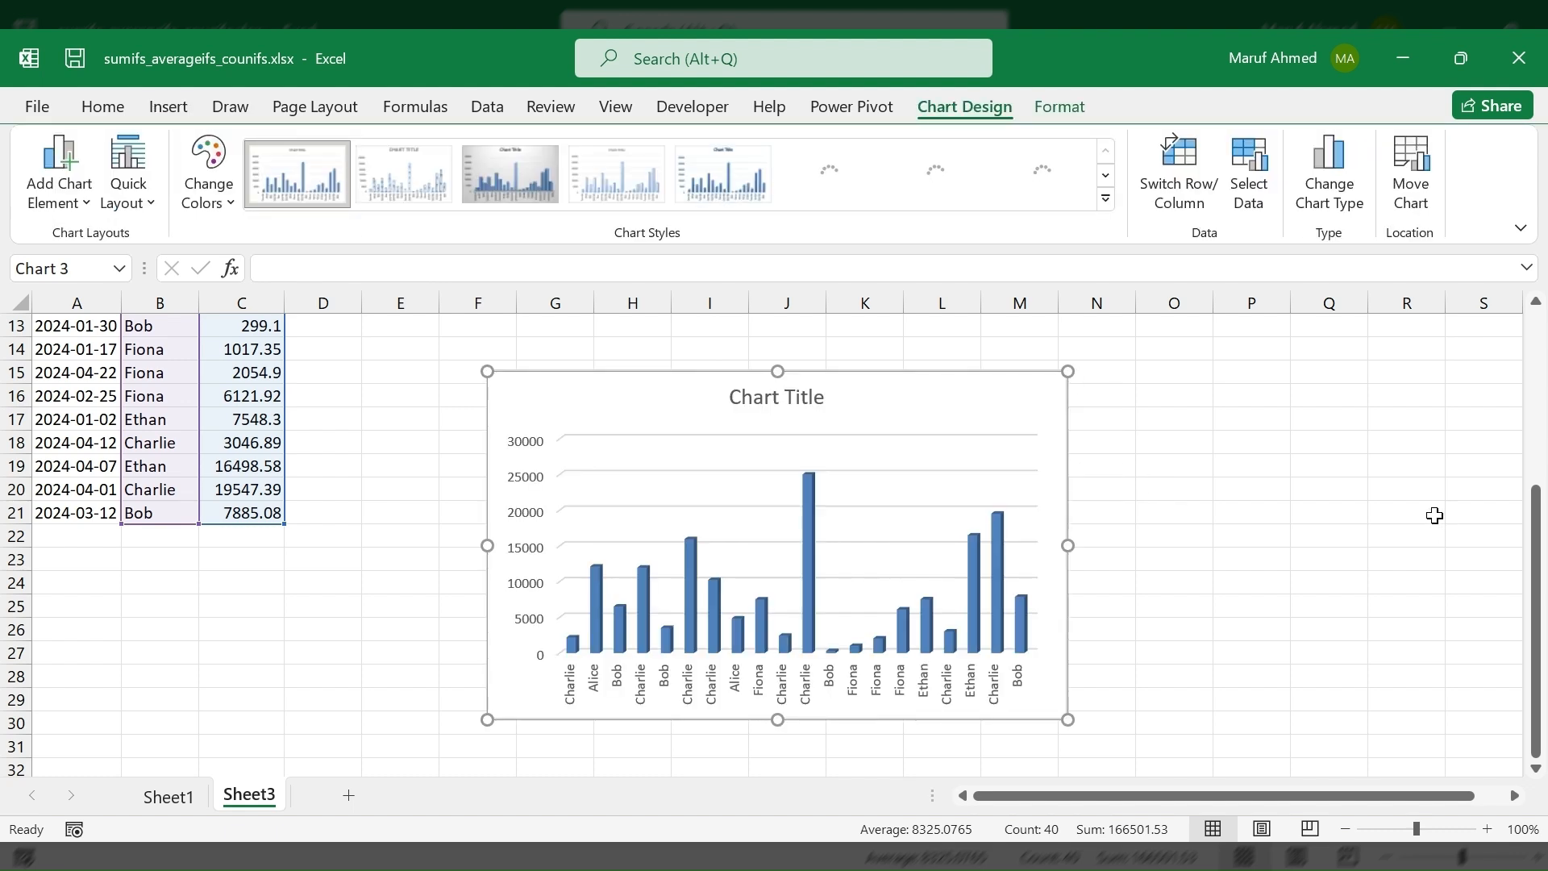
scroll(631, 494, "up", 2)
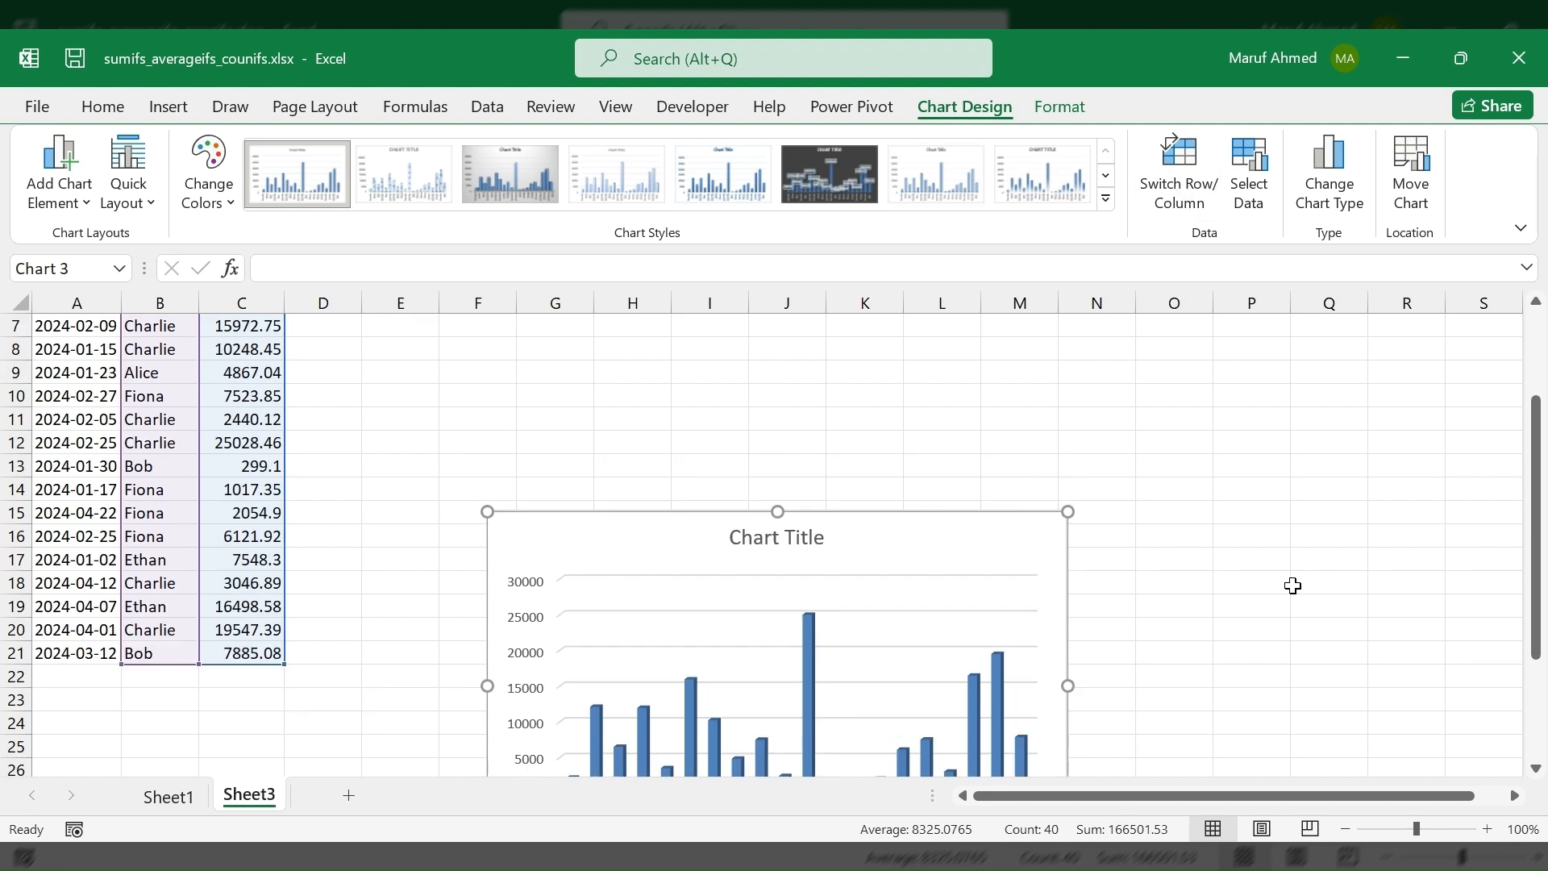
key("Delete")
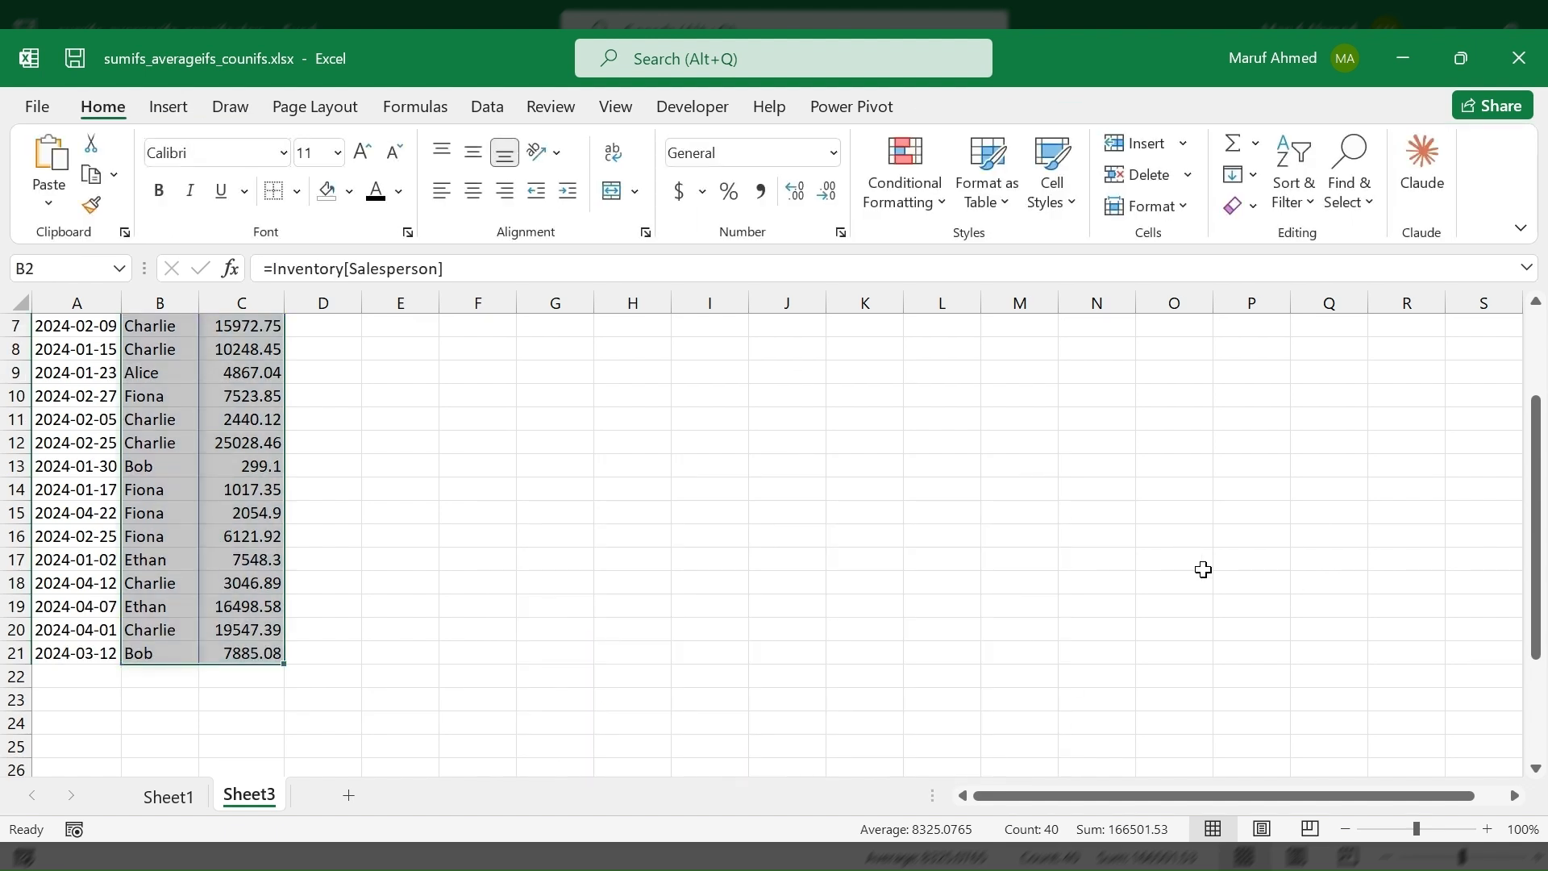
scroll(551, 483, "up", 2)
left_click(551, 484)
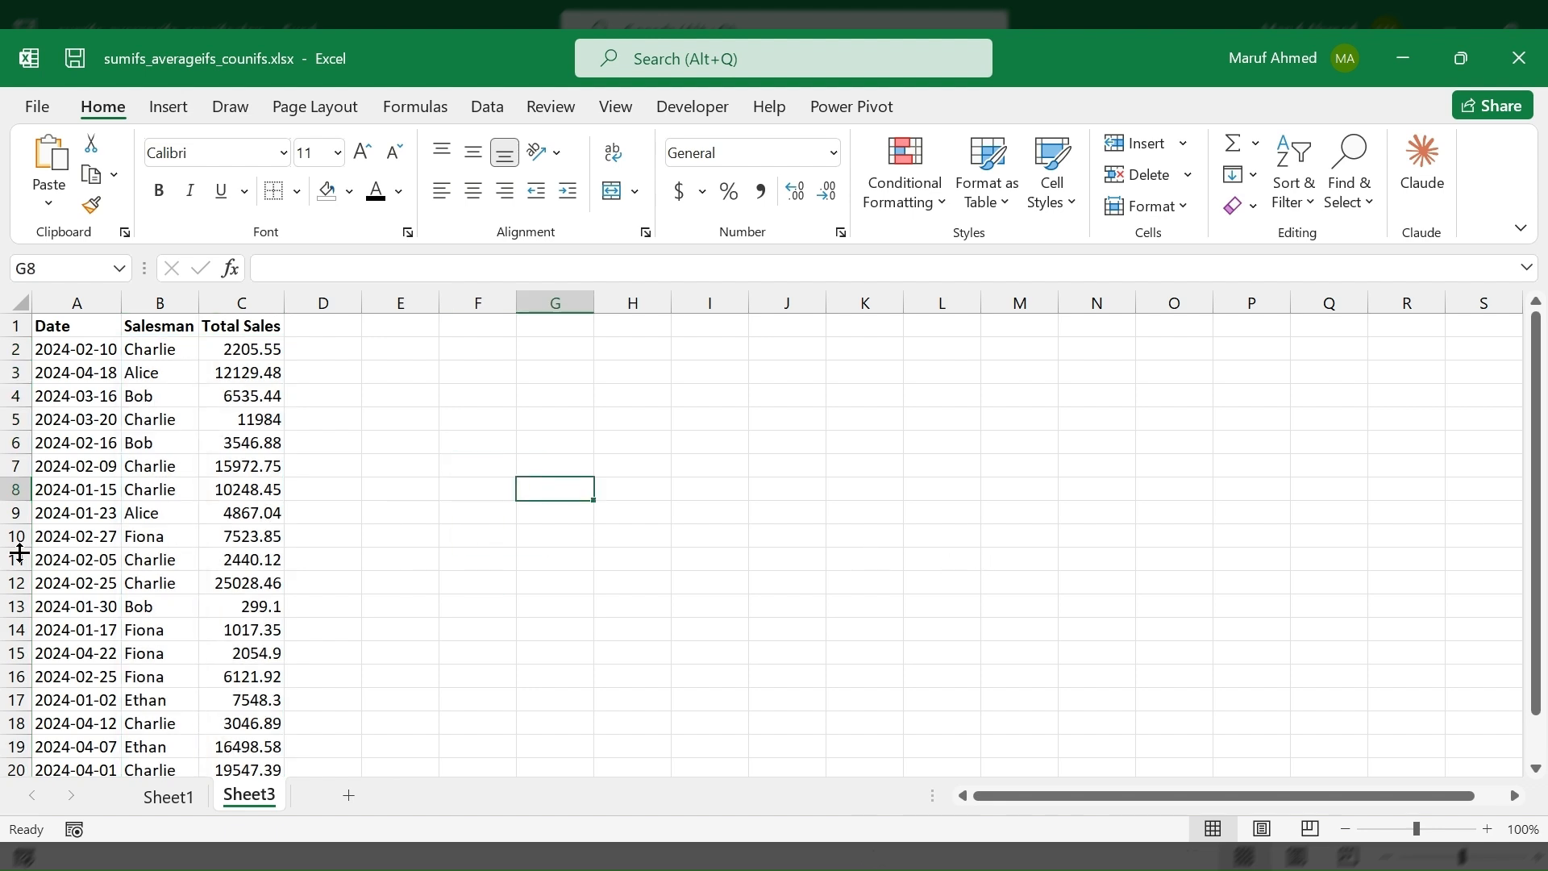
Add an AutoSum total of the Total Sales values in C22, directly below the last sale.
scroll(232, 745, "down", 2)
left_click(250, 661)
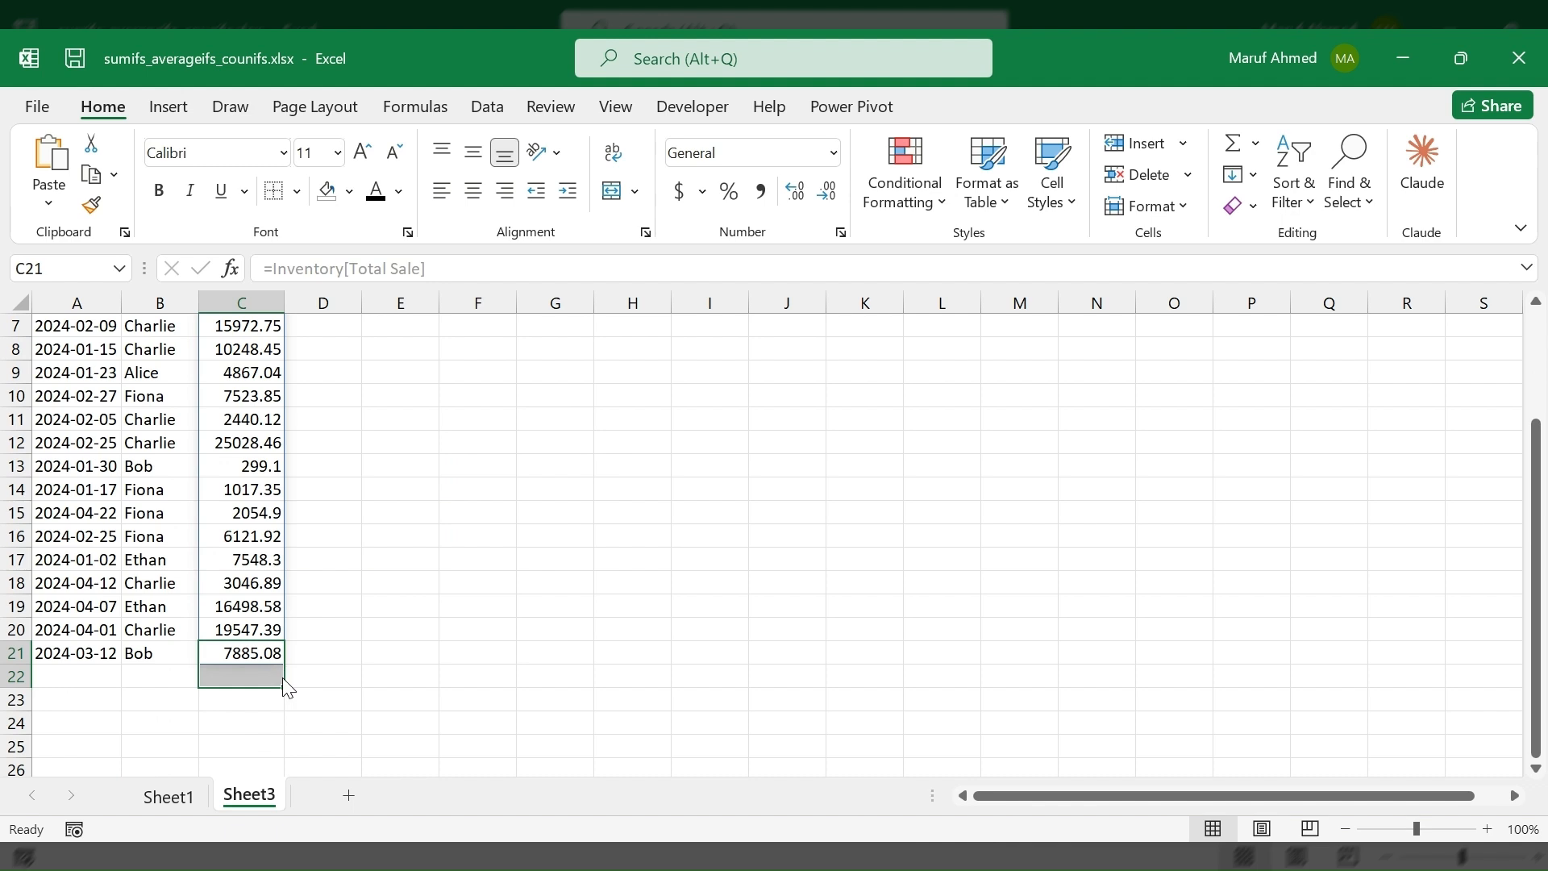
left_click(259, 680)
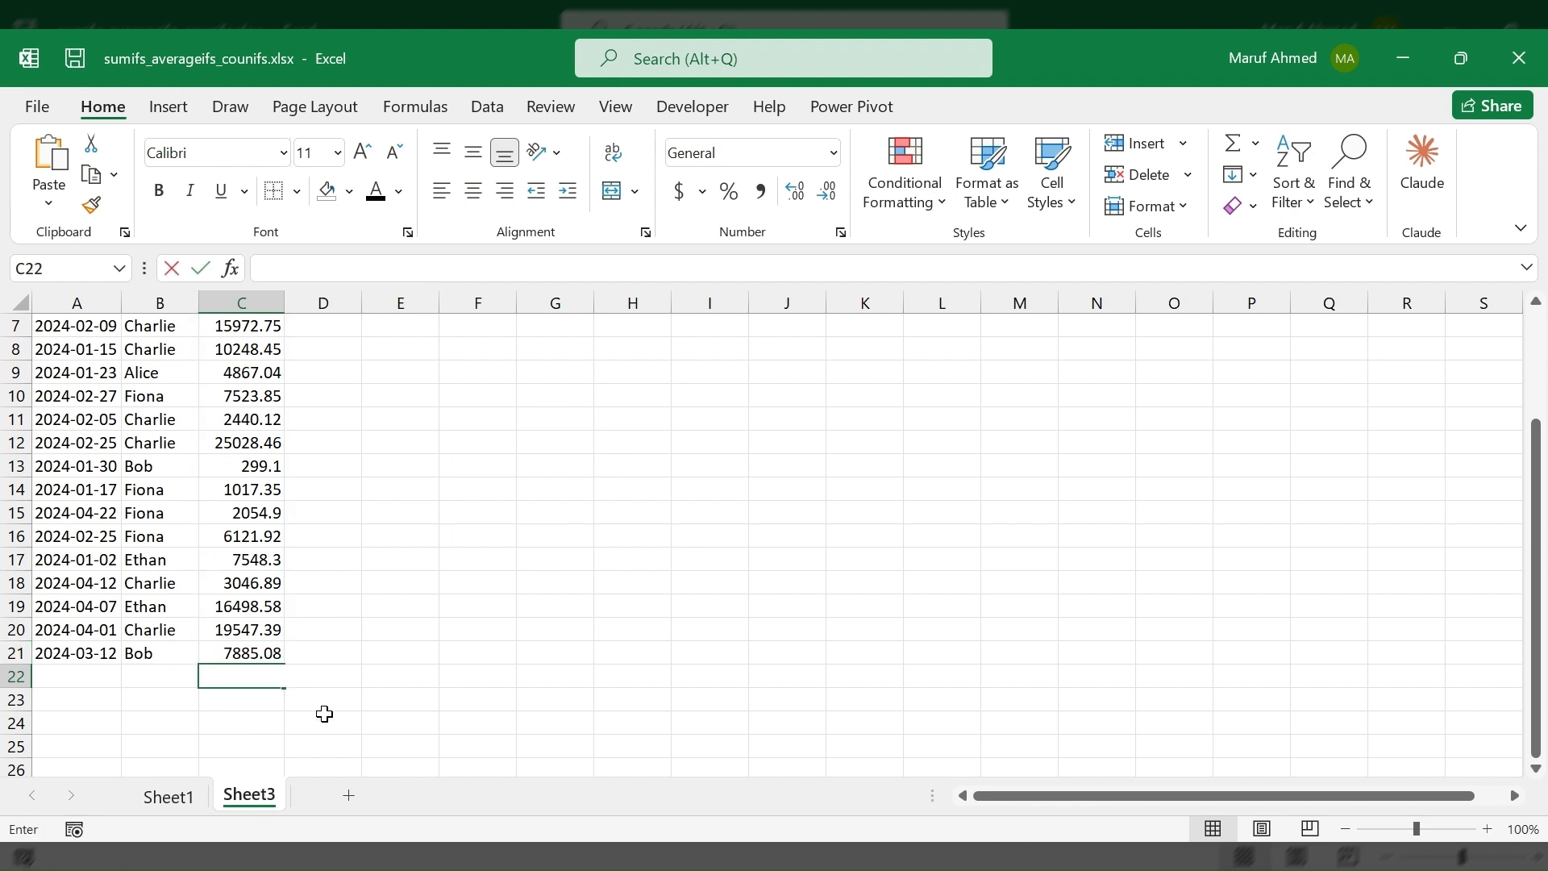
key("alt+equal")
key("Return")
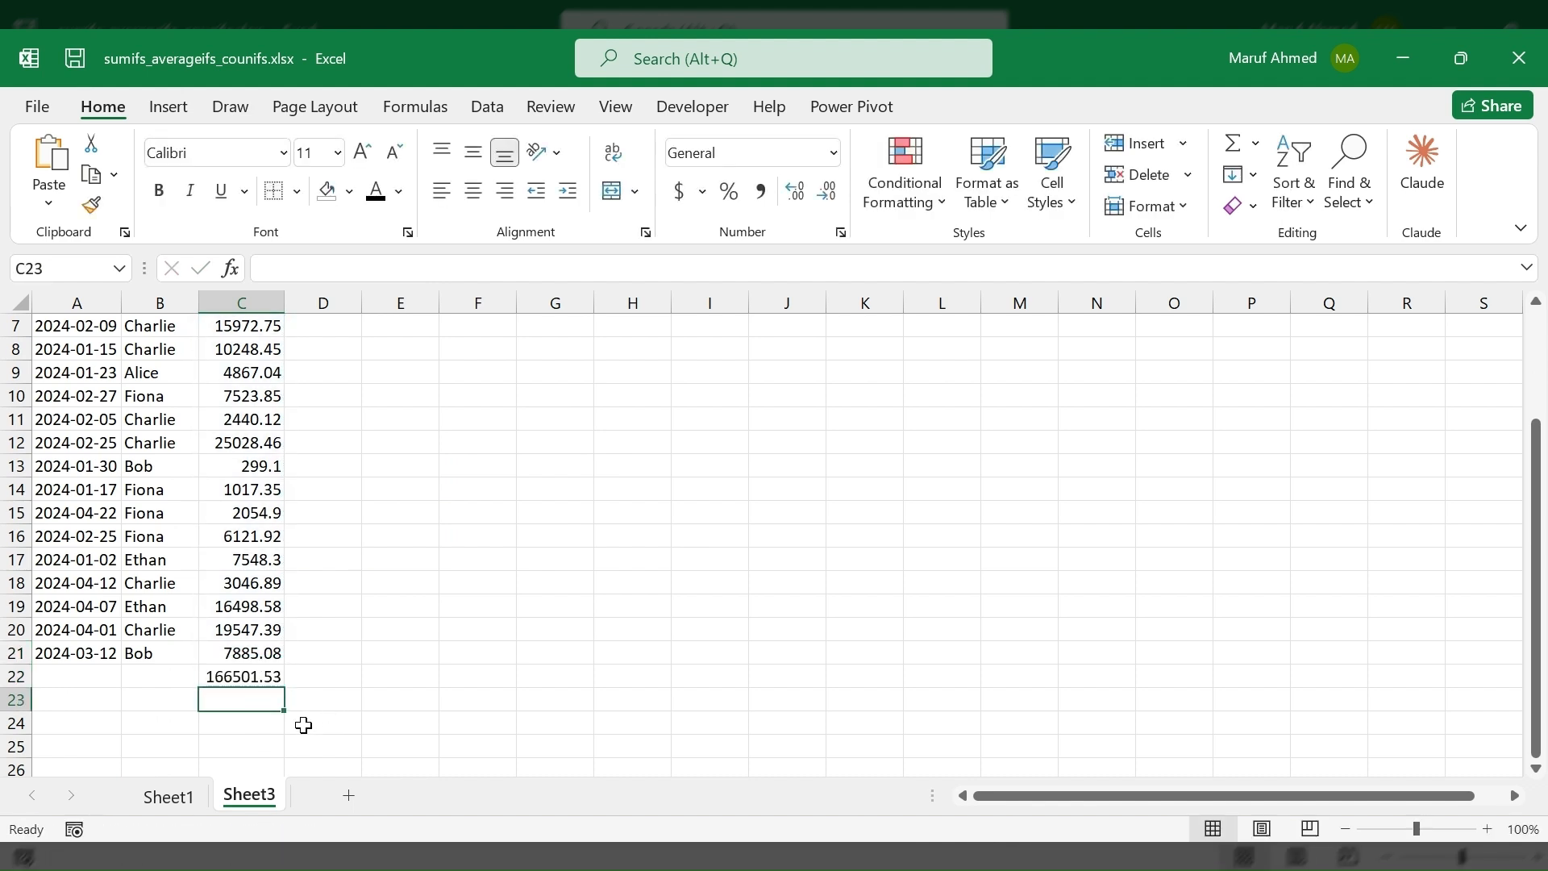
Total the table's sales in F10 with =SUM(Inventory[Total Sale]) and compare it with the total in C22.
scroll(304, 723, "up", 2)
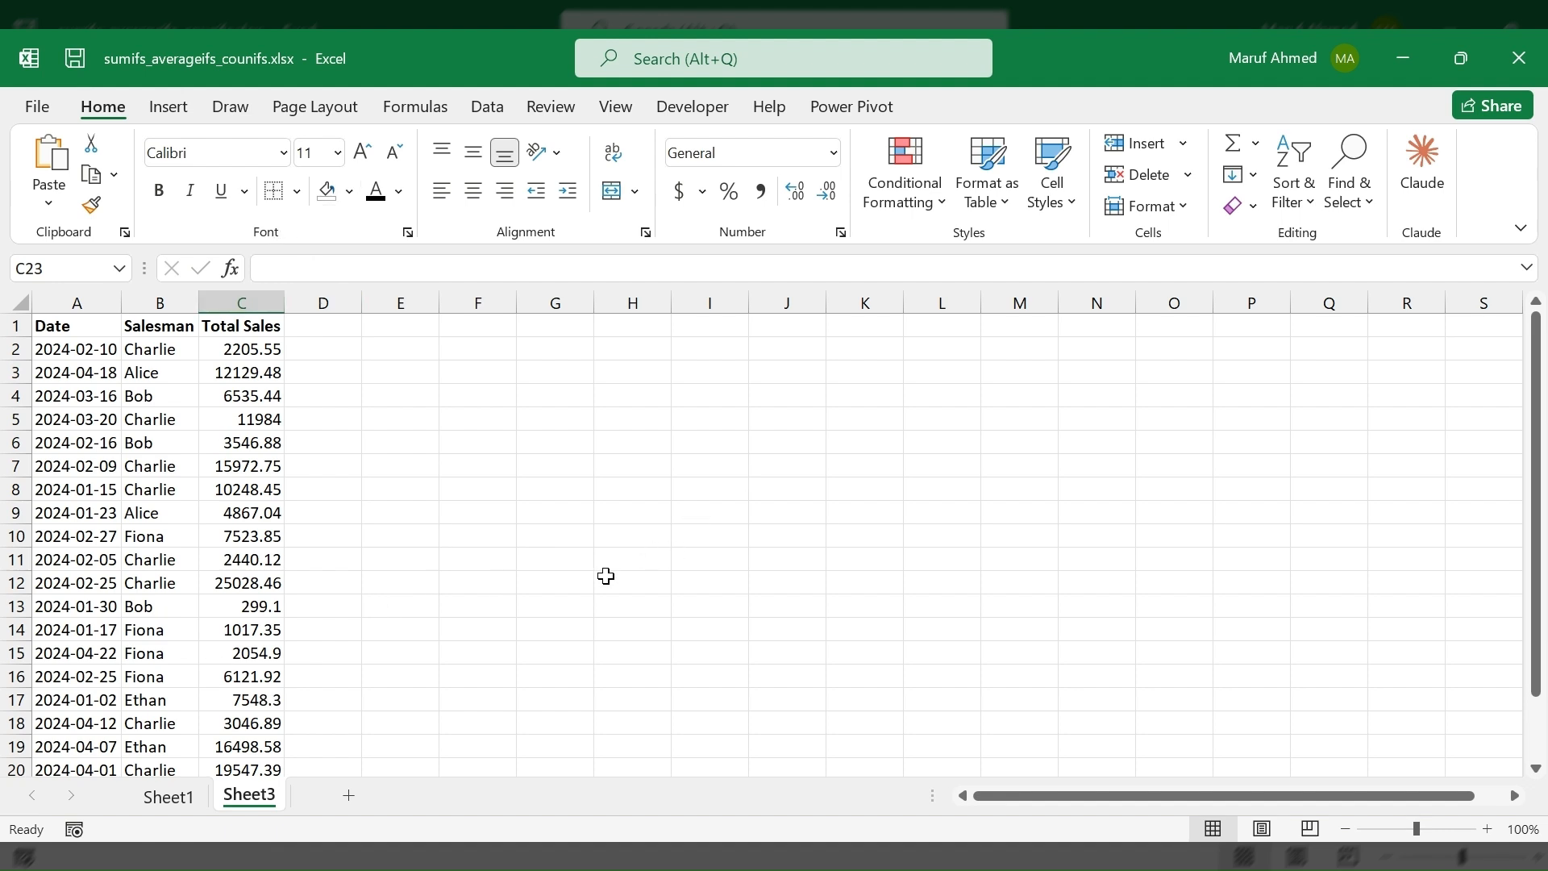
key("Right")
key("Right")
key("Right")
key("Up")
key("Up")
key("Up")
key("Up")
key("Up")
key("Up")
key("Up")
key("Up")
key("Up")
key("Up")
key("Up")
key("Up")
key("Up")
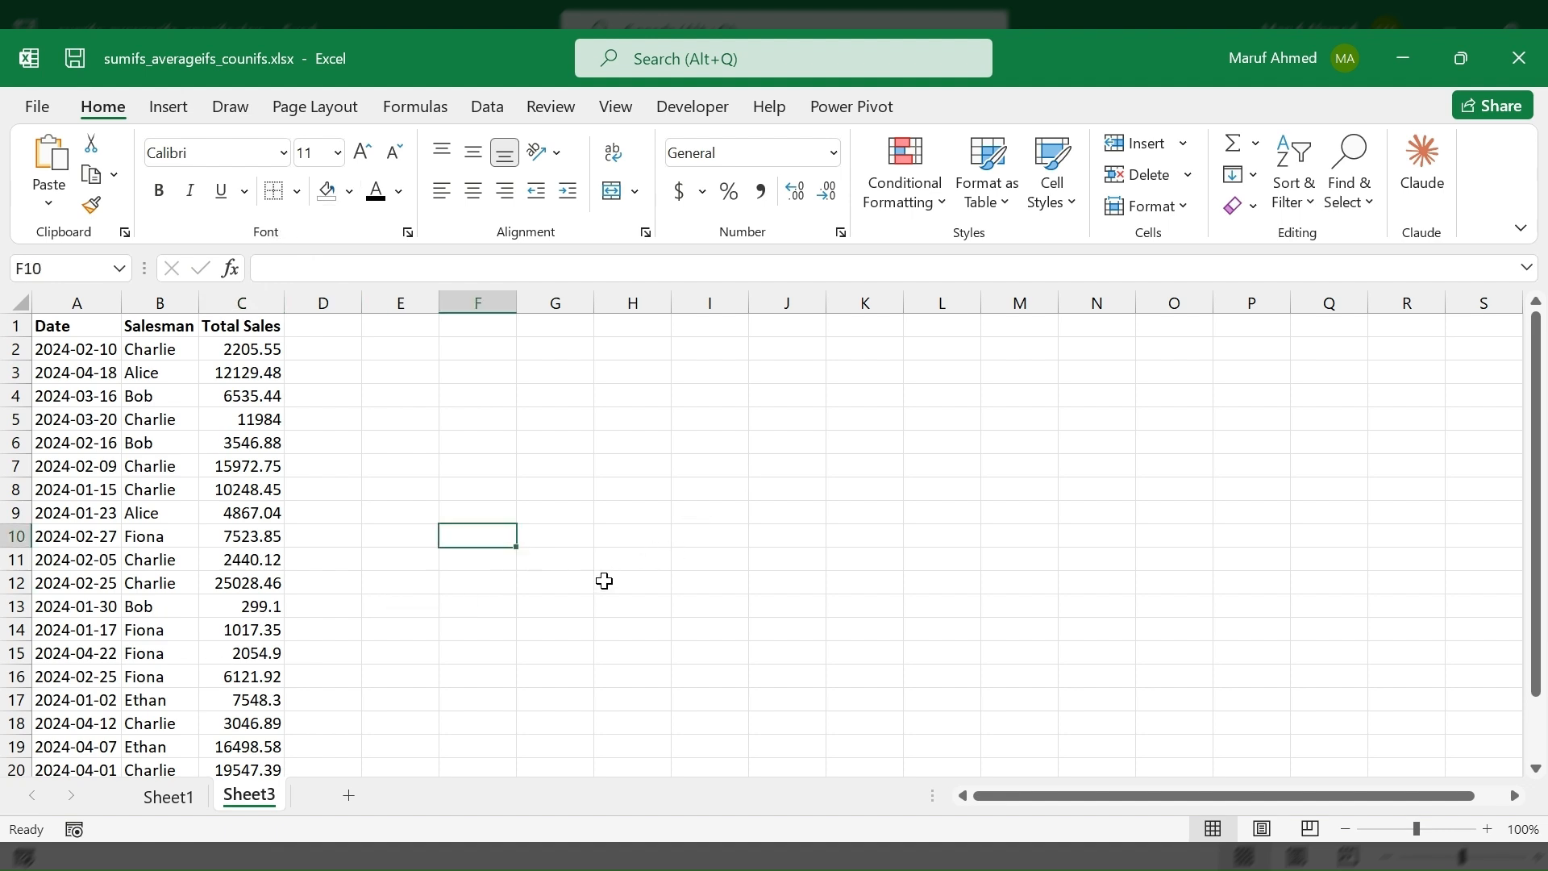
type("=")
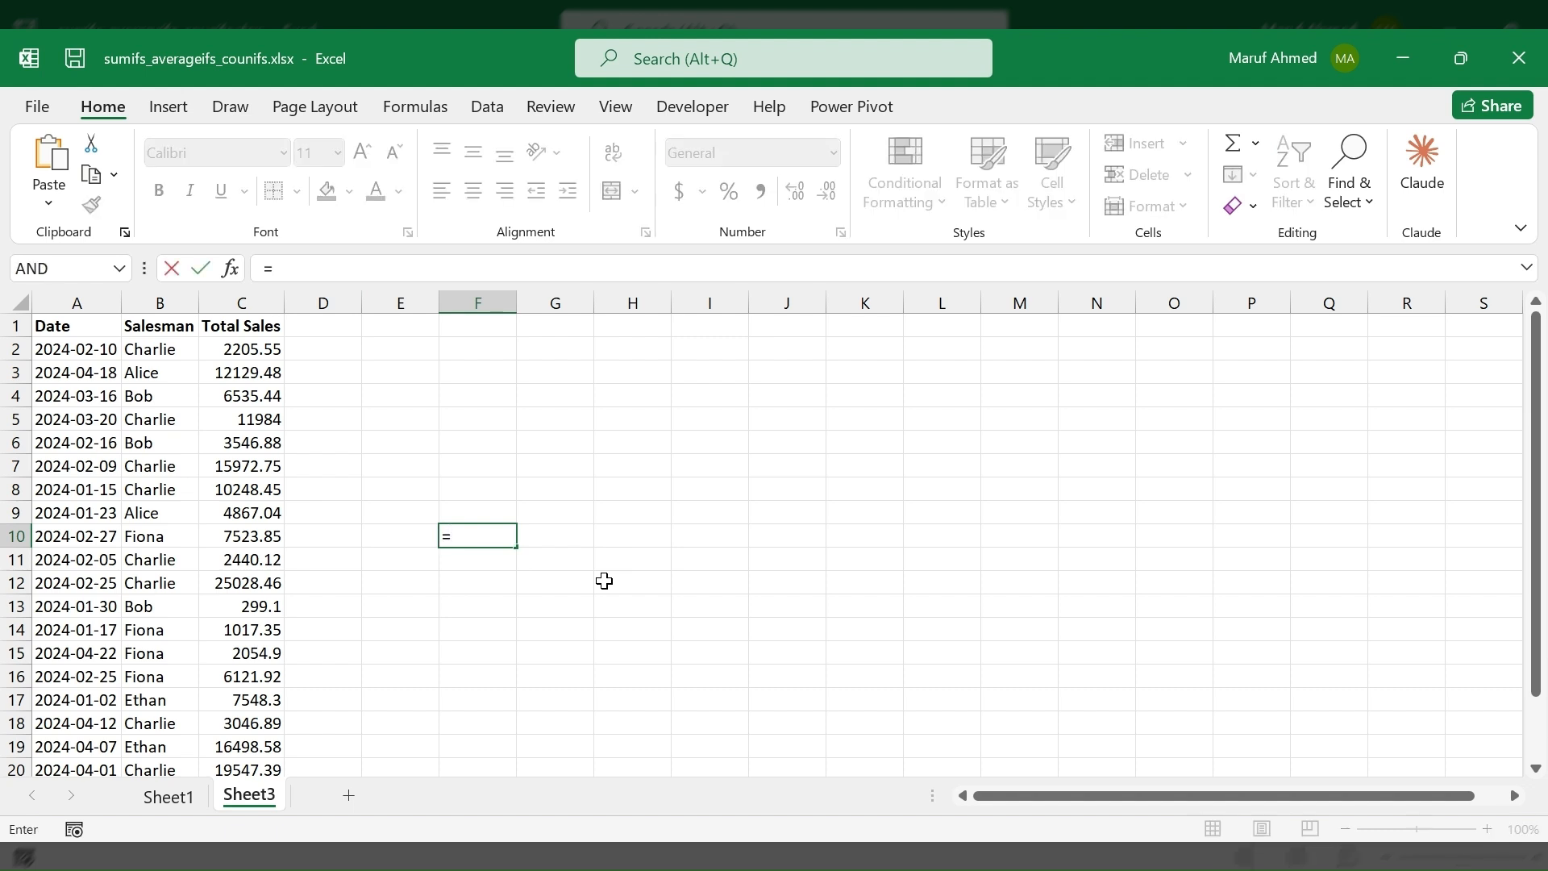
type("sum(in")
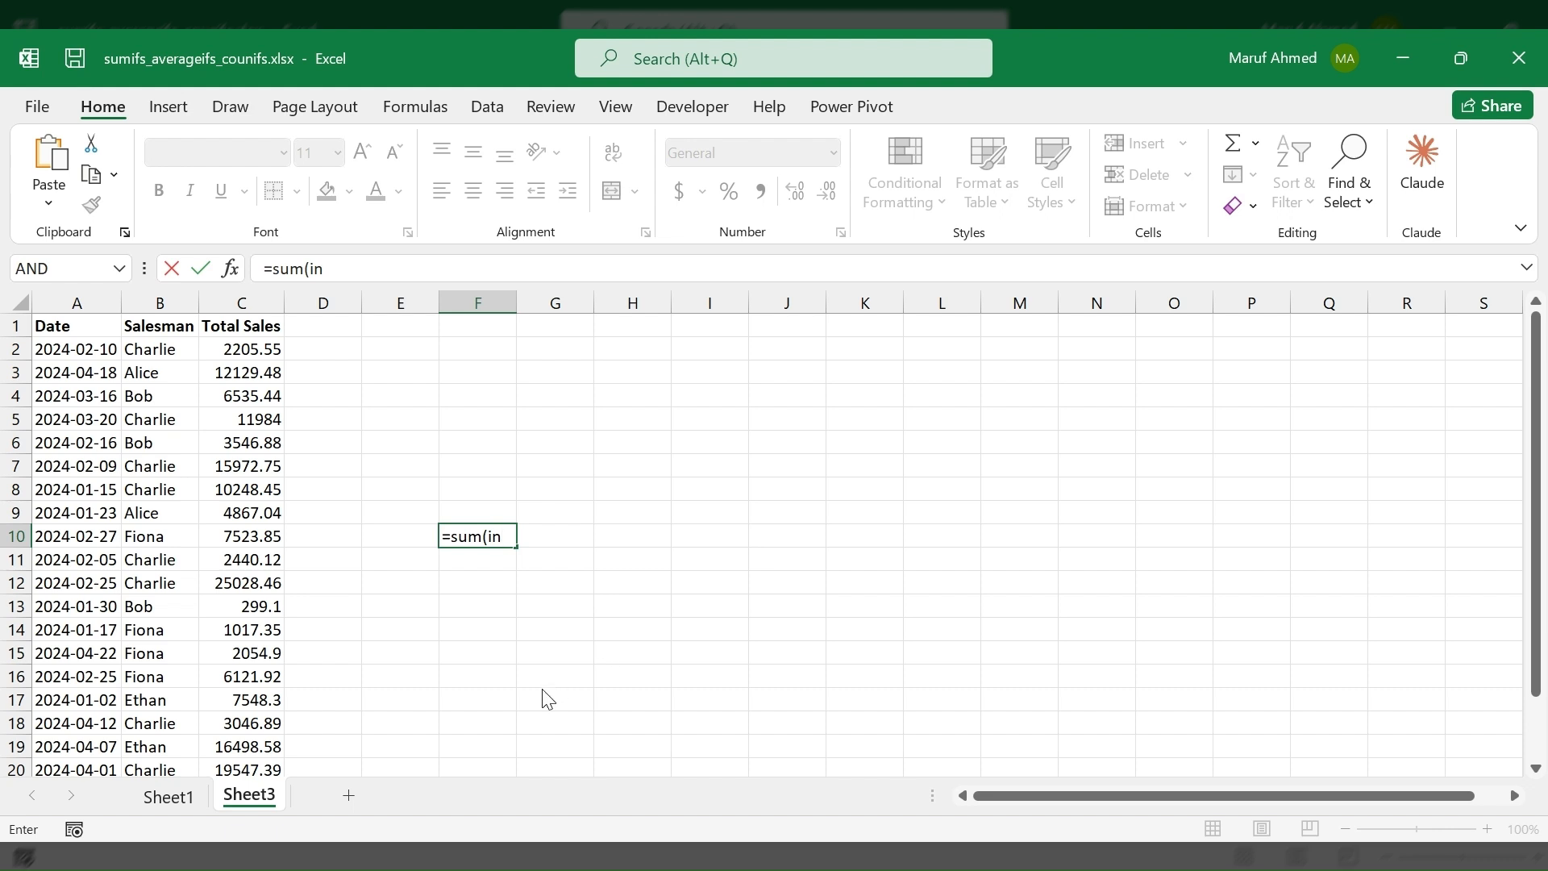
key("Tab")
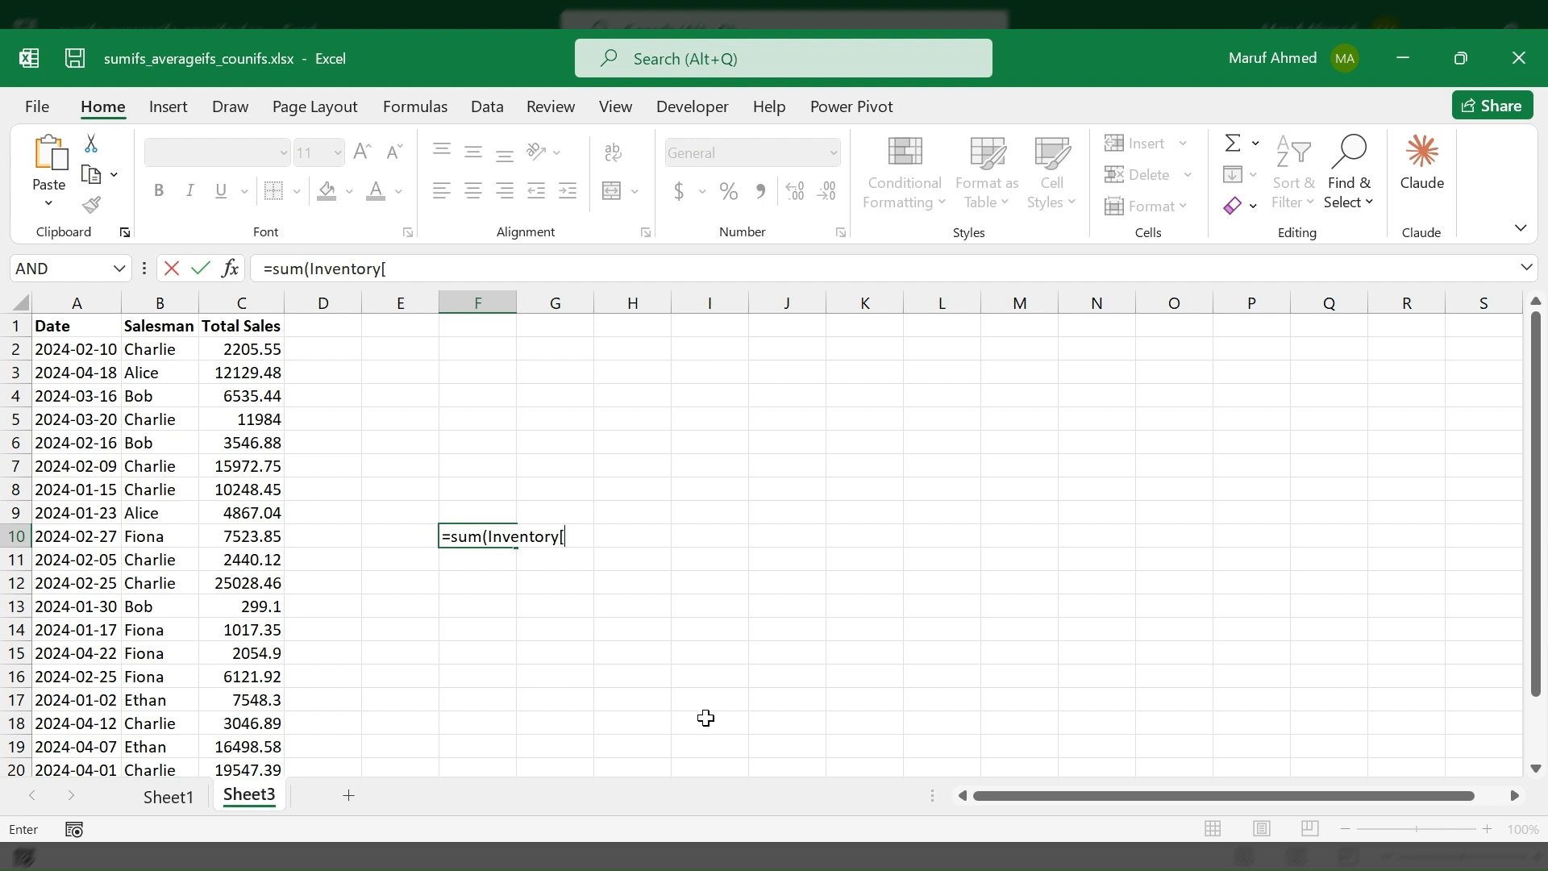
type("Total Sale")
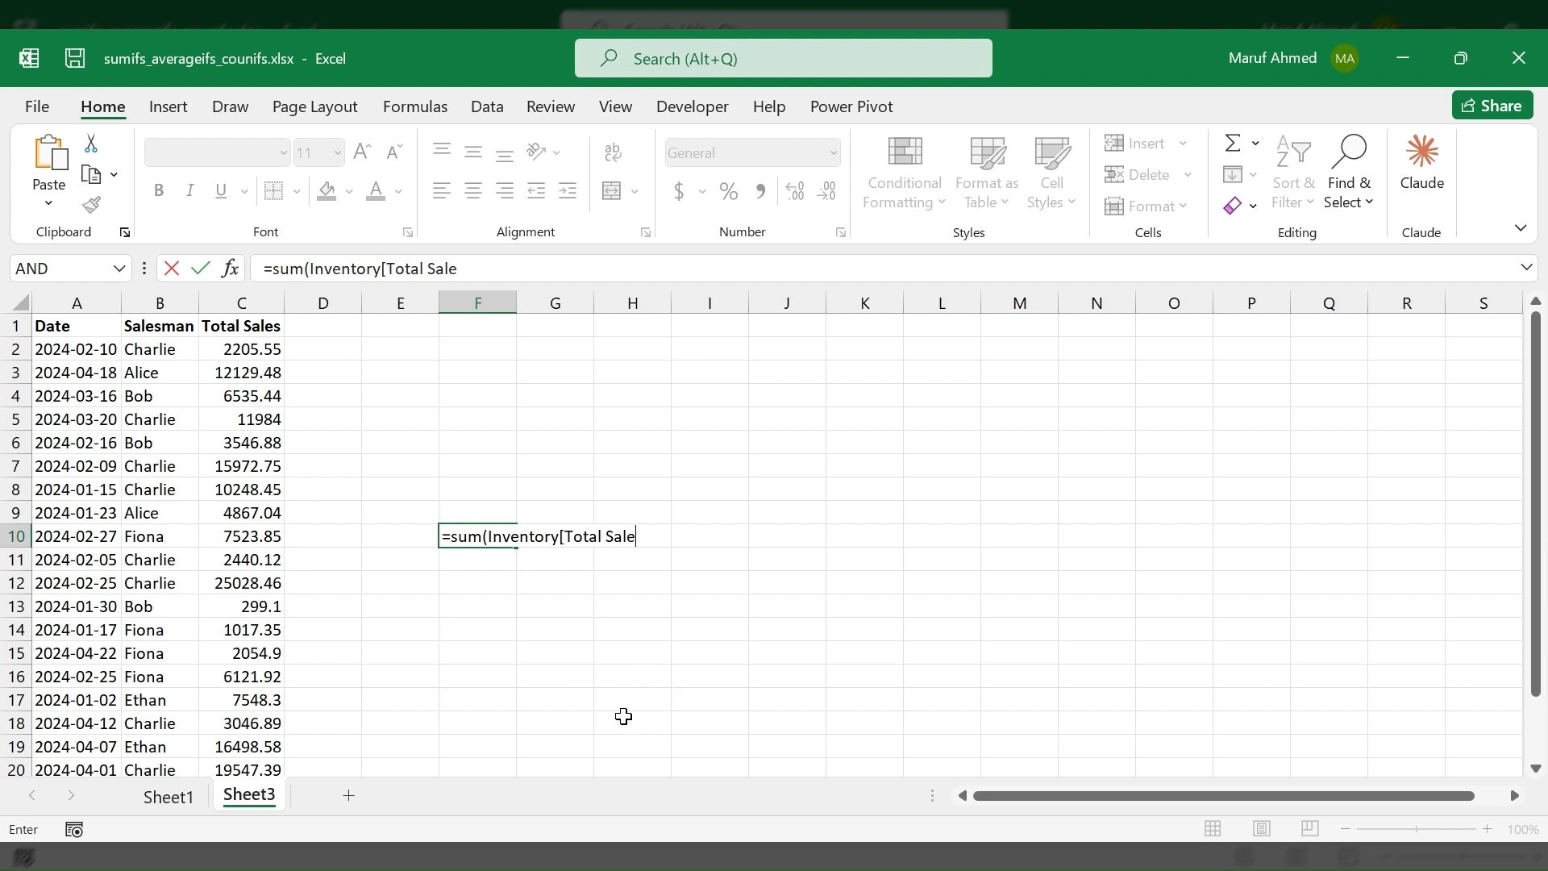
key("Return")
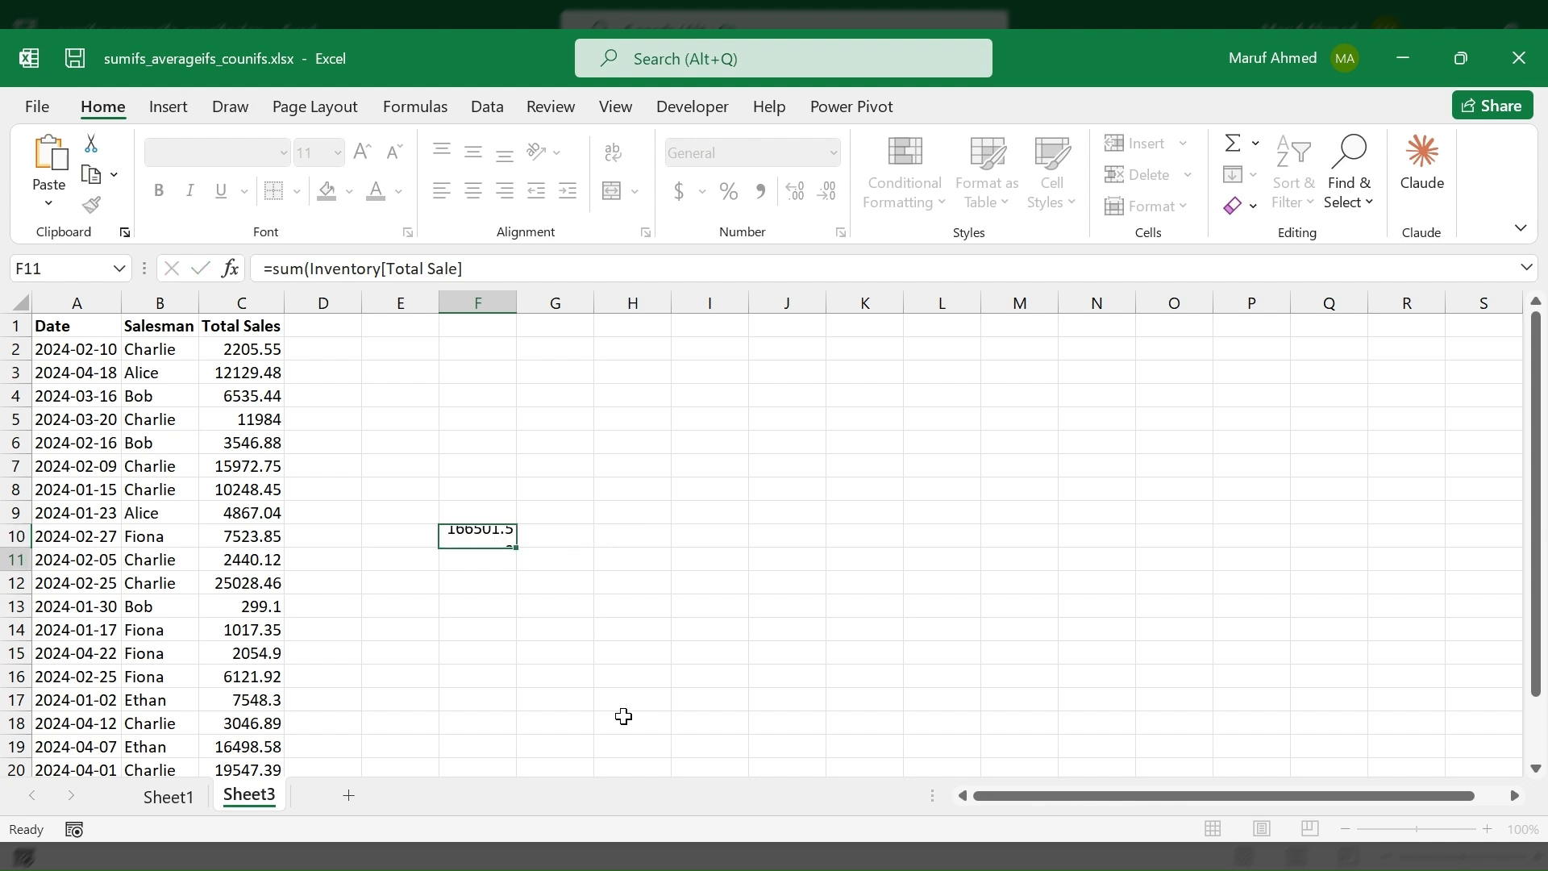
scroll(404, 677, "down", 1)
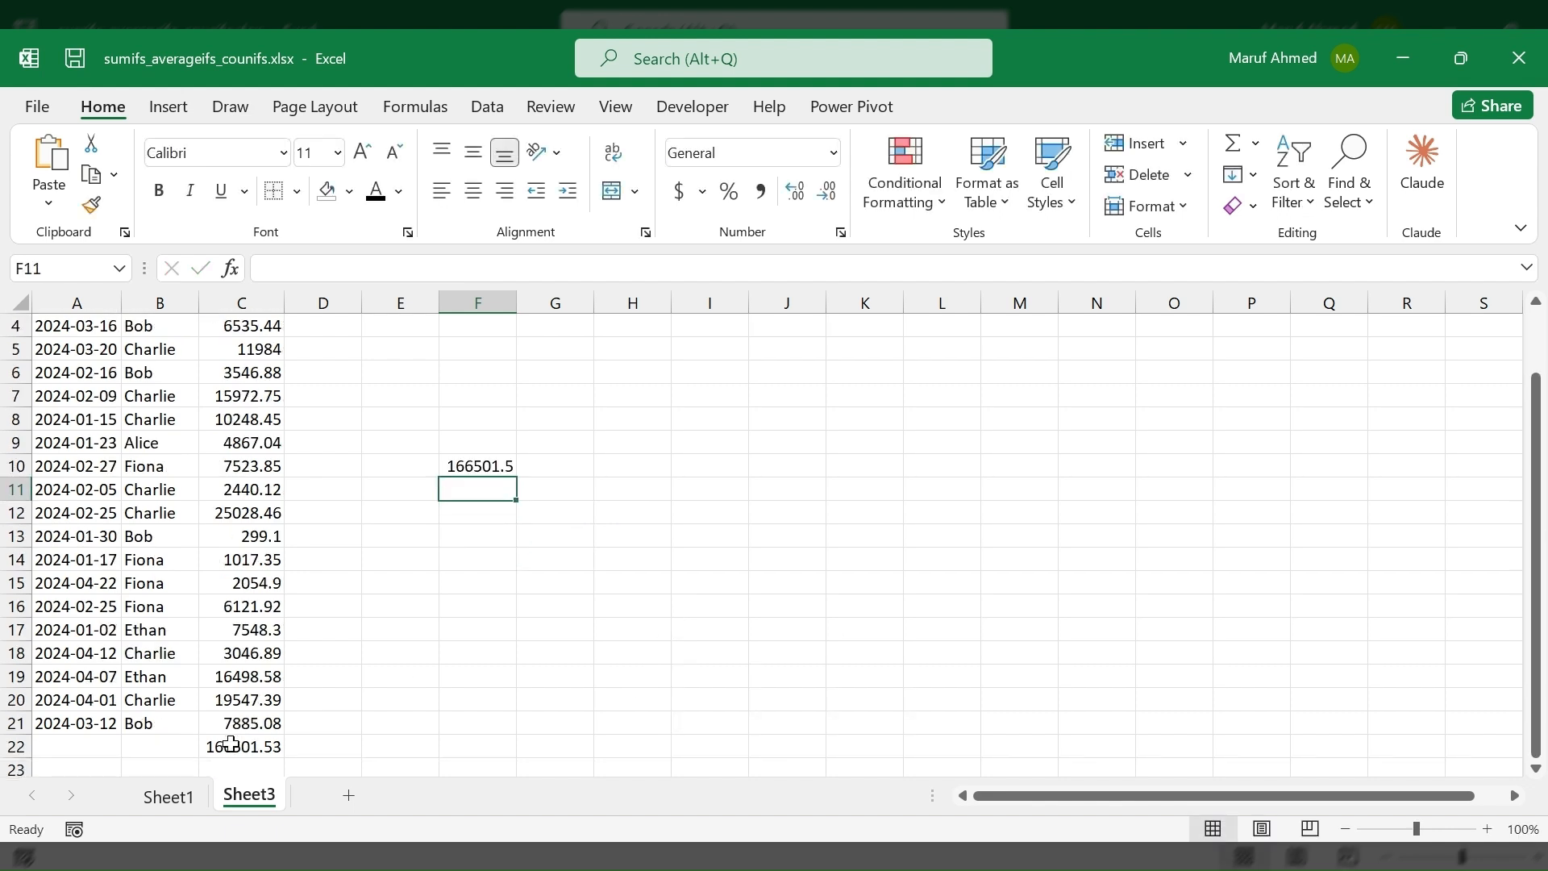
left_click(225, 744)
Calculate the average sale in F11 with the structured reference formula =AVERAGE(Inventory[Total Sale]).
left_click(477, 487)
type("=aver")
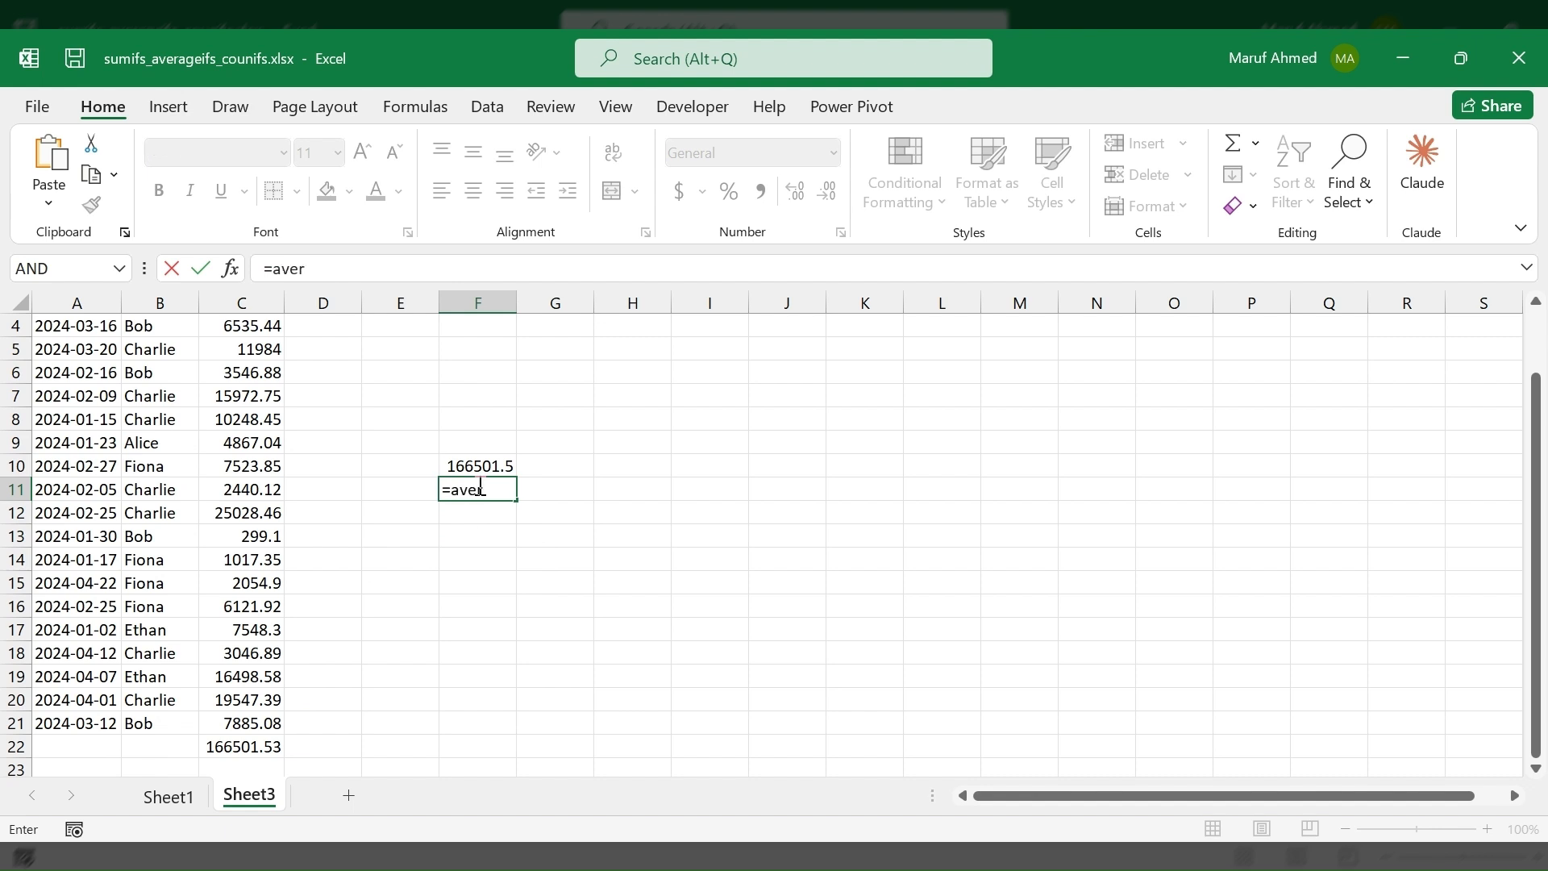
key("Tab")
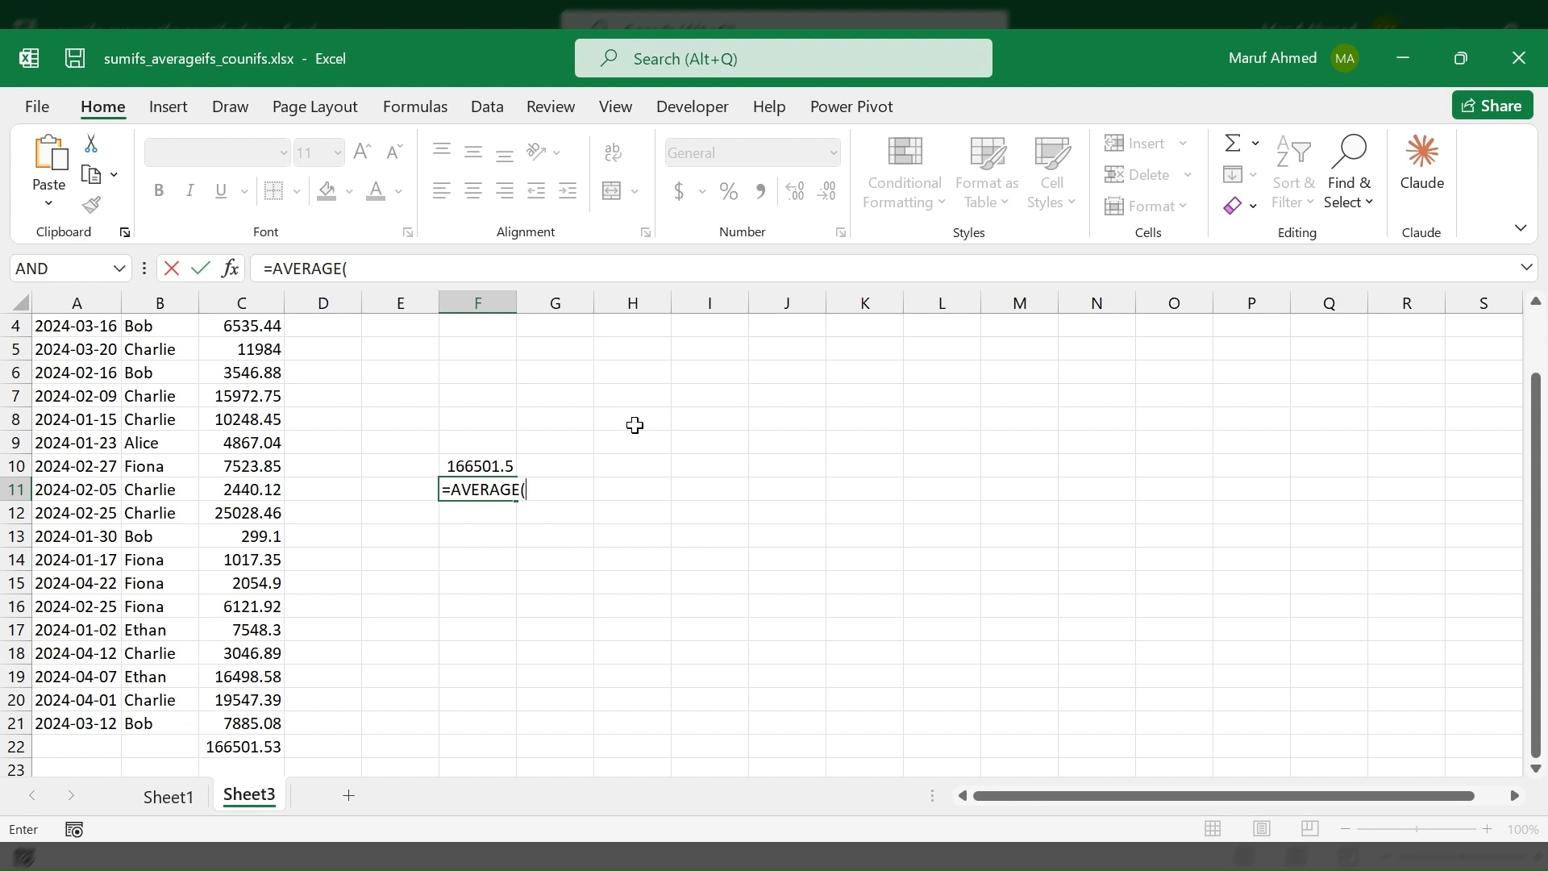
type("inve")
key("Tab")
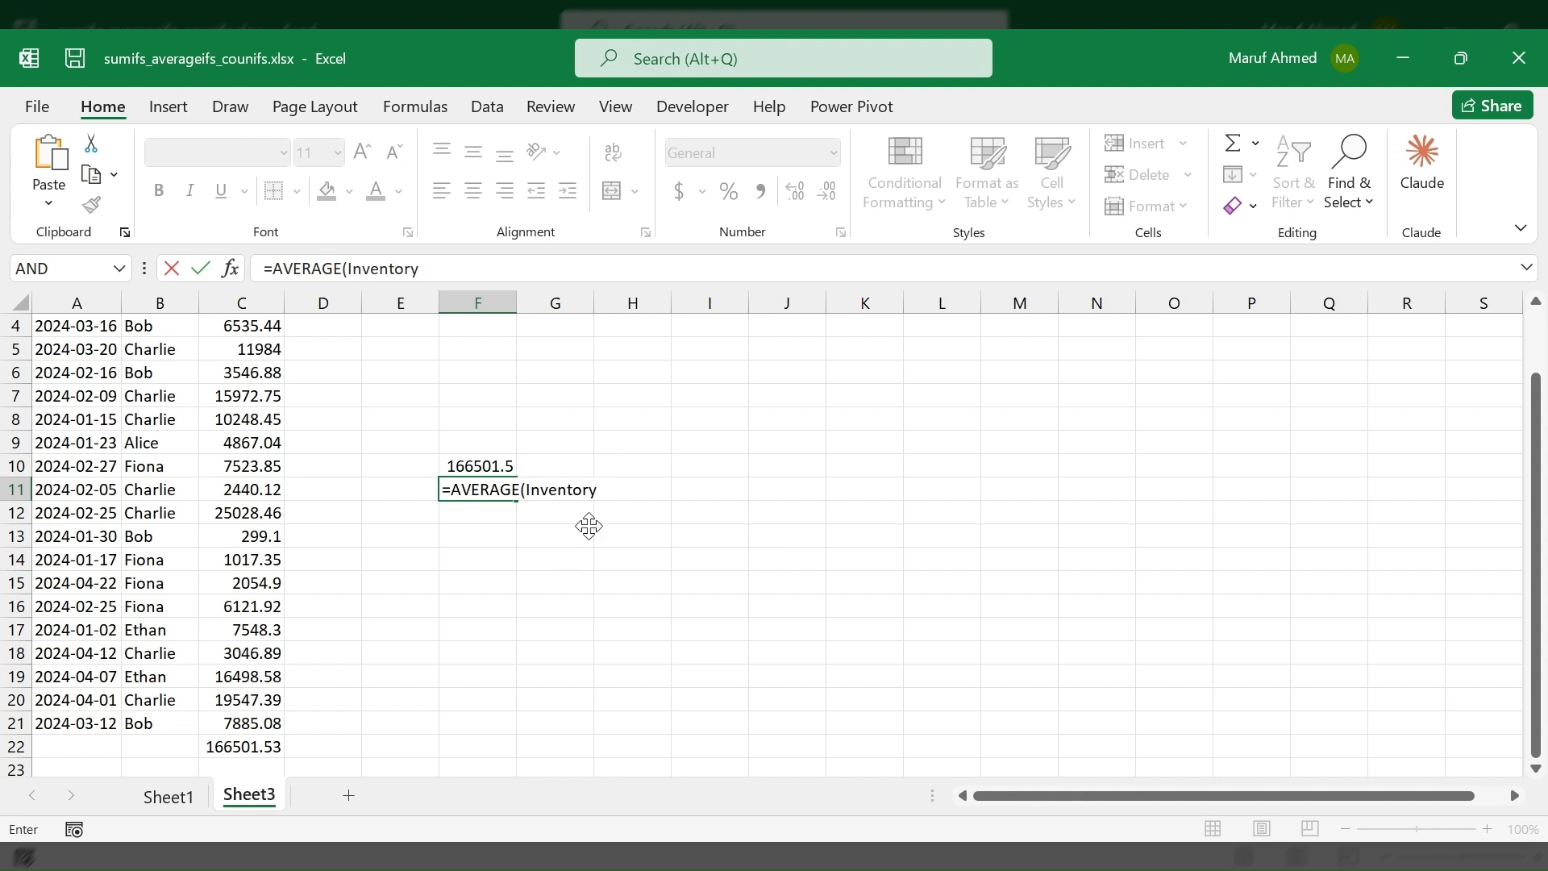
type("[Total Sale")
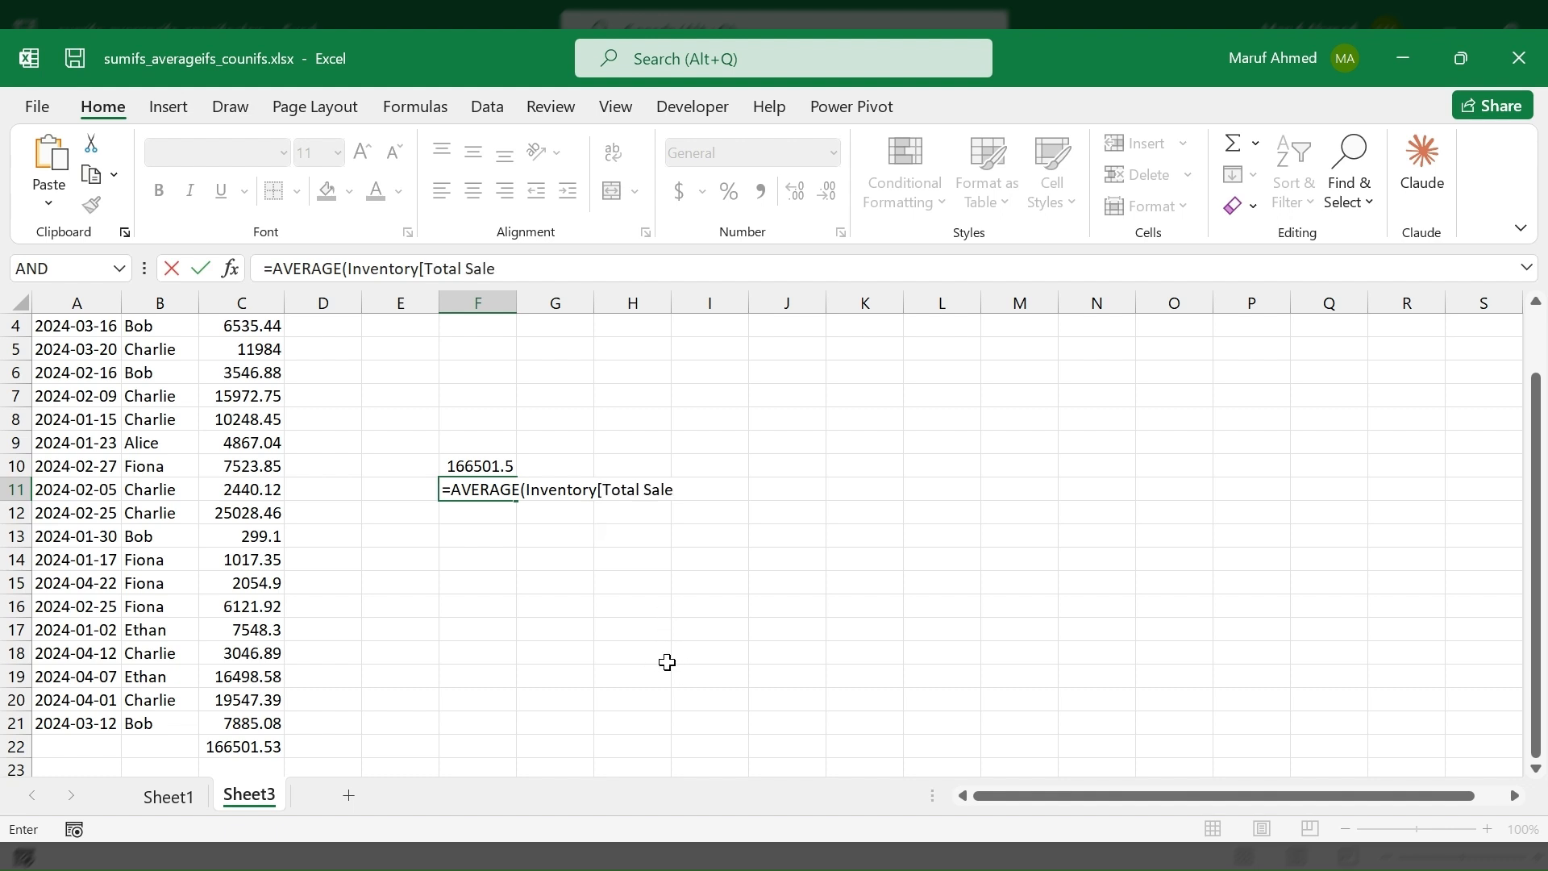
type("]")
key("Return")
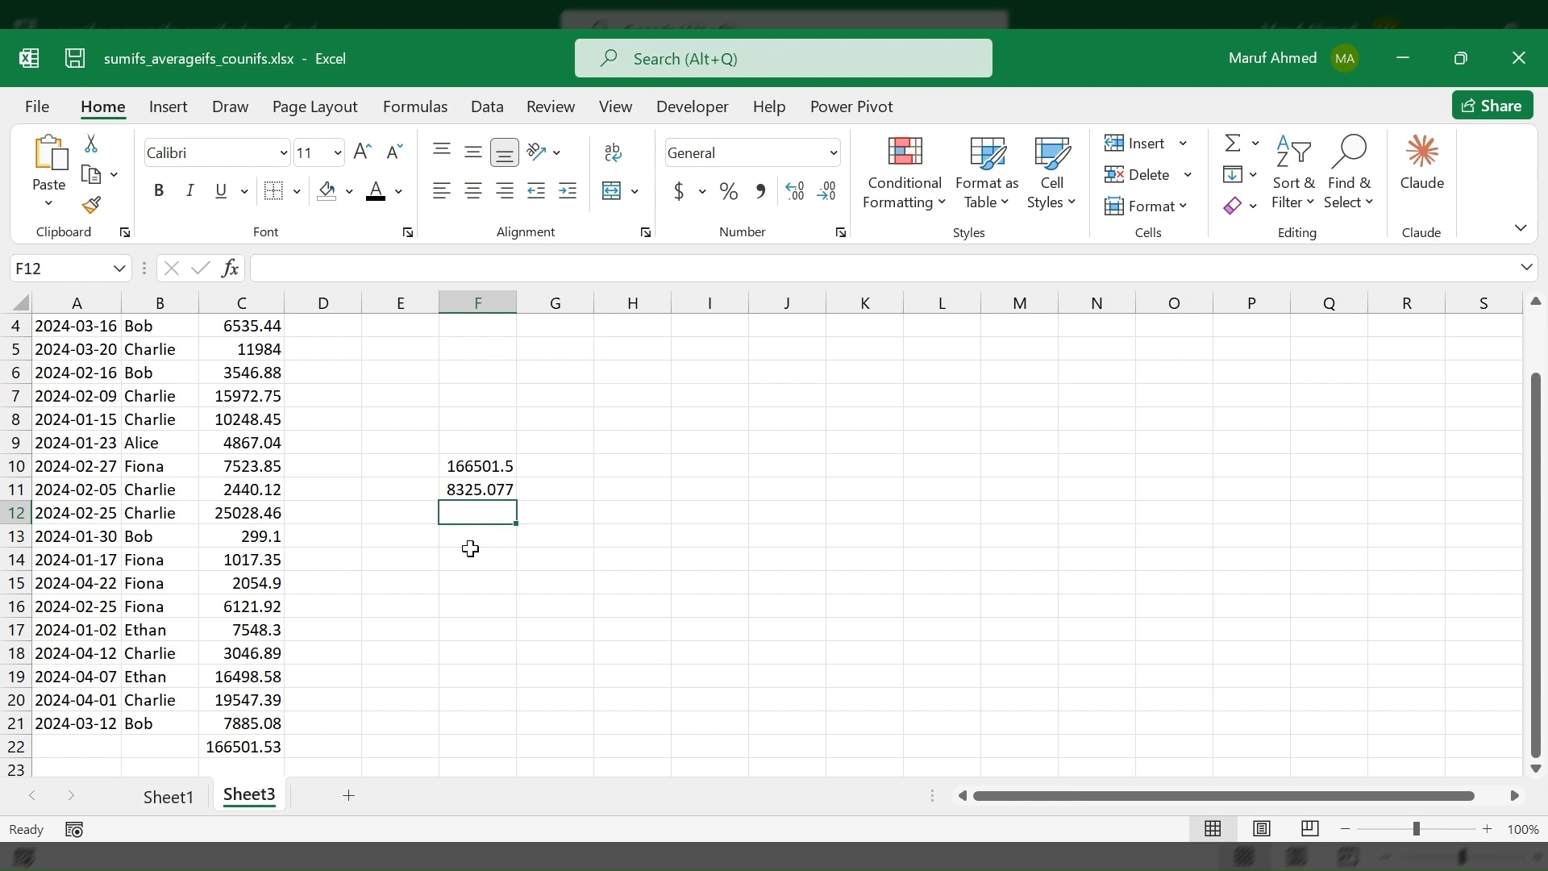
Define the name total_sale for the sales values in C2:C21.
scroll(471, 546, "up", 1)
left_click(241, 354)
left_click_drag(241, 355, 246, 766)
scroll(249, 767, "down", 2)
left_click_drag(268, 644, 269, 655)
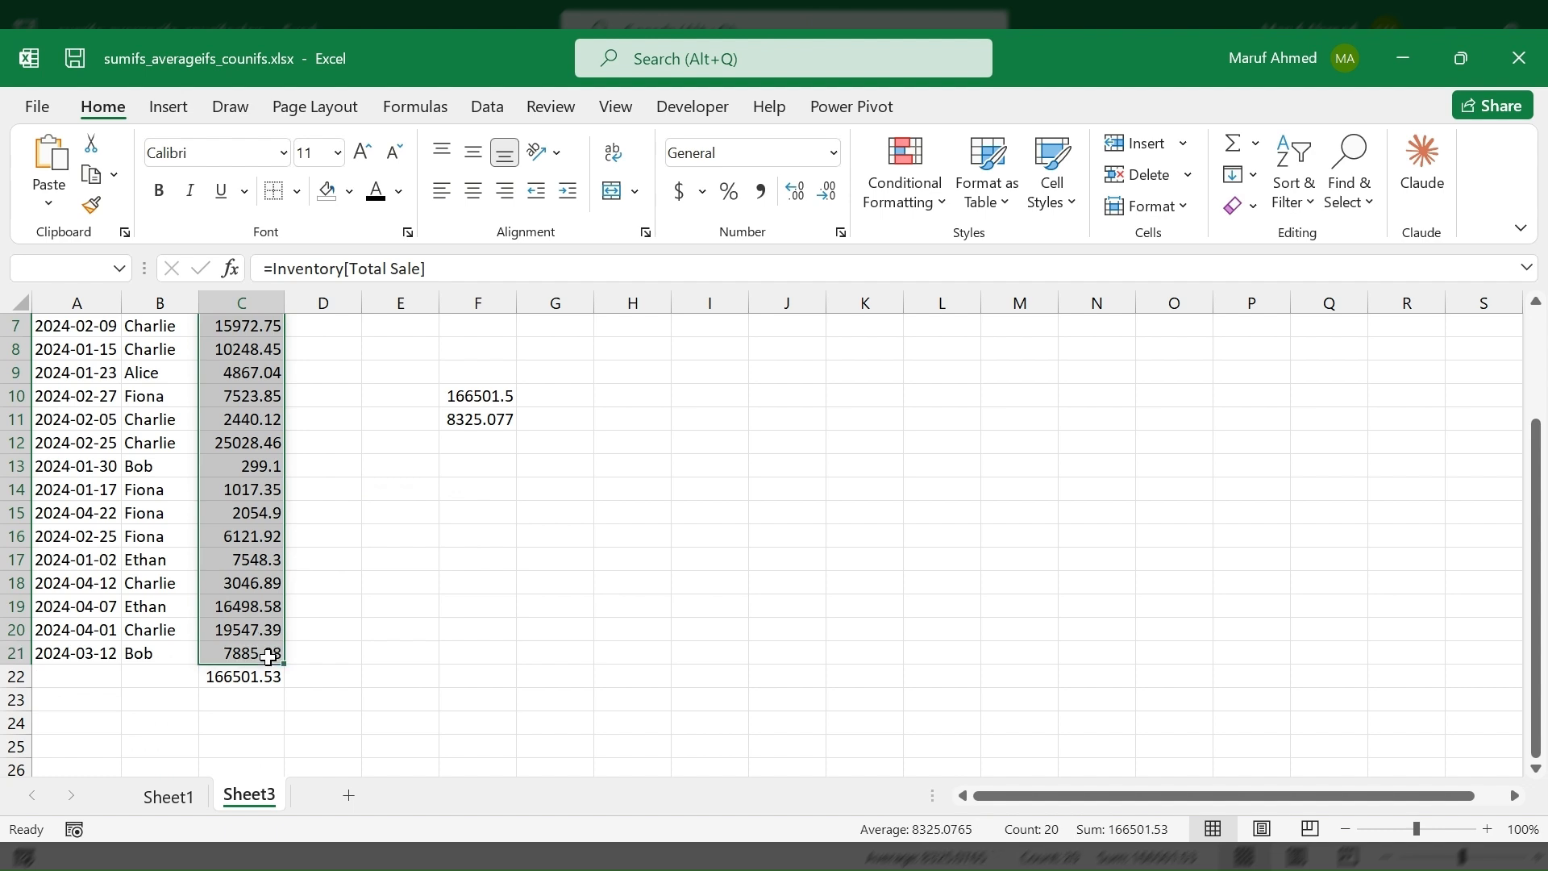
left_click(98, 269)
type("total")
type("_sla")
type("le")
key("Return")
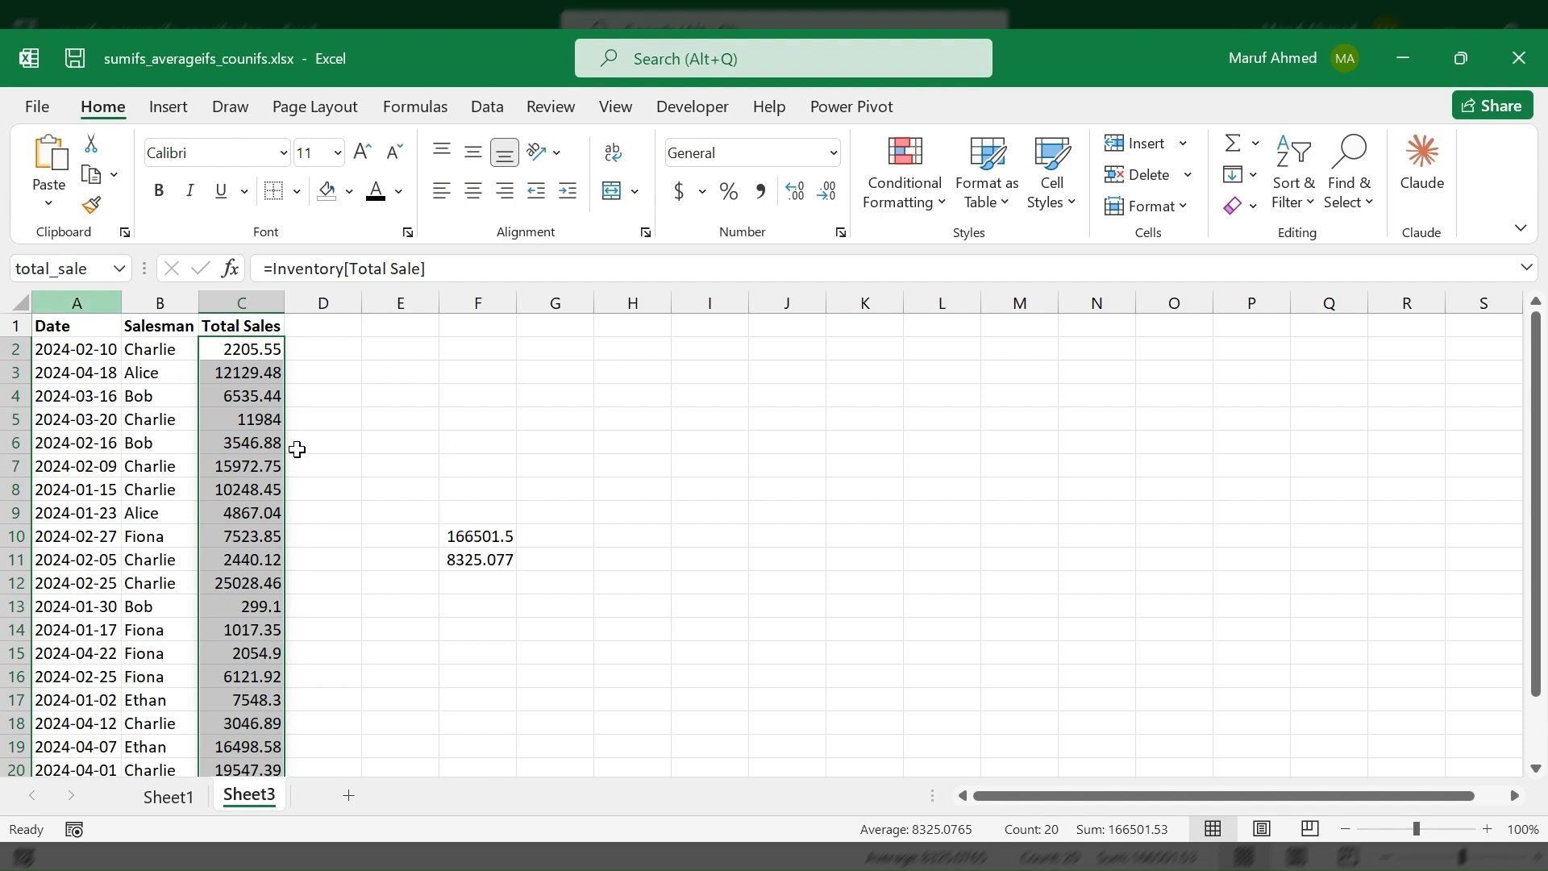
Calculate the average sale in F12 from the named range with =AVERAGE(total_sale).
double_click(507, 578)
type("=")
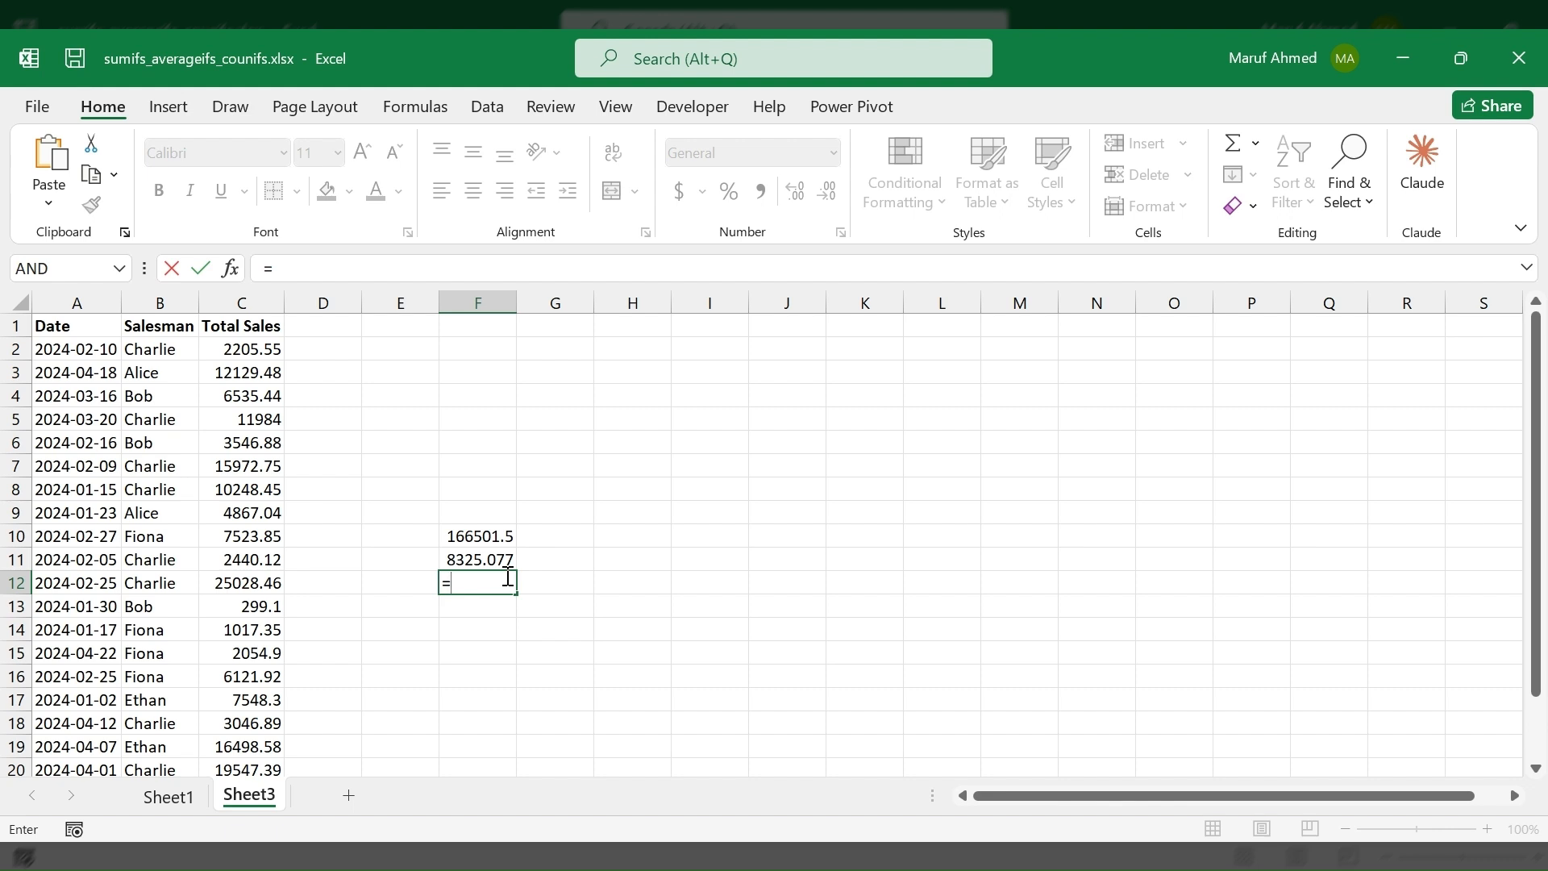
type("avera")
double_click(516, 612)
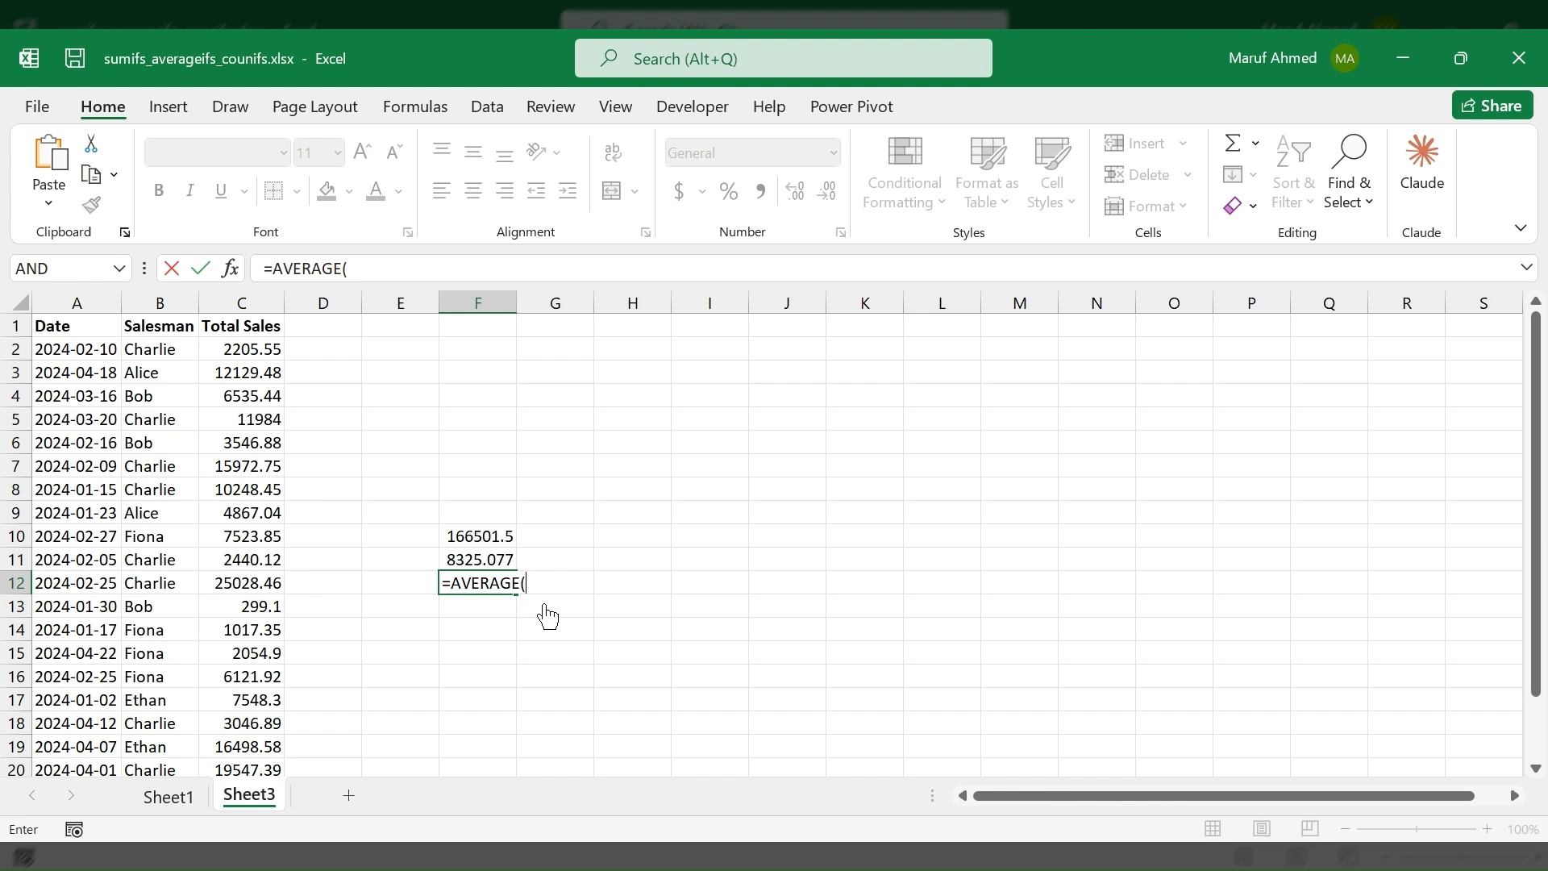
type("total_sale")
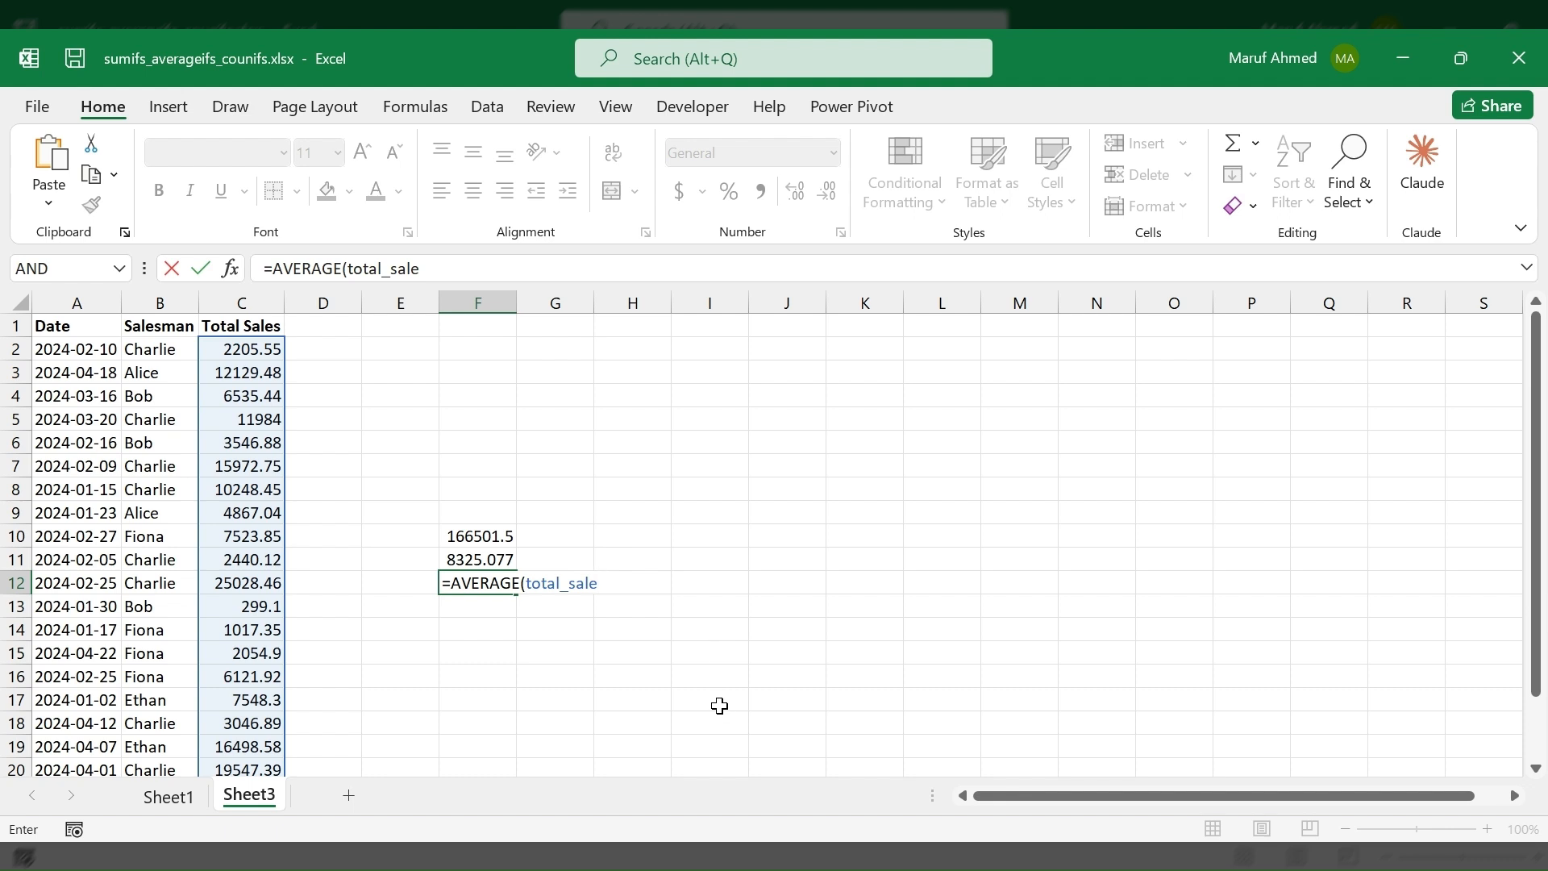
type(")")
key("Return")
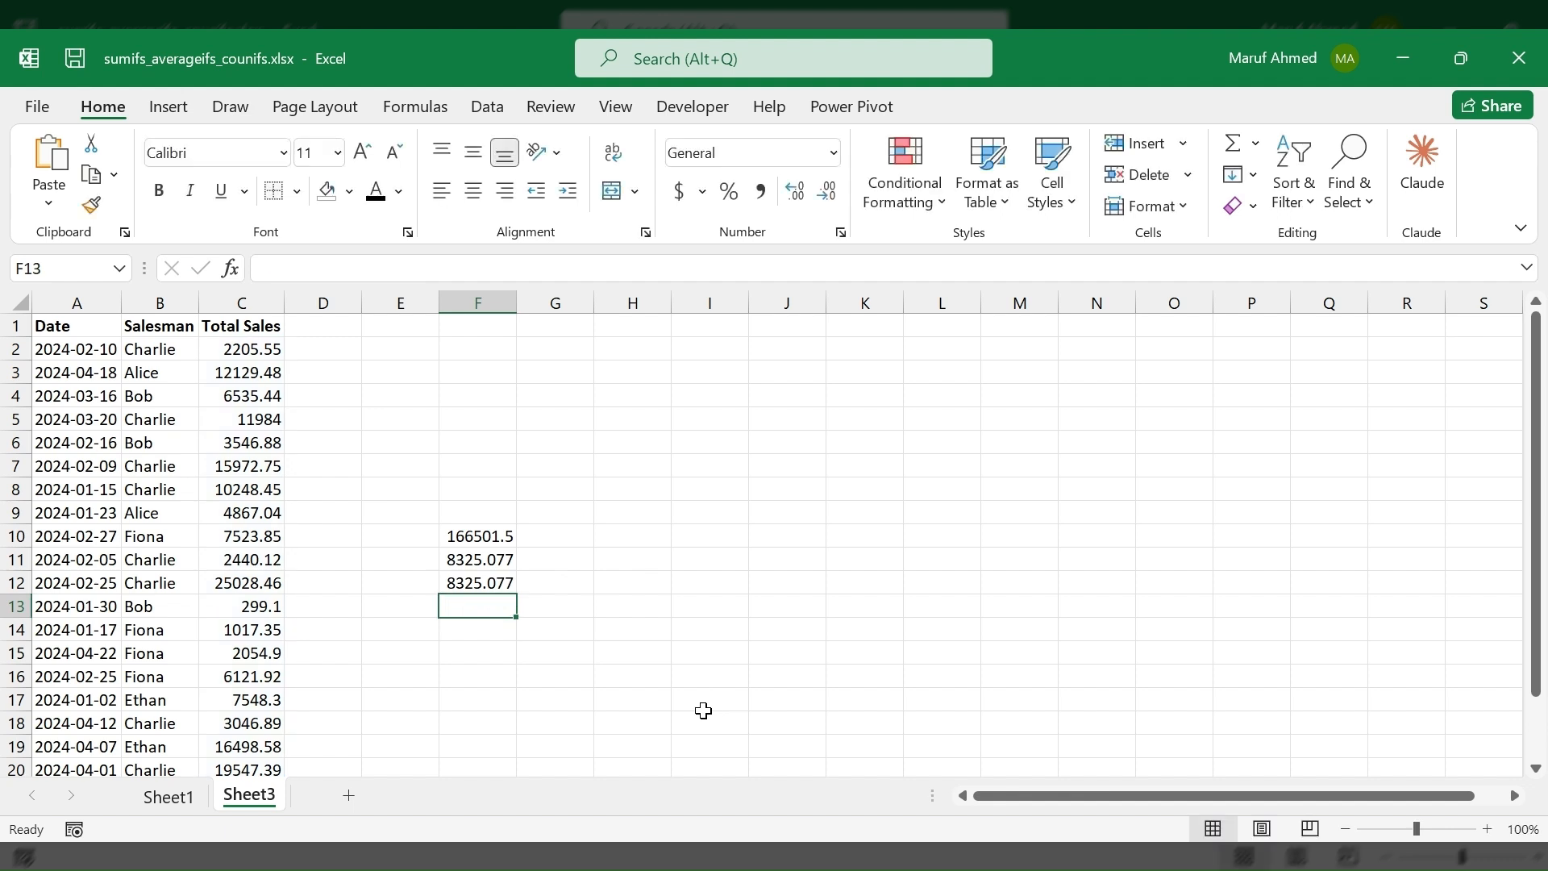